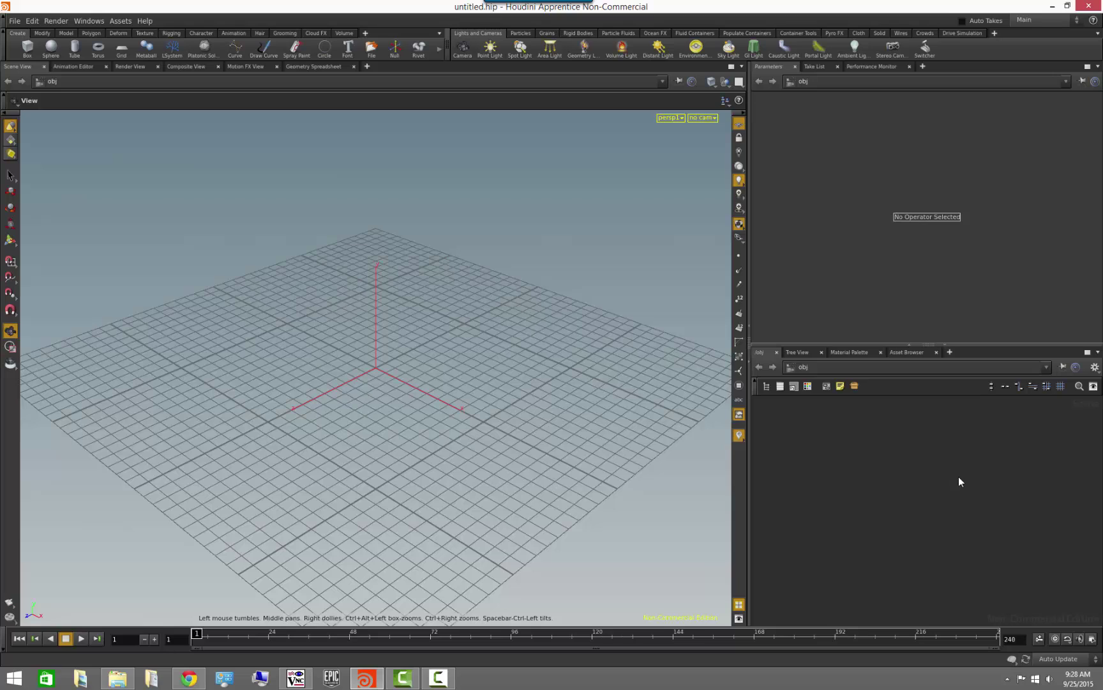
Narrow the viewport and raise the Parameters/Network divider to enlarge the network editor.
left_click_drag(749, 457, 564, 465)
left_click_drag(794, 345, 793, 219)
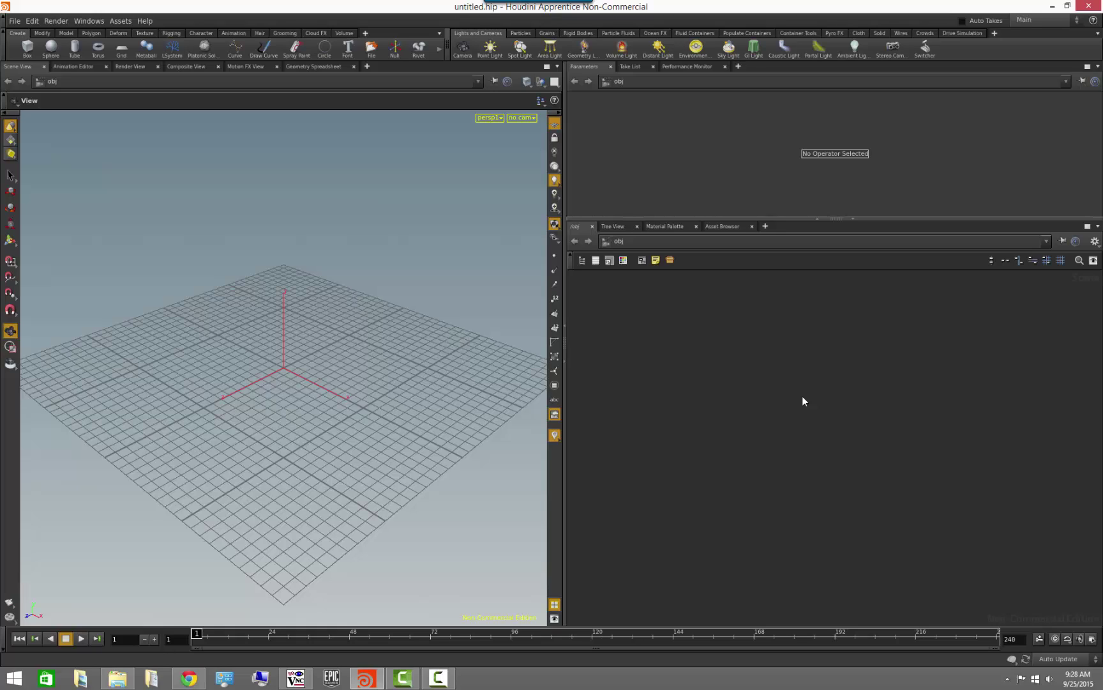
Place a new Geometry object, geo1, in the /obj network and leave it deselected.
key("Tab")
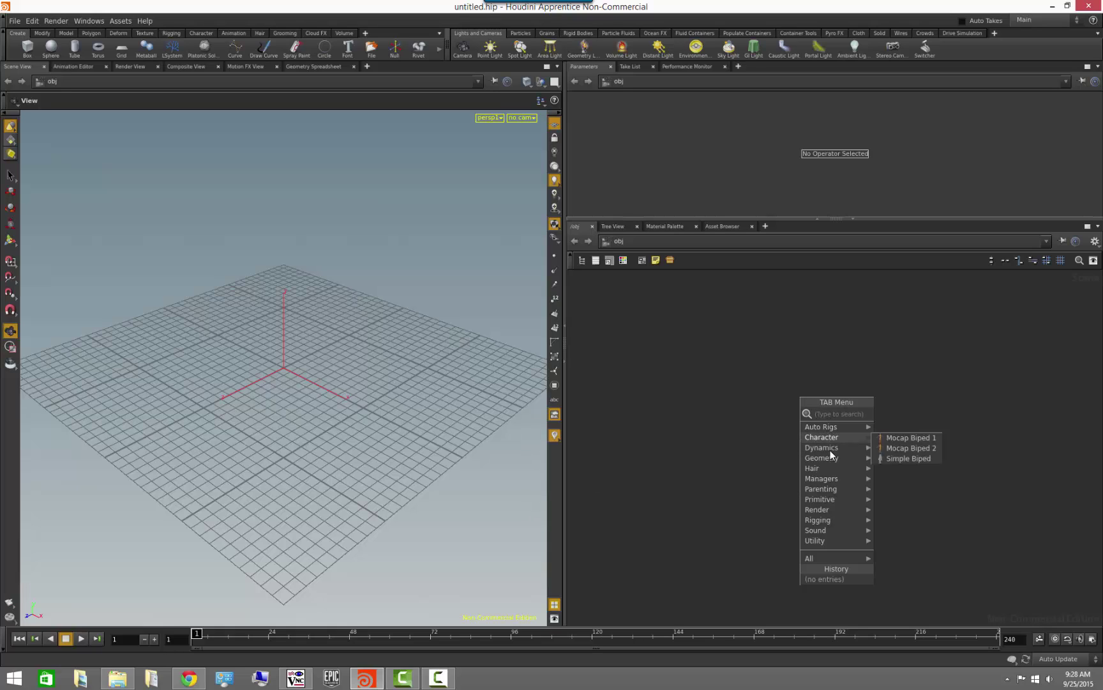
mouse_move(837, 459)
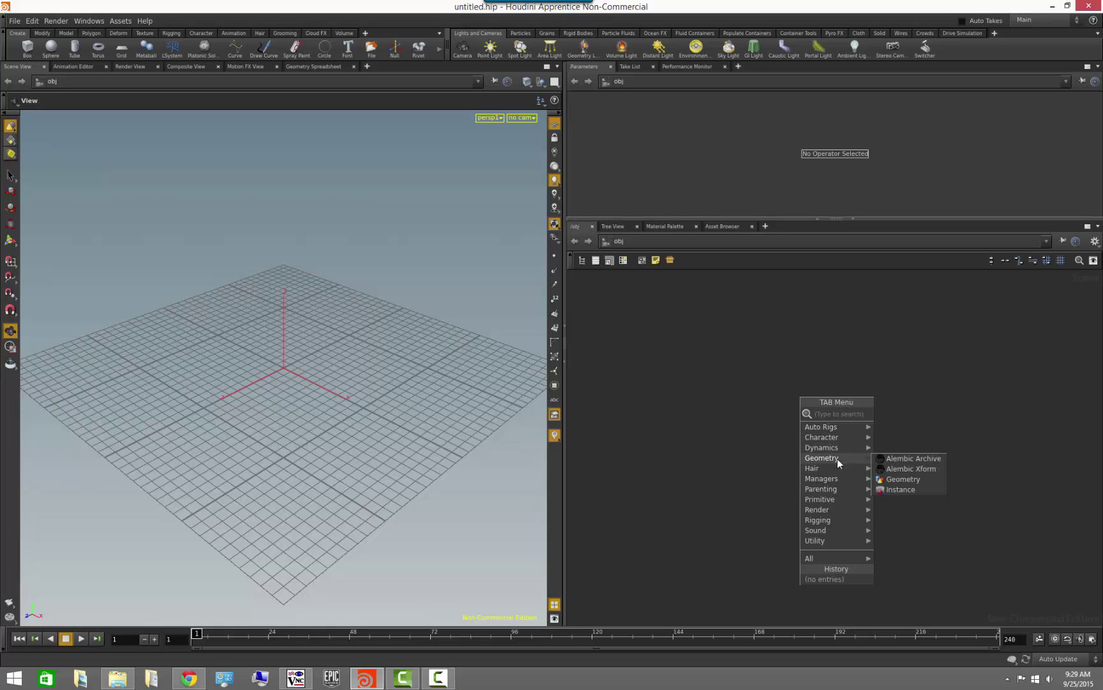
left_click(912, 484)
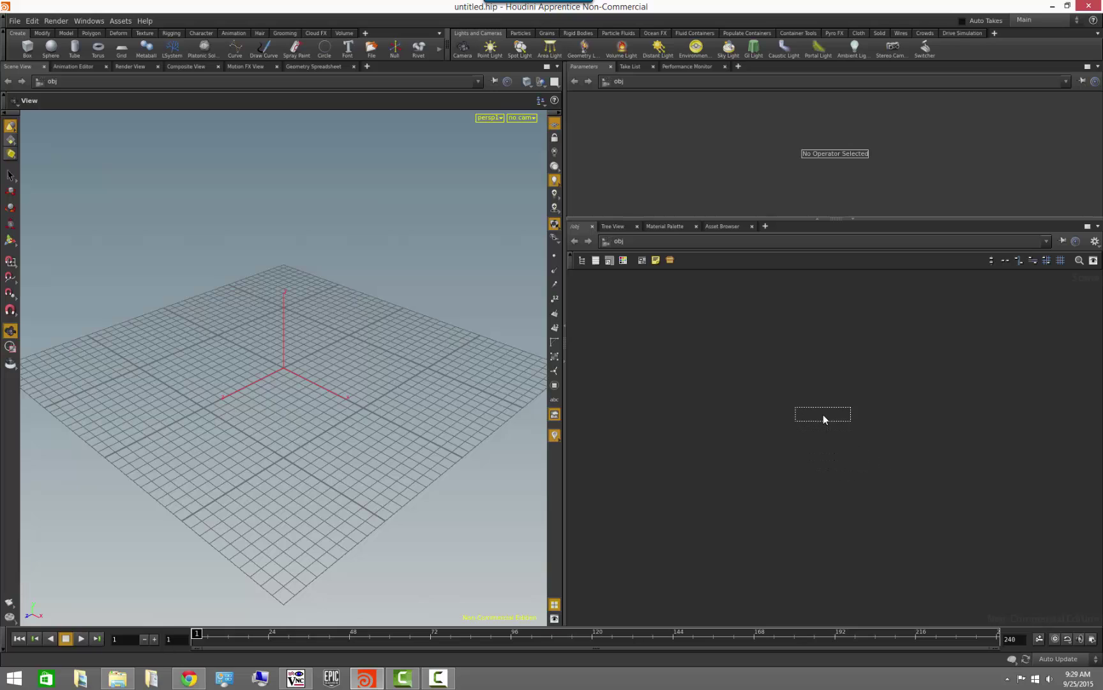
left_click(813, 403)
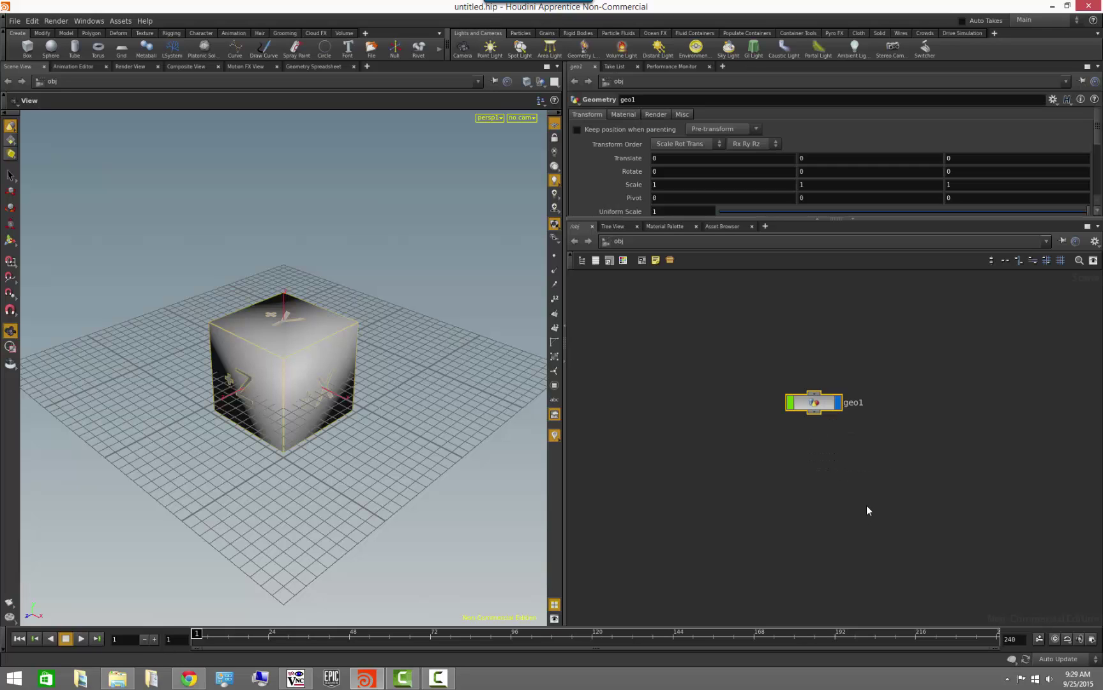
left_click(916, 594)
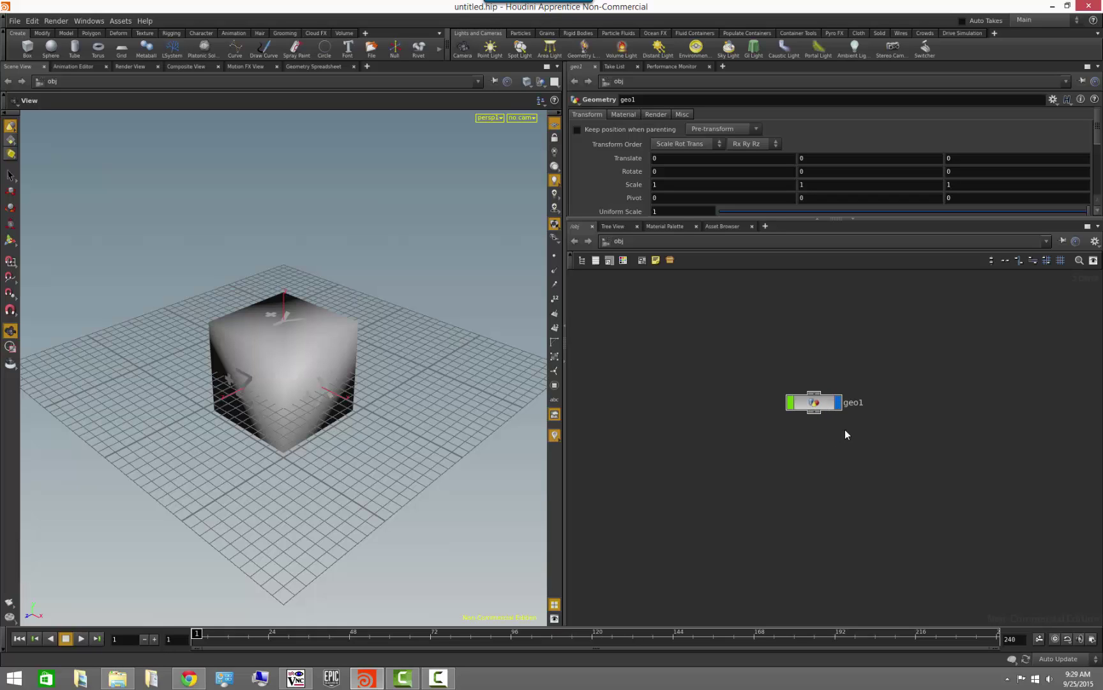
Edit geo1's node label, replacing the trailing 1 with _myname.
scroll(836, 431, "up", 5)
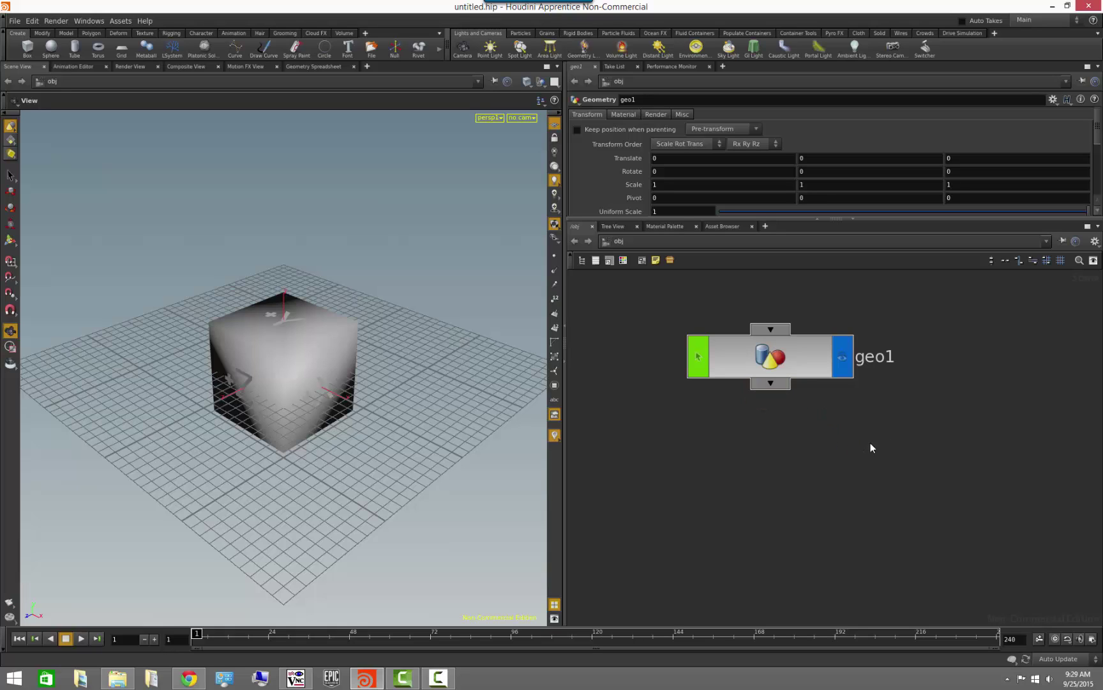
middle_click_drag(926, 399, 983, 480)
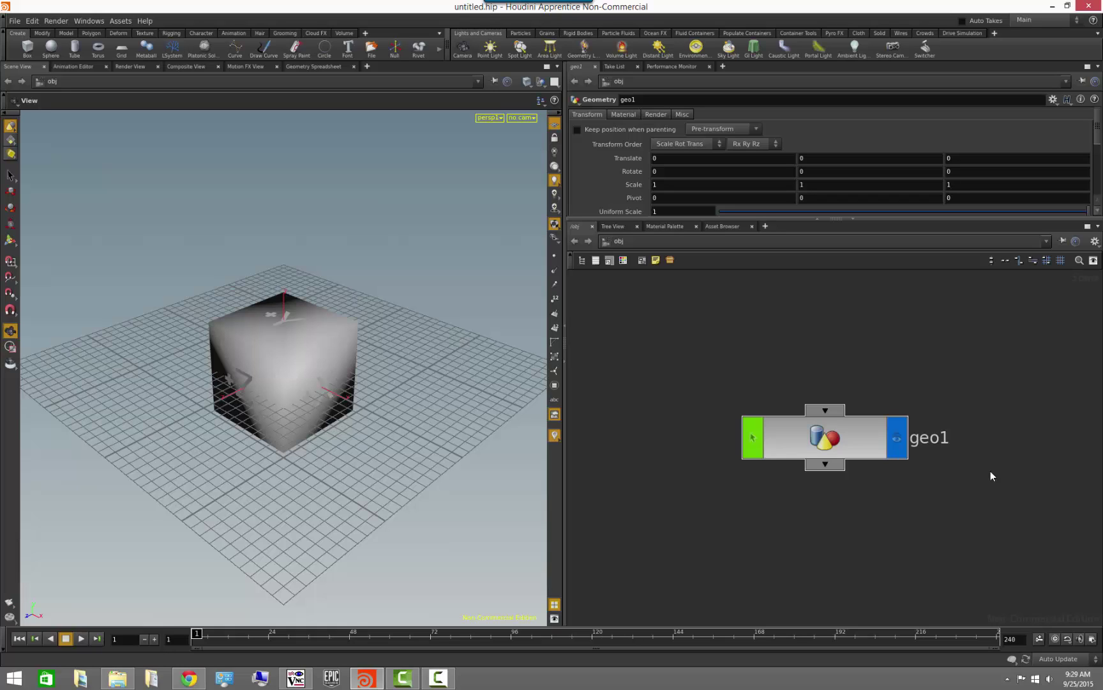
left_click_drag(936, 438, 982, 433)
key("BackSpace")
type("_myname")
key("Return")
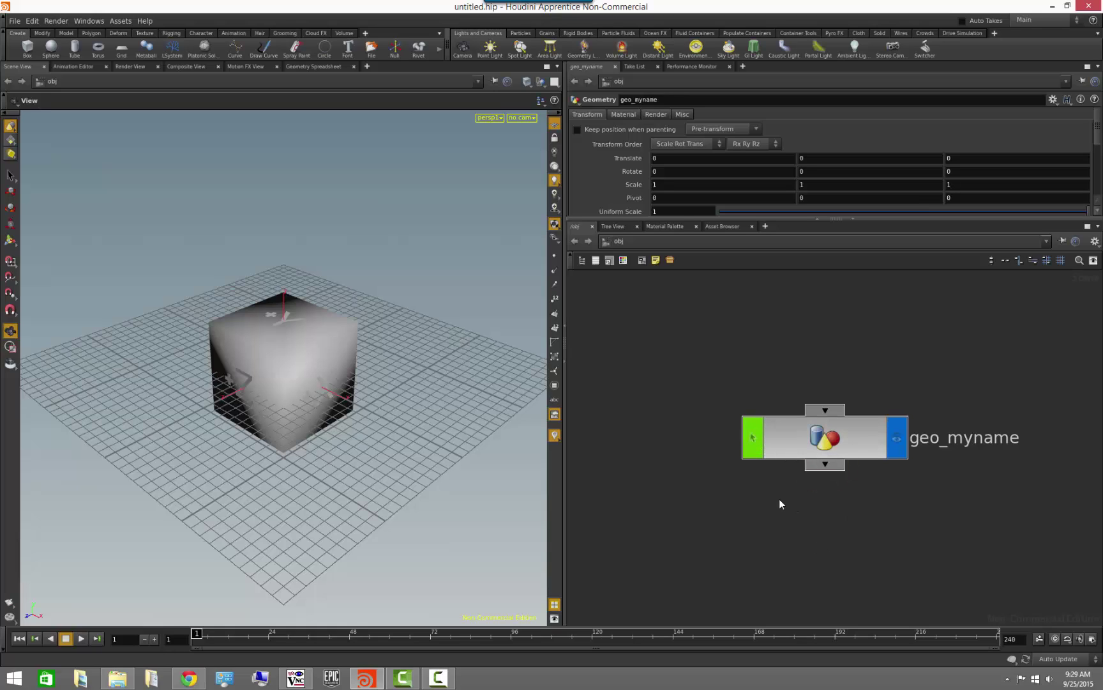
left_click(825, 472)
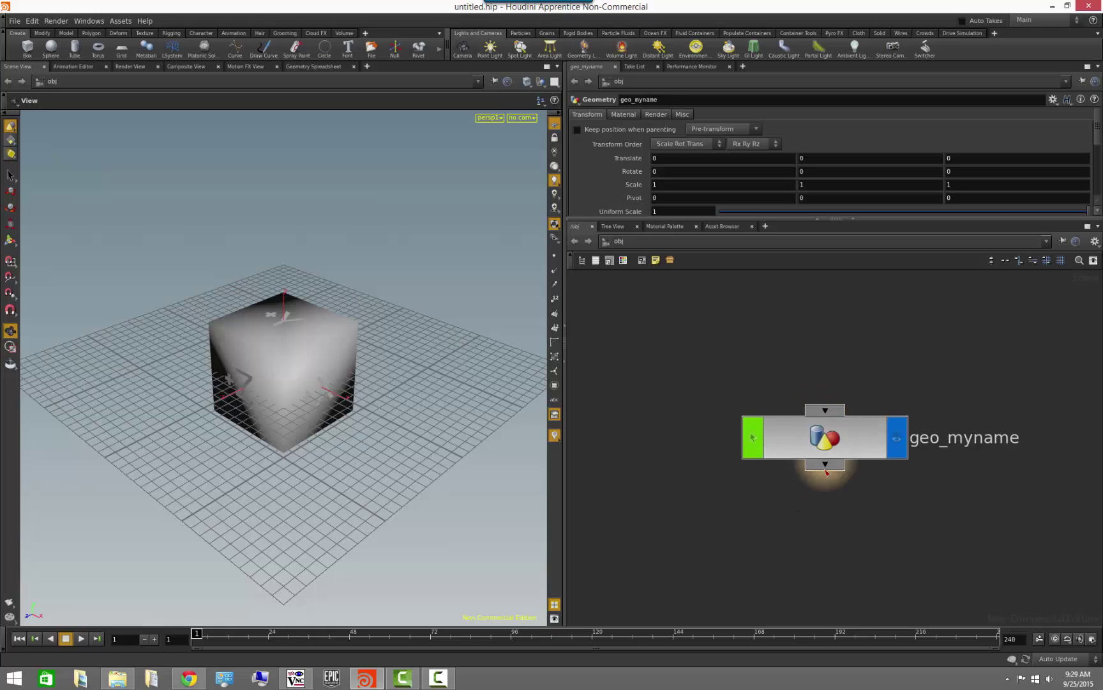
left_click(824, 412)
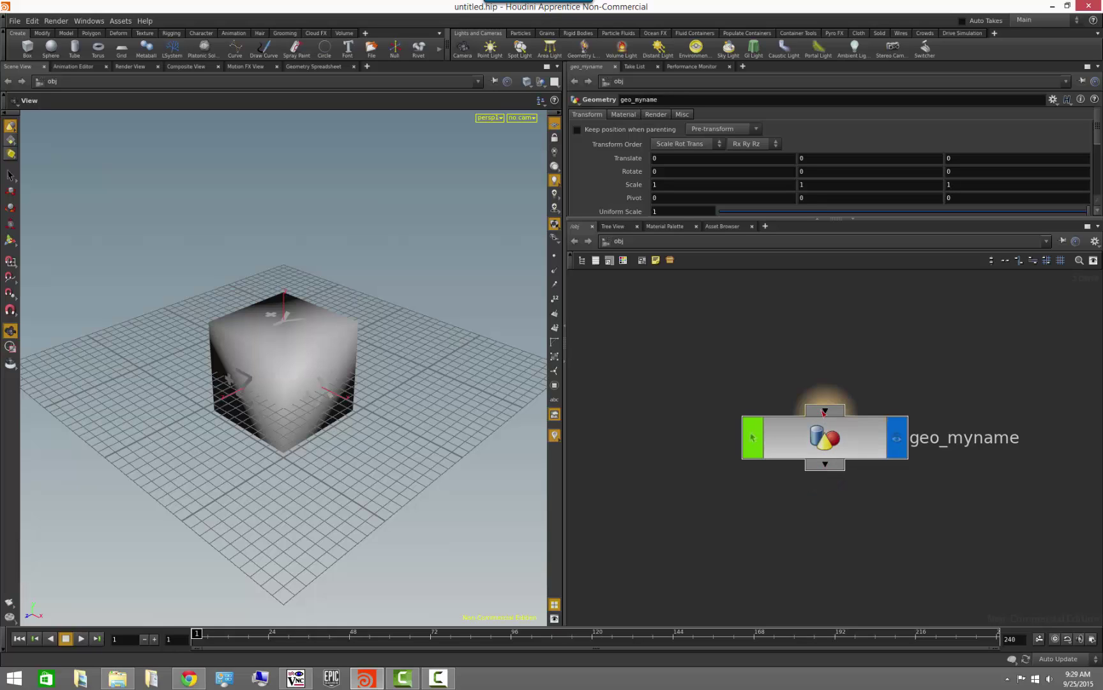
left_click(827, 466)
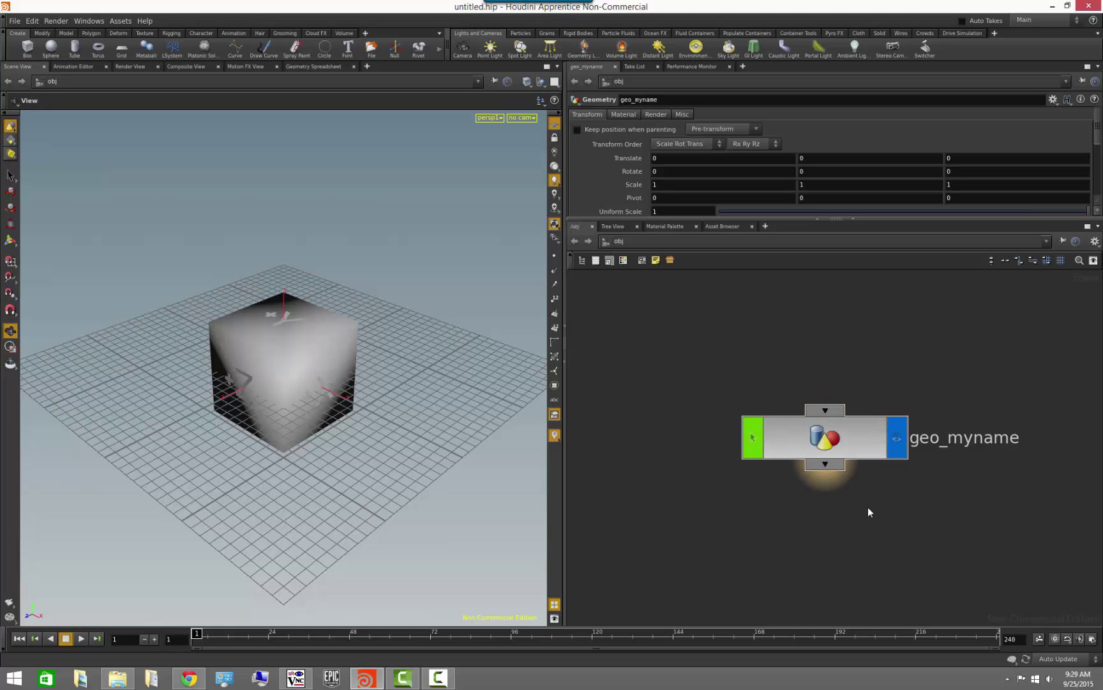
scroll(966, 546, "down", 1)
scroll(965, 546, "down", 1)
scroll(958, 541, "up", 1)
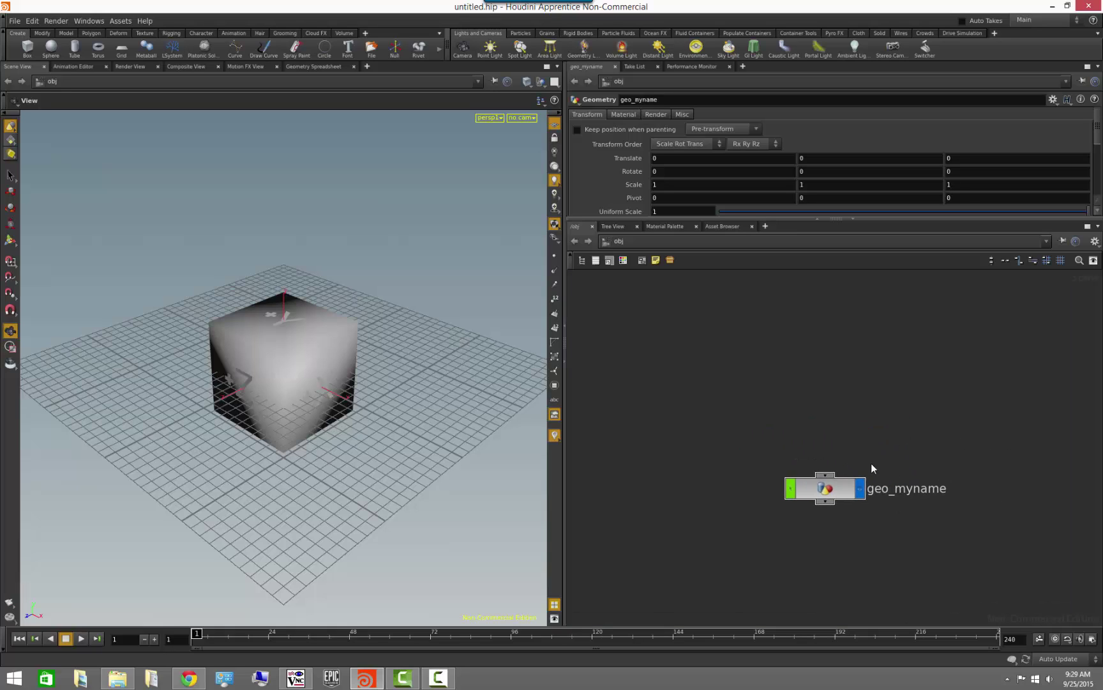
left_click(825, 474)
left_click(824, 509)
middle_click_drag(878, 397, 876, 412)
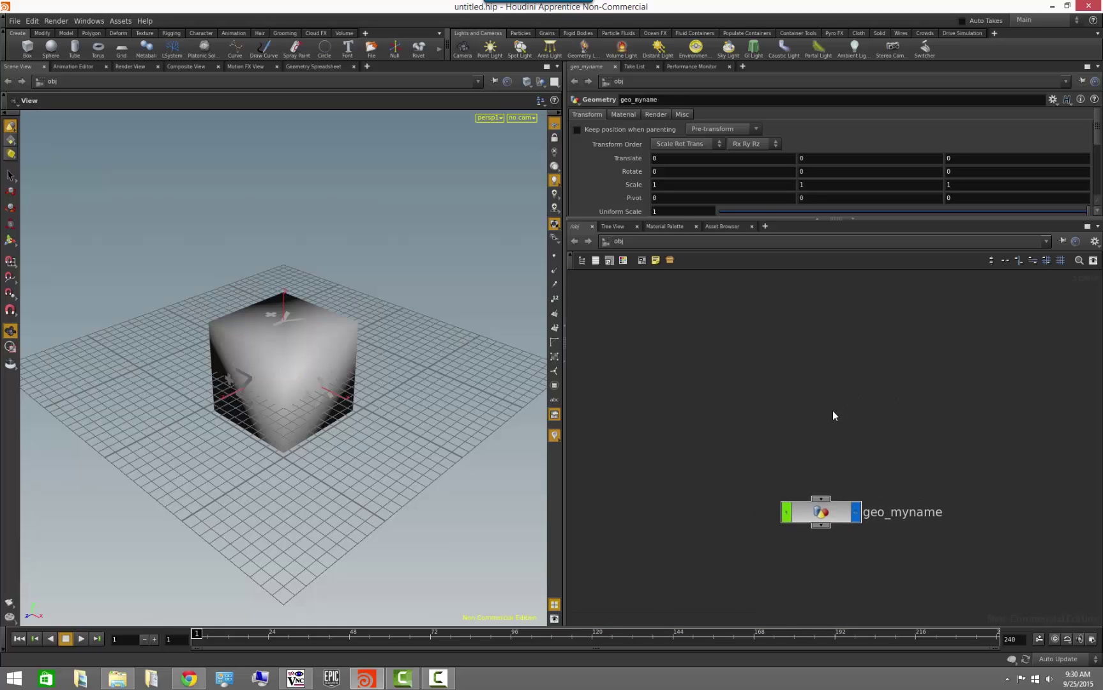
left_click(823, 528)
Add a Box object and place it above geo_myname in the network.
key("Tab")
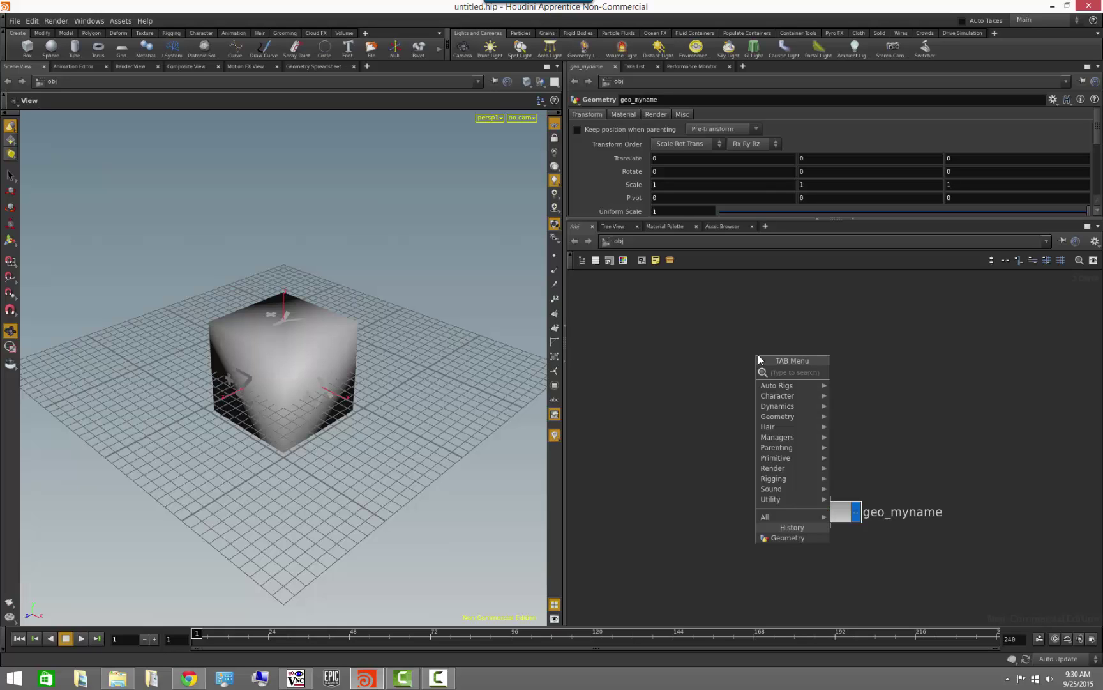
mouse_move(795, 459)
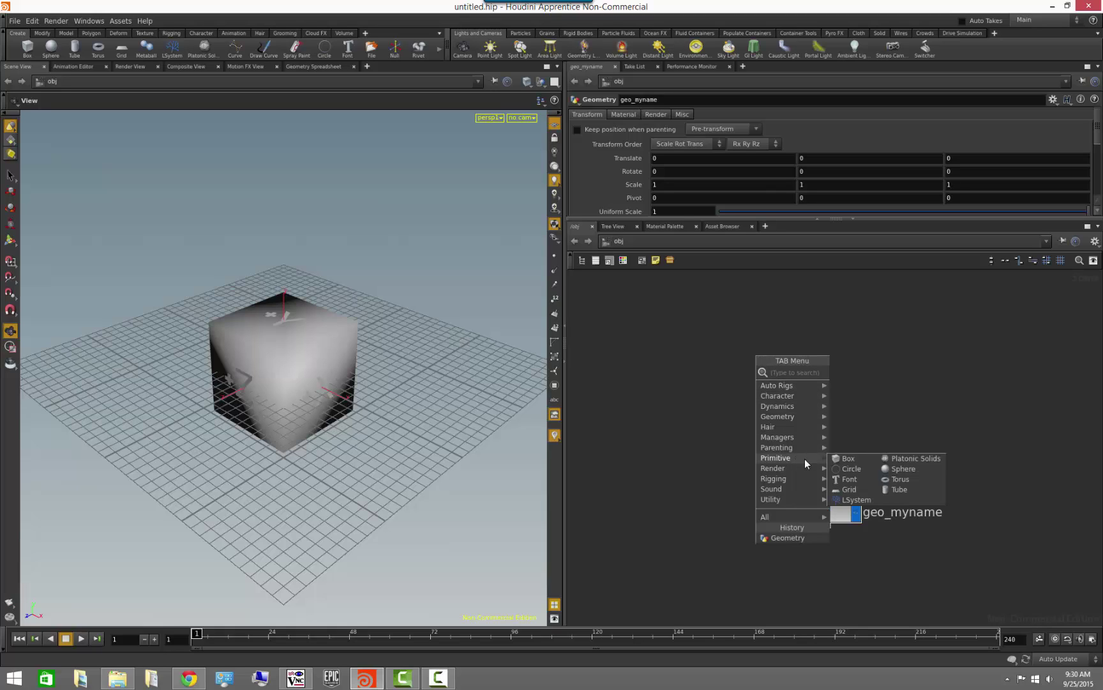
left_click(848, 460)
left_click(773, 380)
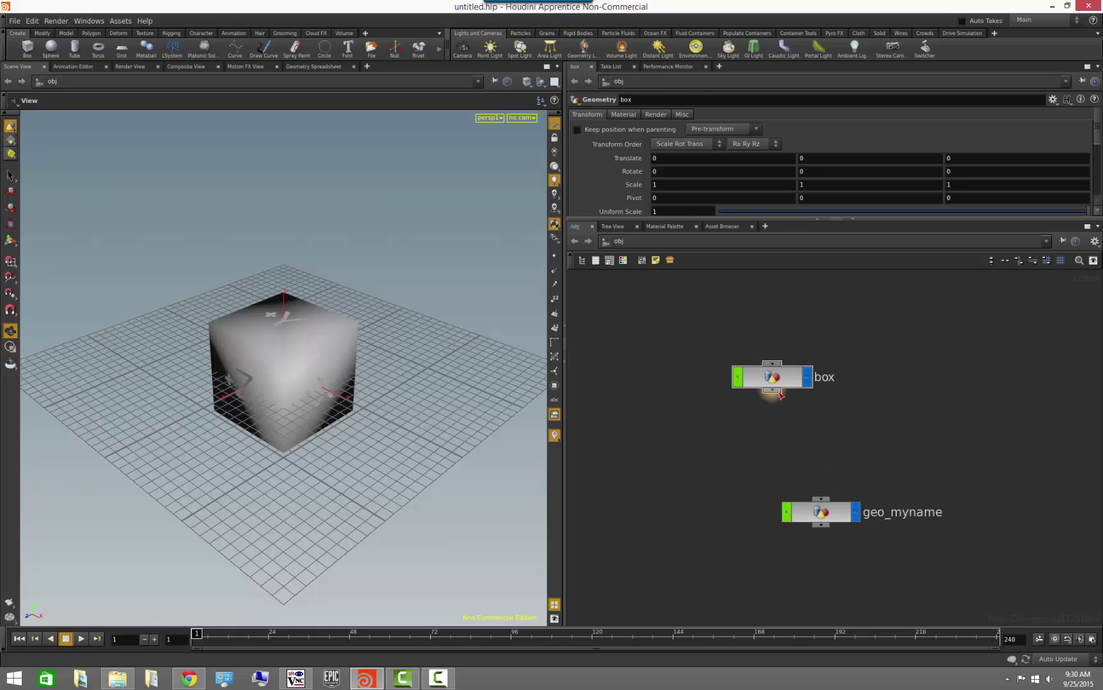
left_click_drag(826, 473, 822, 498)
key("ctrl+z")
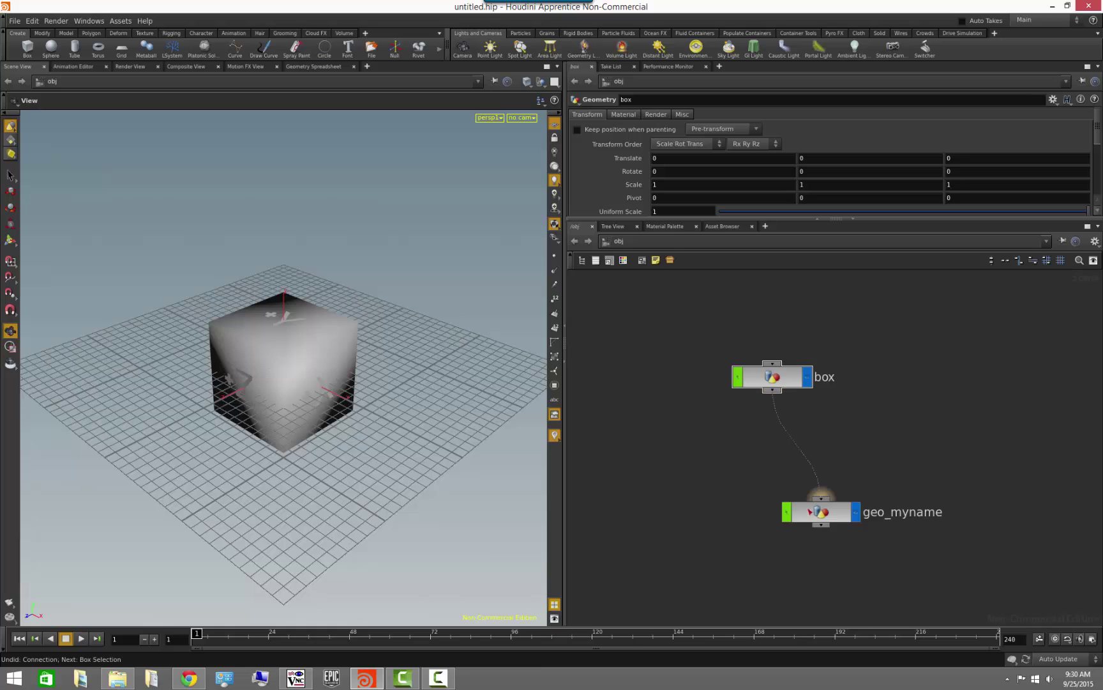
Wire box's output into geo_myname's input so box becomes its parent.
left_click_drag(821, 525, 912, 559)
left_click_drag(773, 391, 830, 496)
left_click_drag(806, 451, 822, 497)
scroll(843, 454, "up", 3)
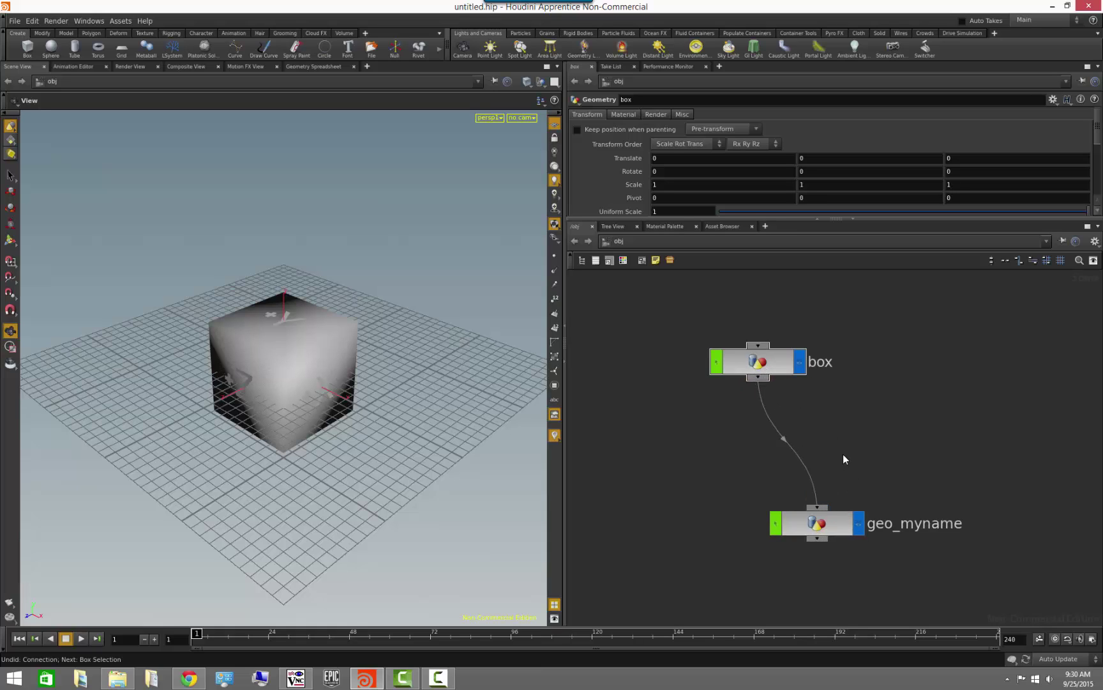
left_click(757, 351)
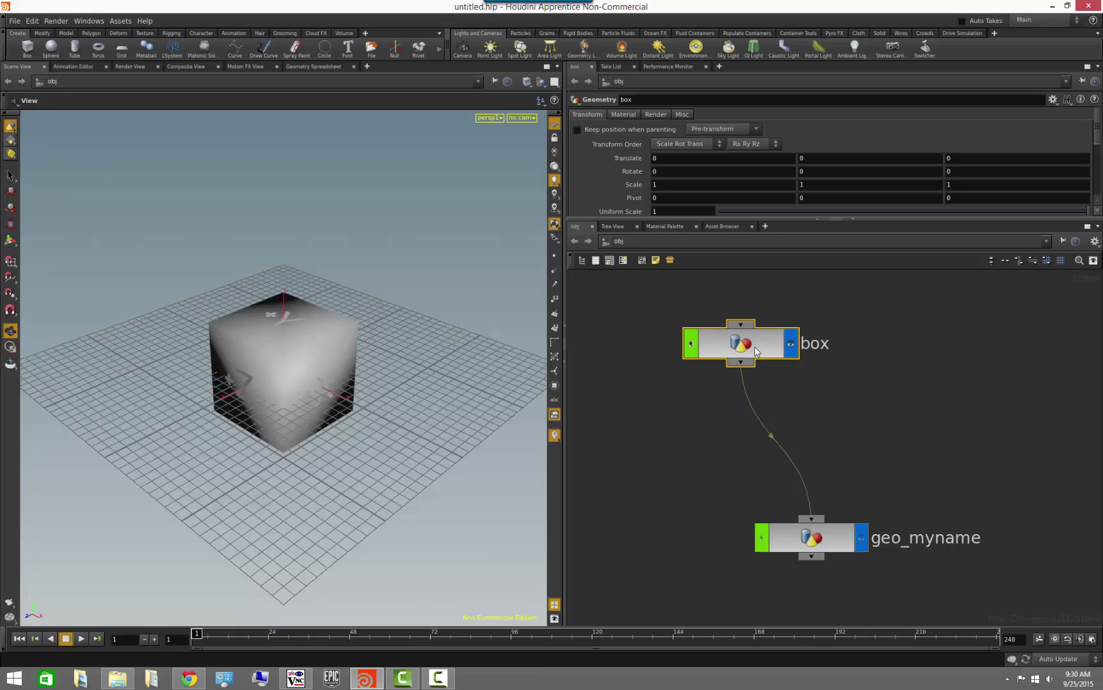
left_click(819, 538)
left_click(888, 452)
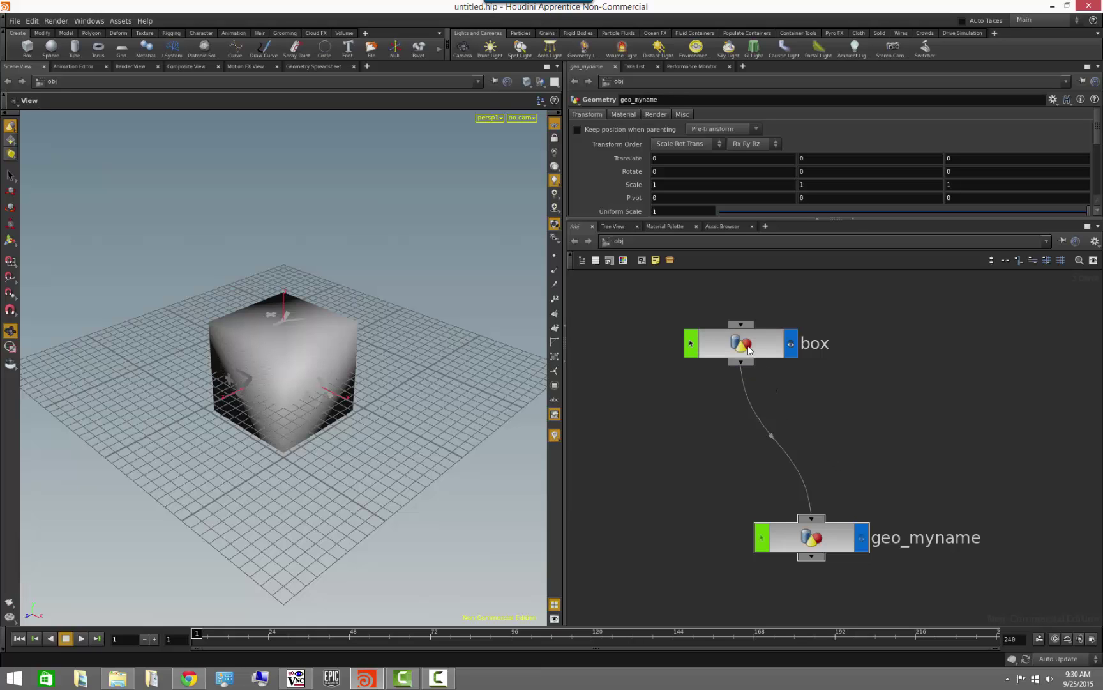
Move geo_myname along X to 2.16813 in the viewport.
left_click(820, 541)
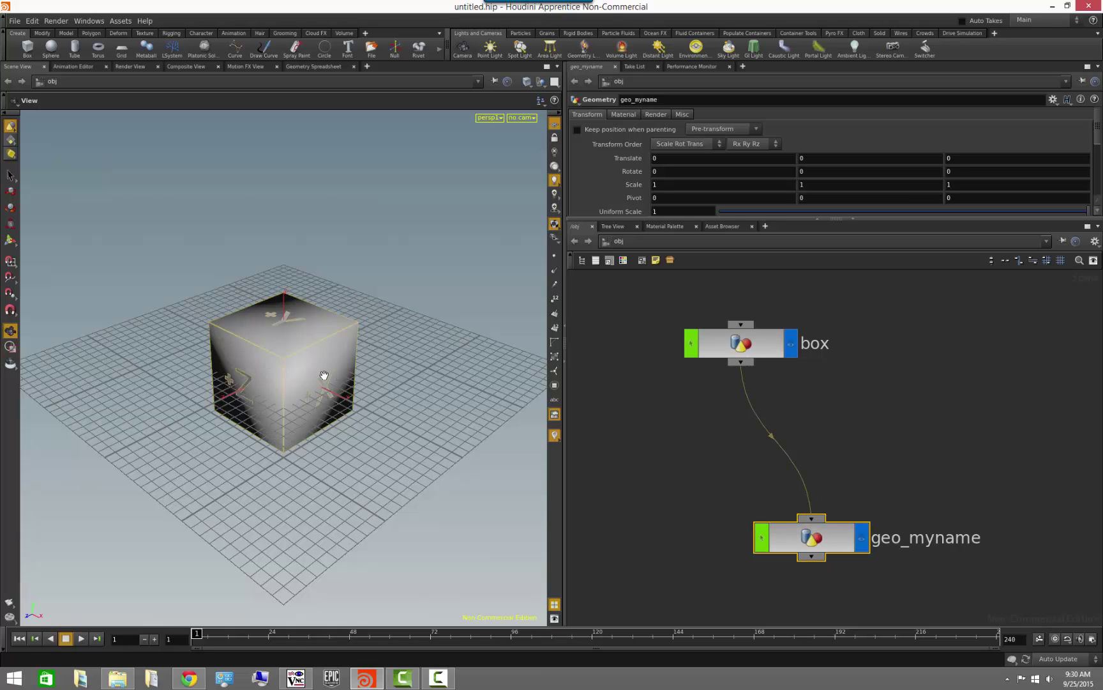
right_click_drag(330, 373, 104, 345)
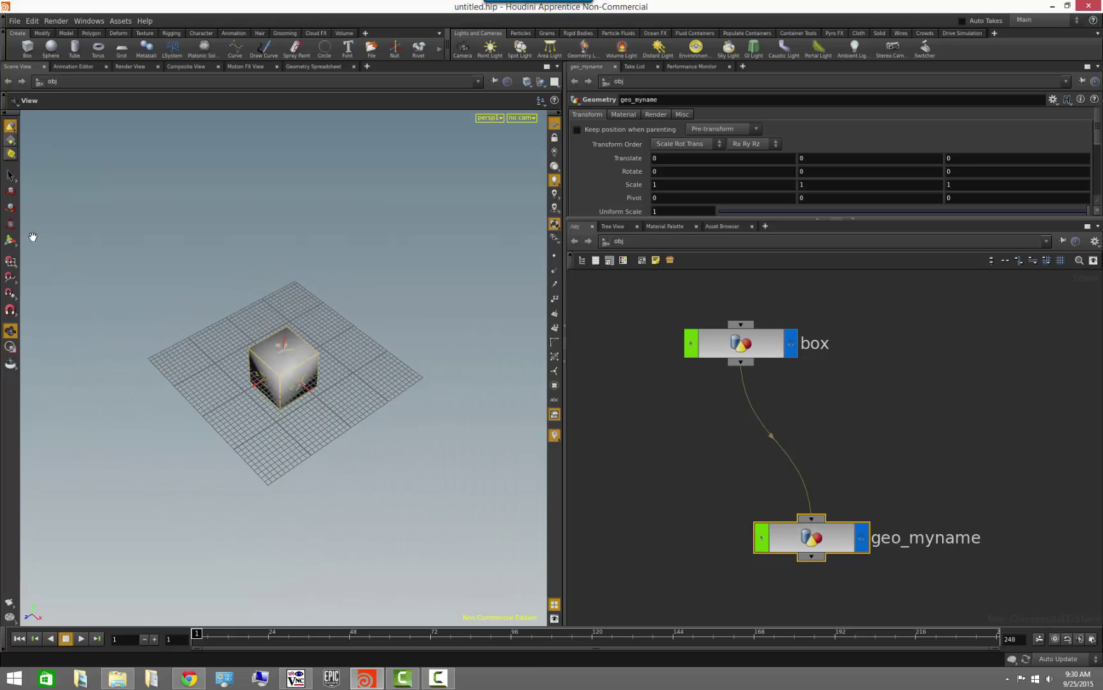
left_click(11, 191)
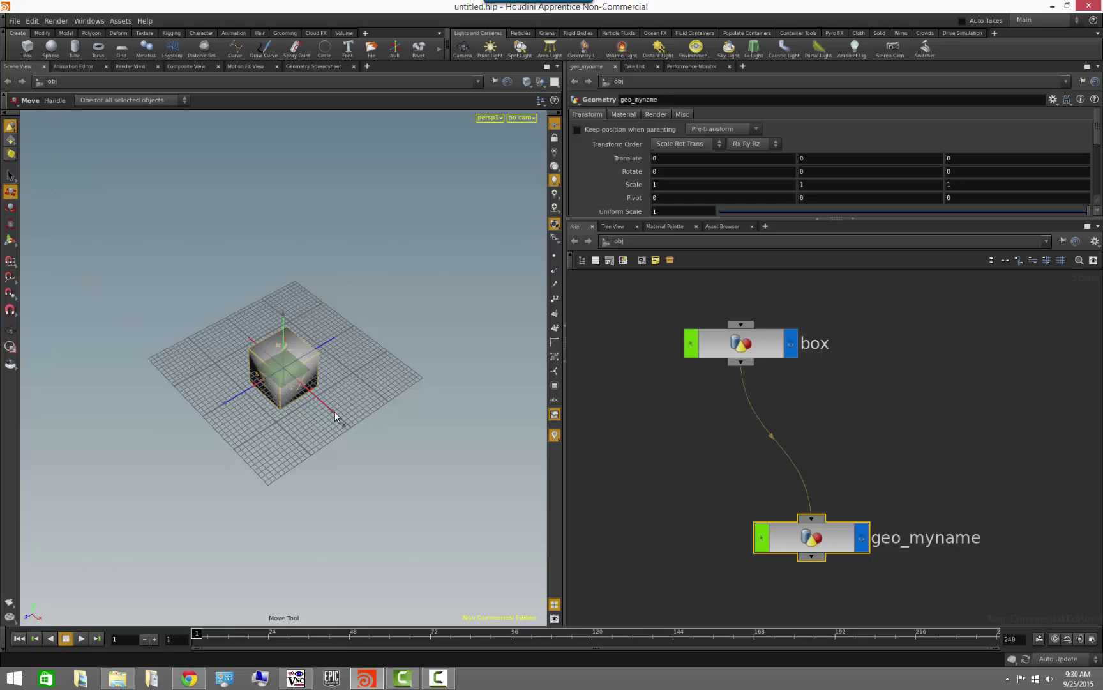
left_click_drag(333, 411, 413, 488)
Rotate the box object about Z to 31.1857, tilting both cubes.
left_click(741, 344)
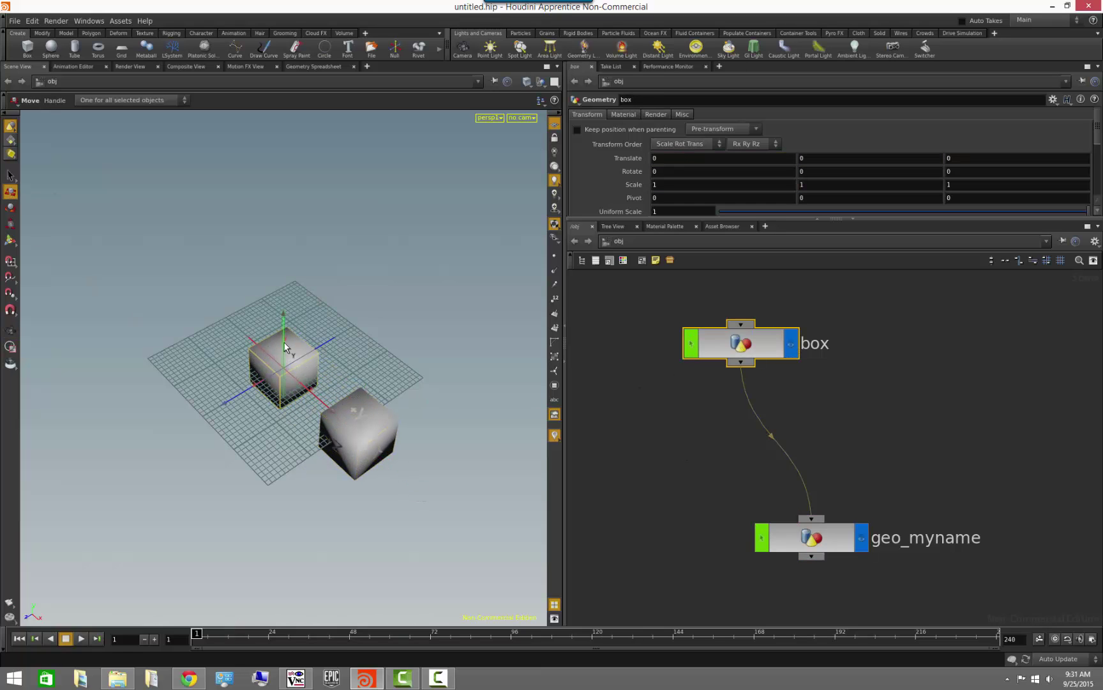
key("r")
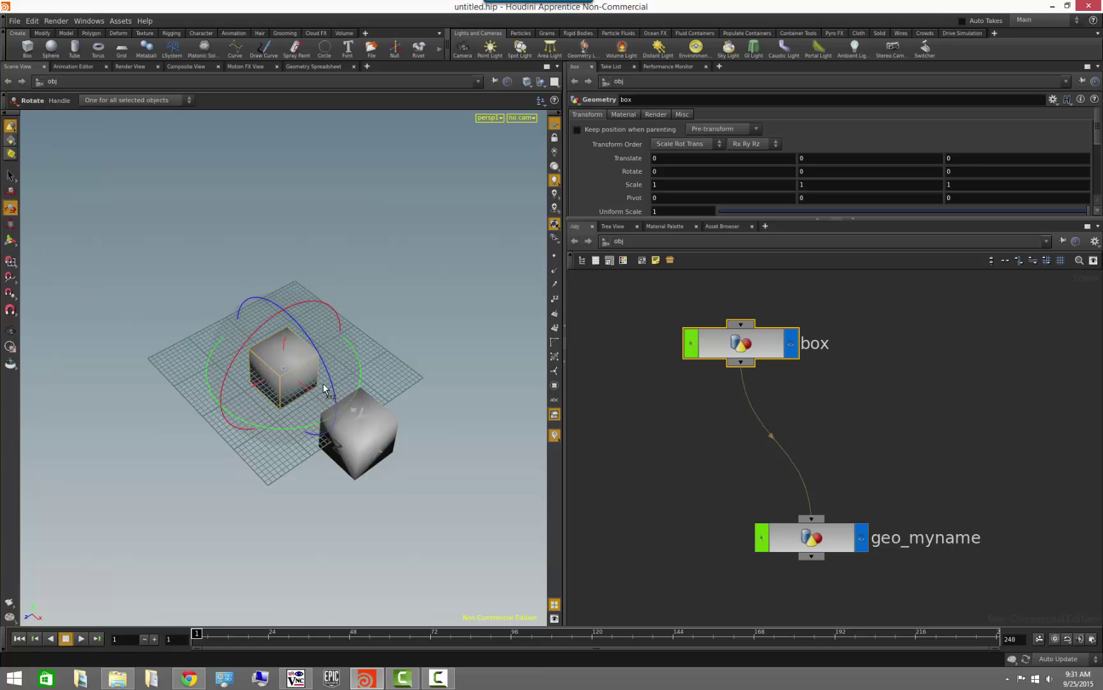
left_click_drag(324, 387, 353, 417)
left_click(618, 482)
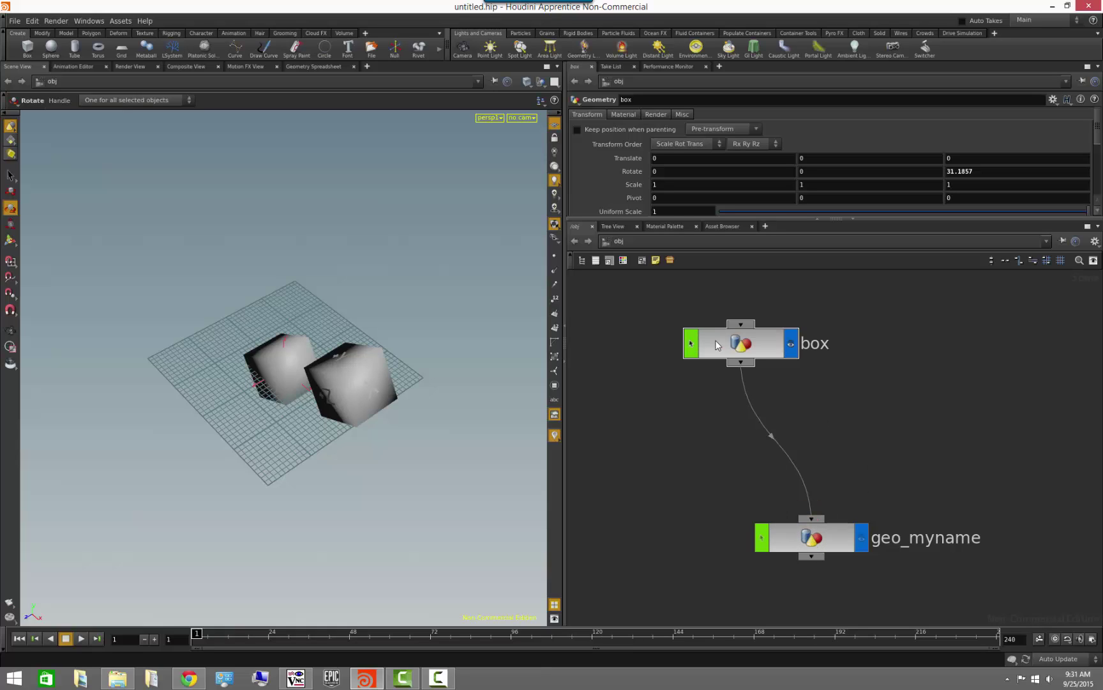
Delete the box object and recentre geo_myname in the network view.
left_click(740, 348)
key("Delete")
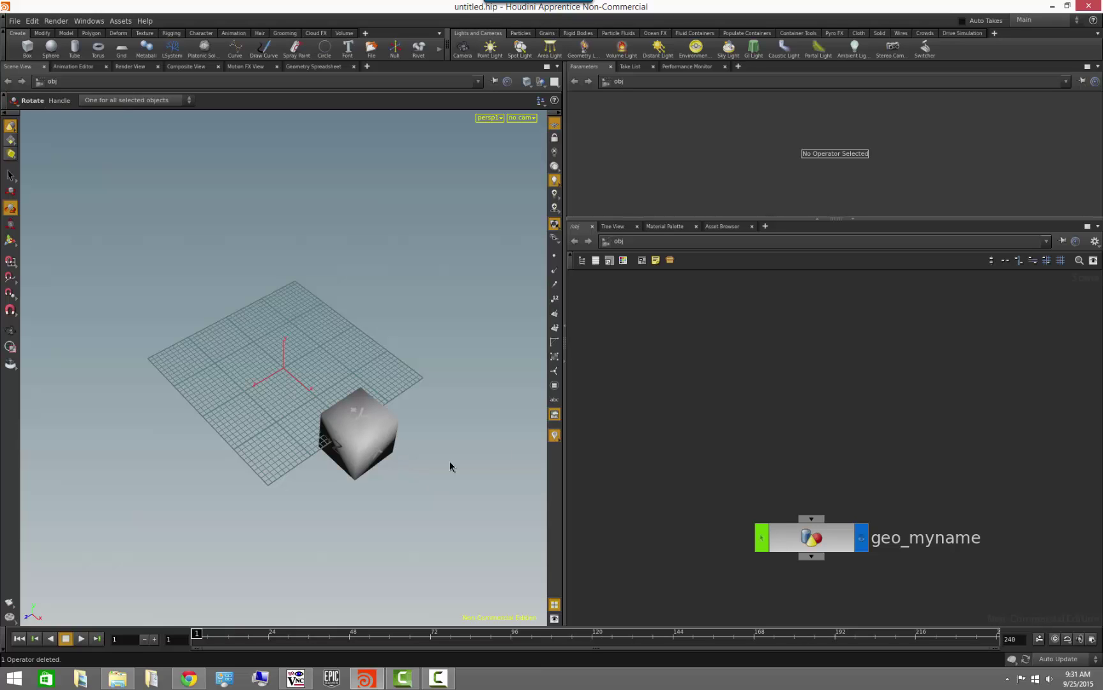
middle_click_drag(827, 447, 803, 389)
scroll(813, 505, "up", 2)
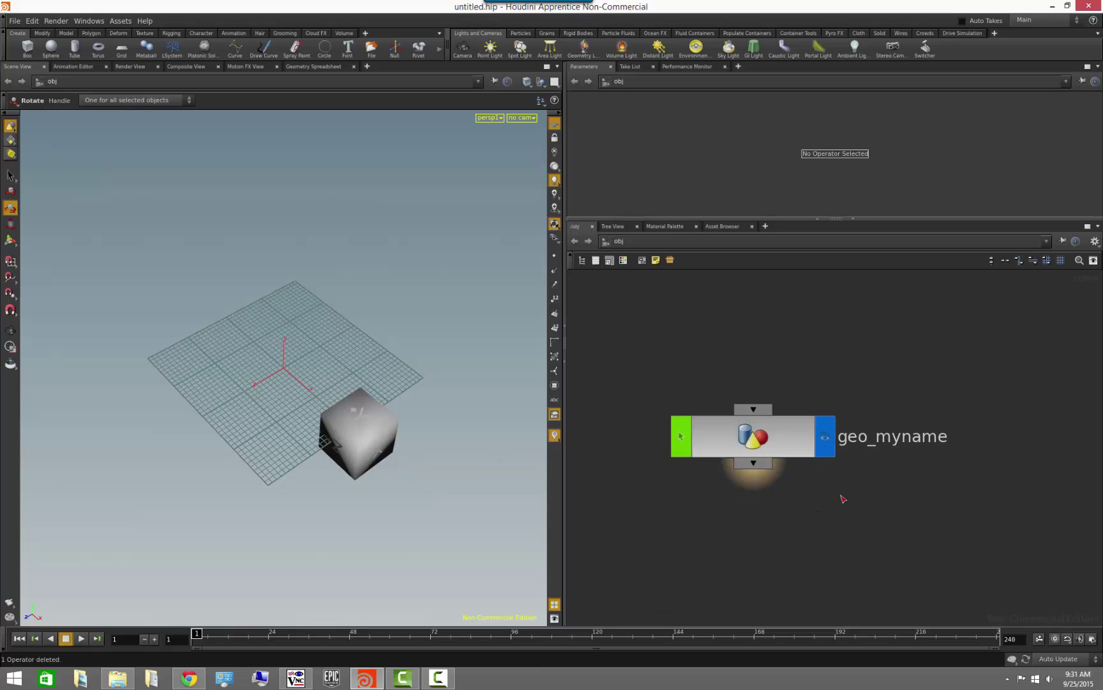
middle_click_drag(873, 516, 900, 509)
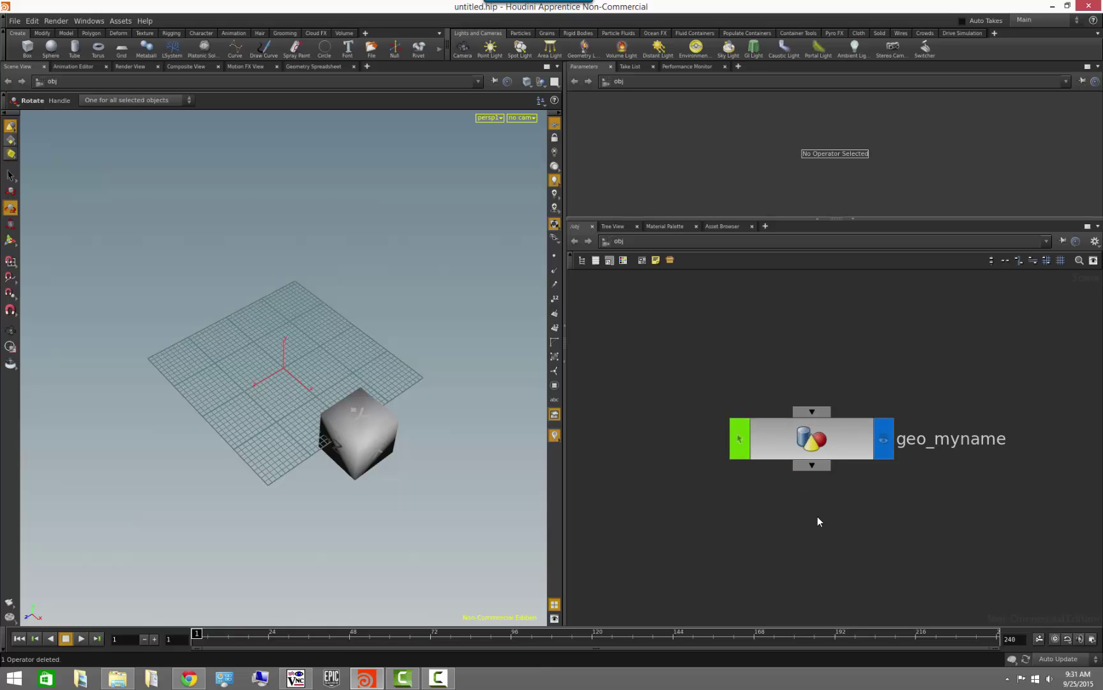
Toggle geo_myname's display and selectable flags off and back on.
left_click(827, 442)
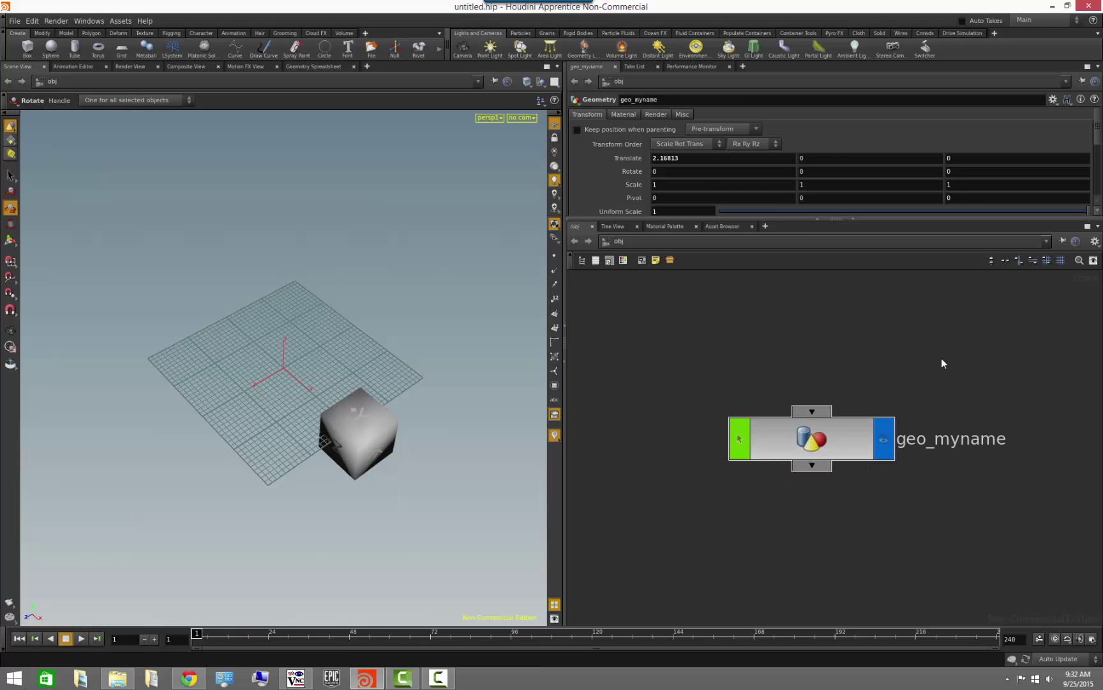
left_click(886, 447)
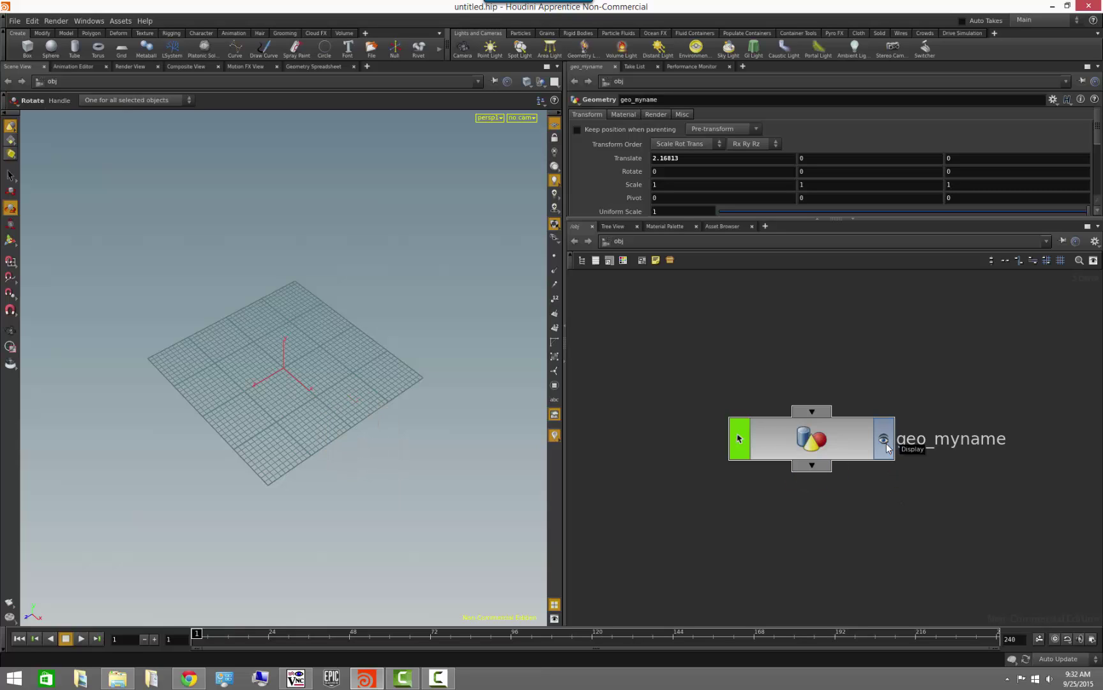
left_click(887, 447)
left_click(736, 447)
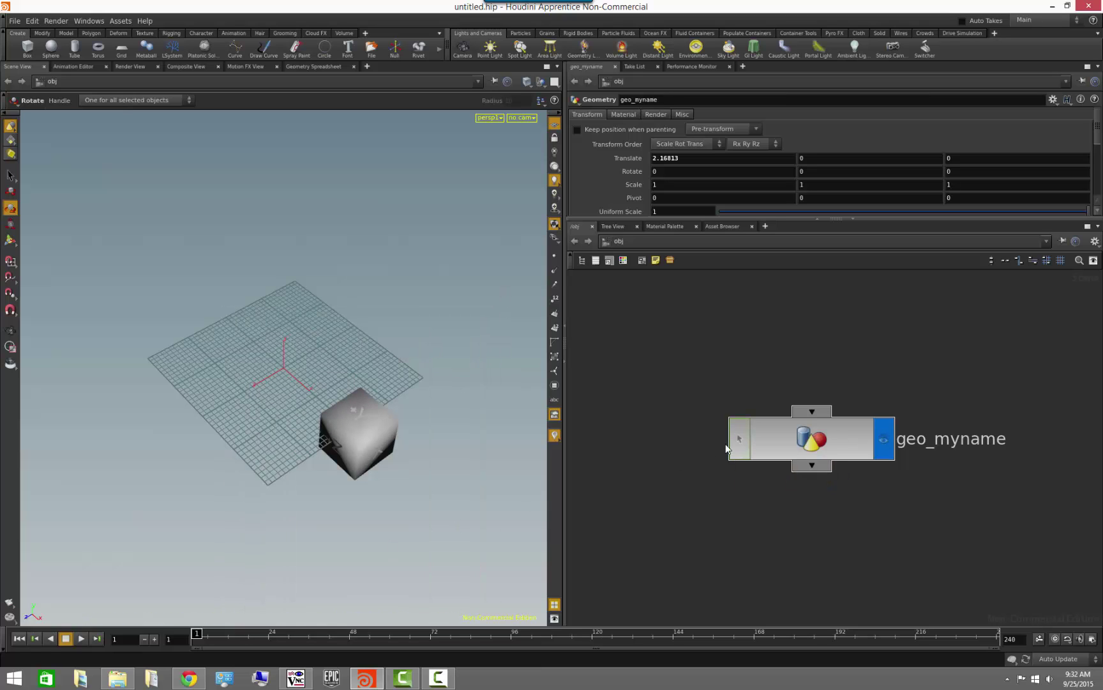
left_click(739, 439)
Box-select the cube in the viewport, then deselect it and recentre the network.
left_click_drag(473, 318, 197, 584)
left_click(779, 543)
scroll(943, 546, "down", 3)
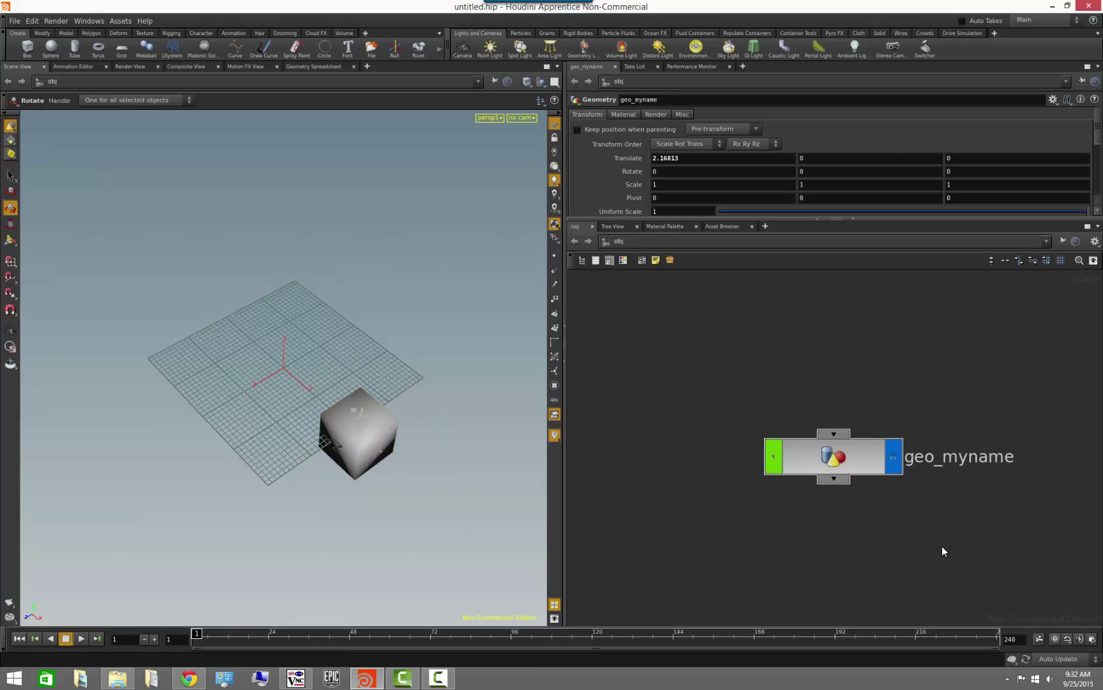
middle_click_drag(950, 556, 912, 484)
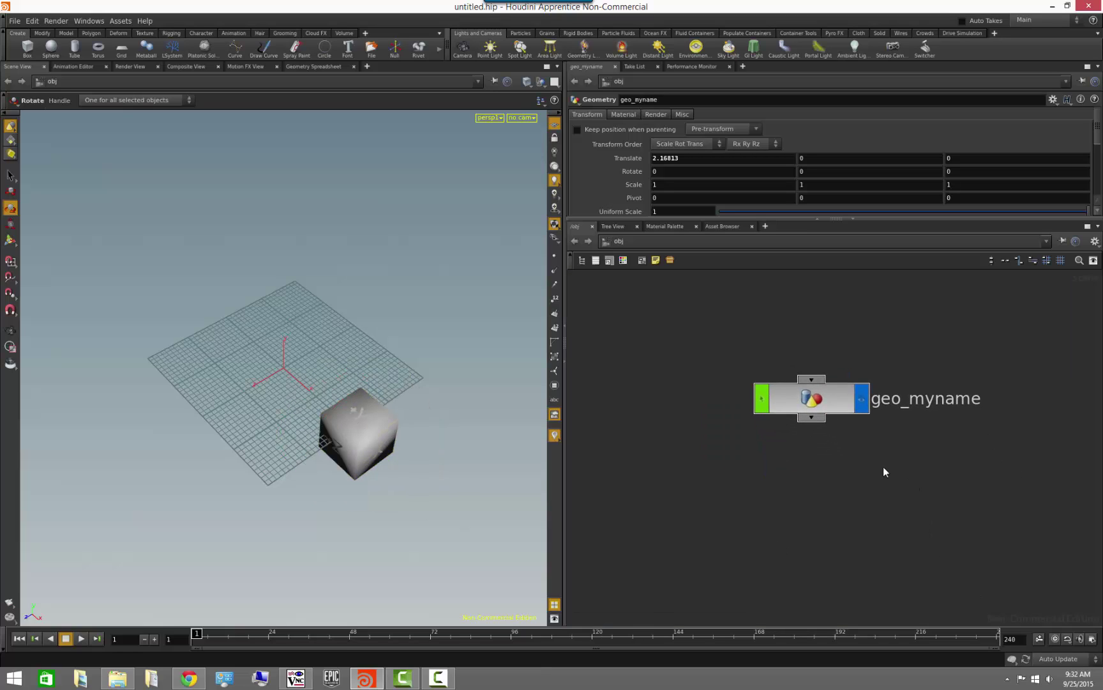
scroll(882, 468, "up", 2)
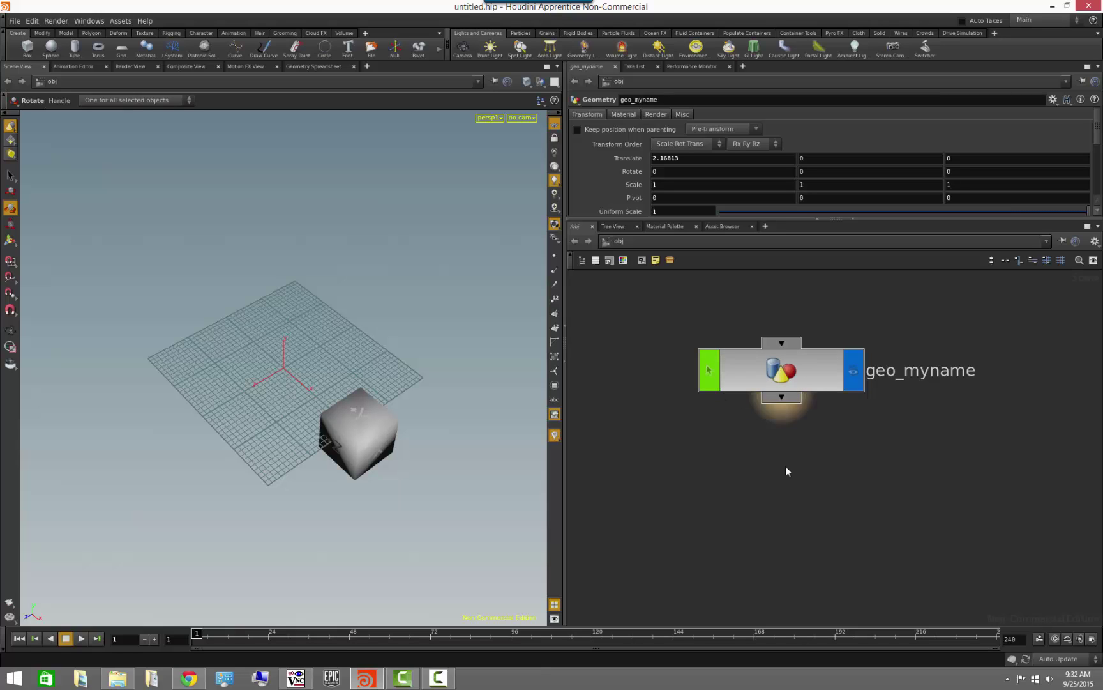
key("h")
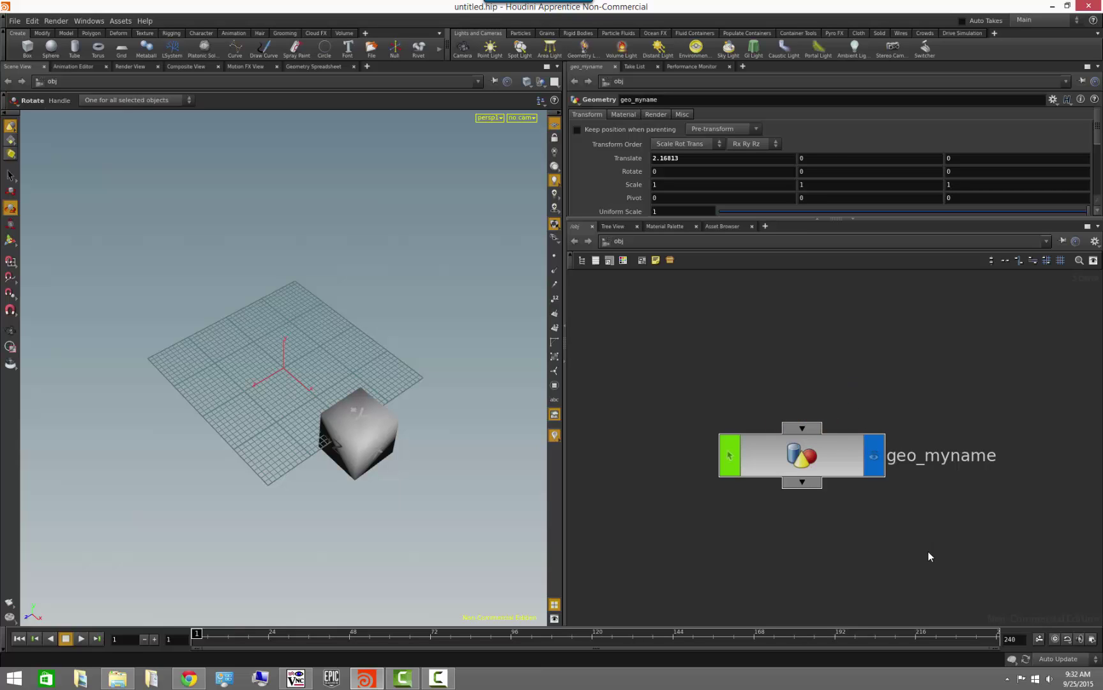
scroll(929, 547, "down", 5)
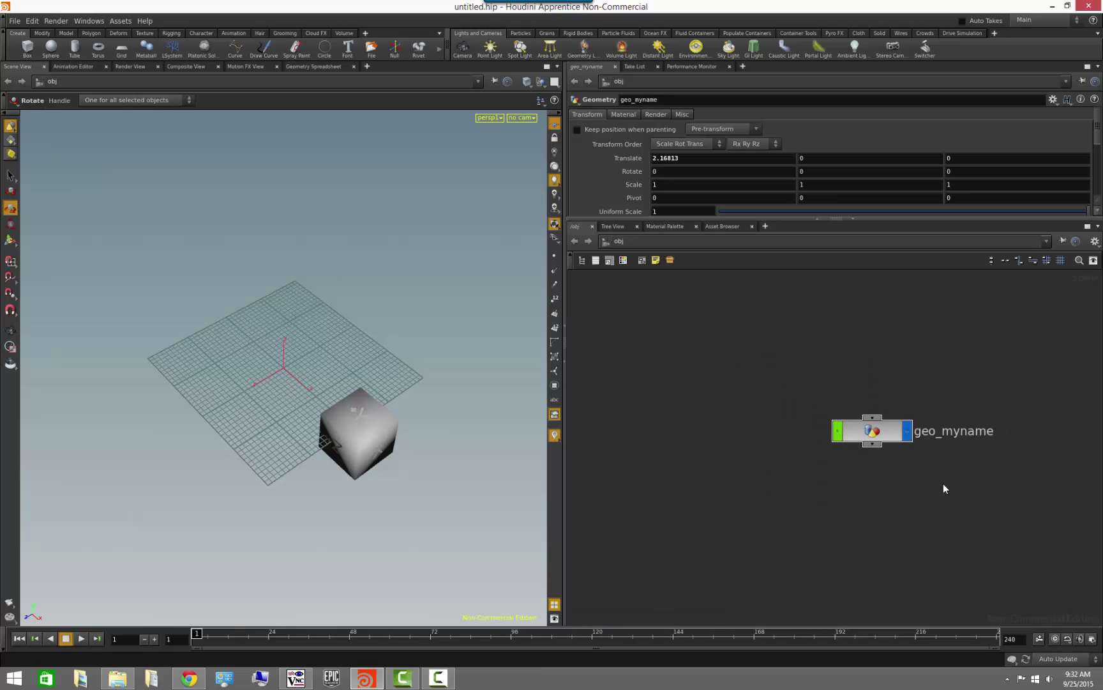
middle_click_drag(950, 493, 826, 458)
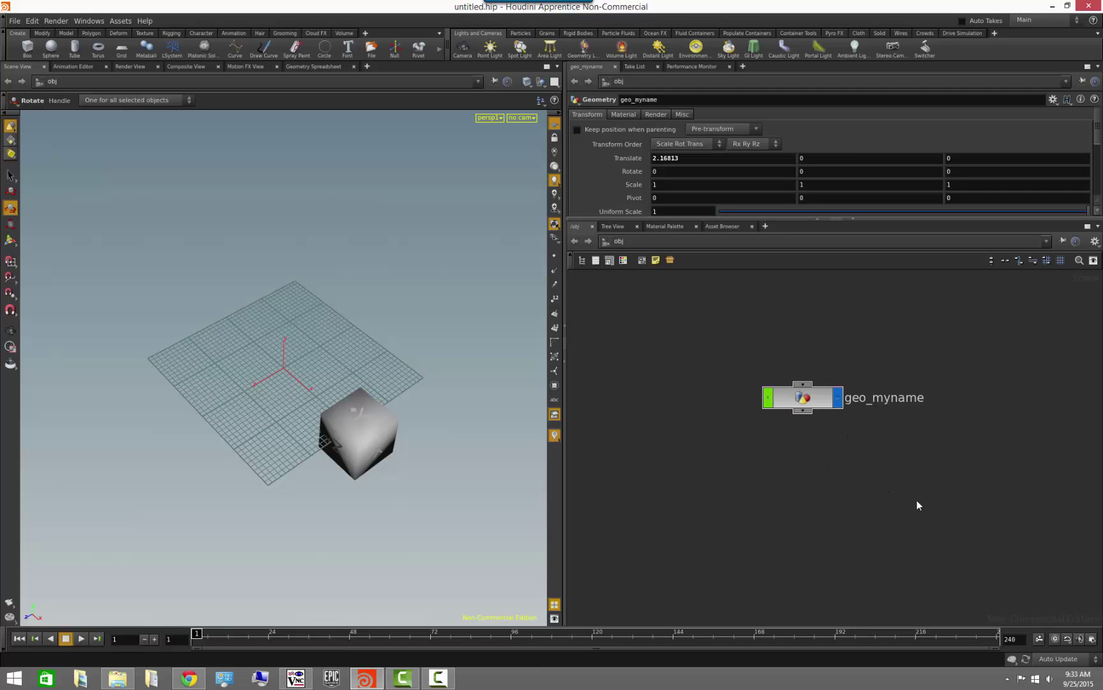
left_click(806, 396)
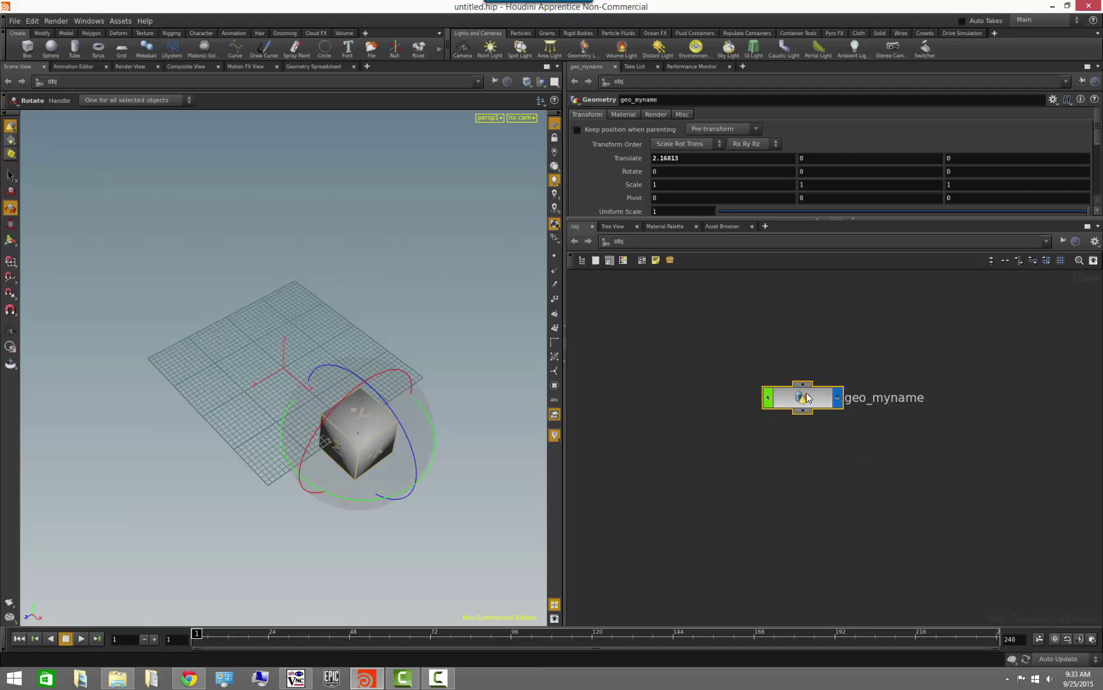
double_click(804, 398)
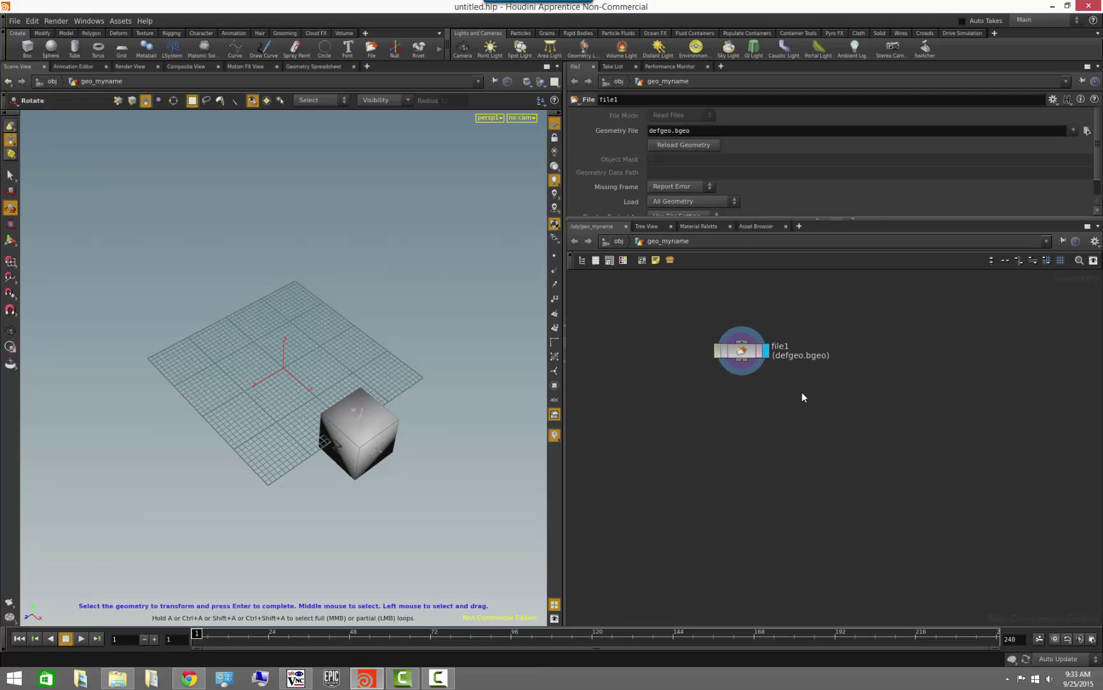
left_click(741, 351)
key("Escape")
left_click_drag(426, 495, 468, 472)
key("r")
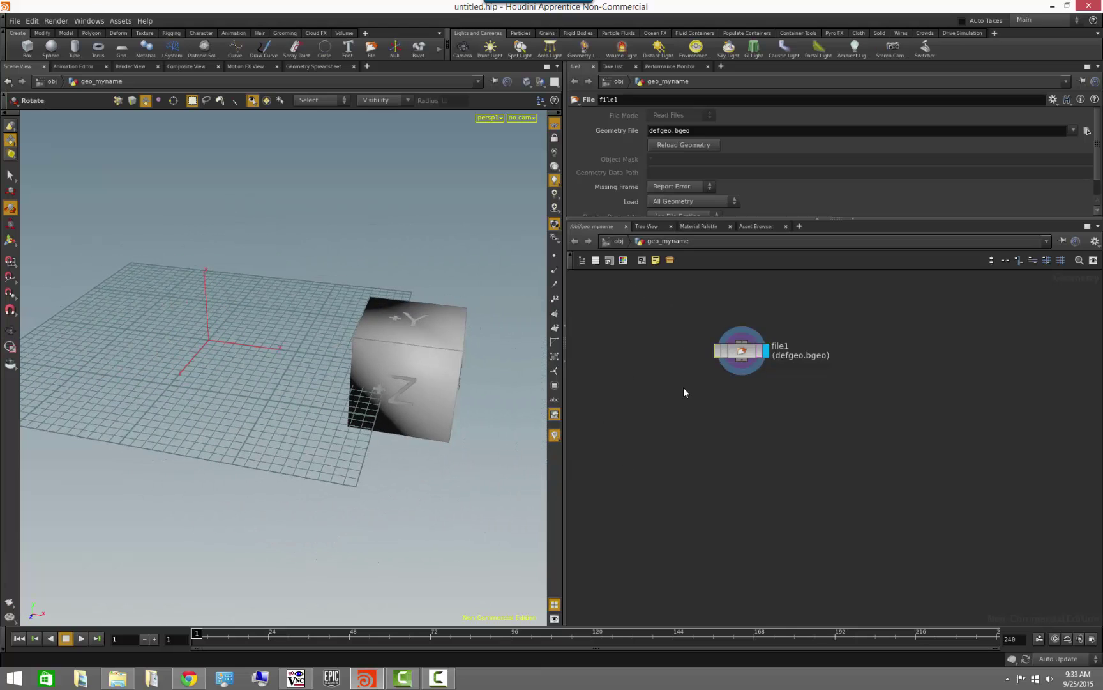
key("h")
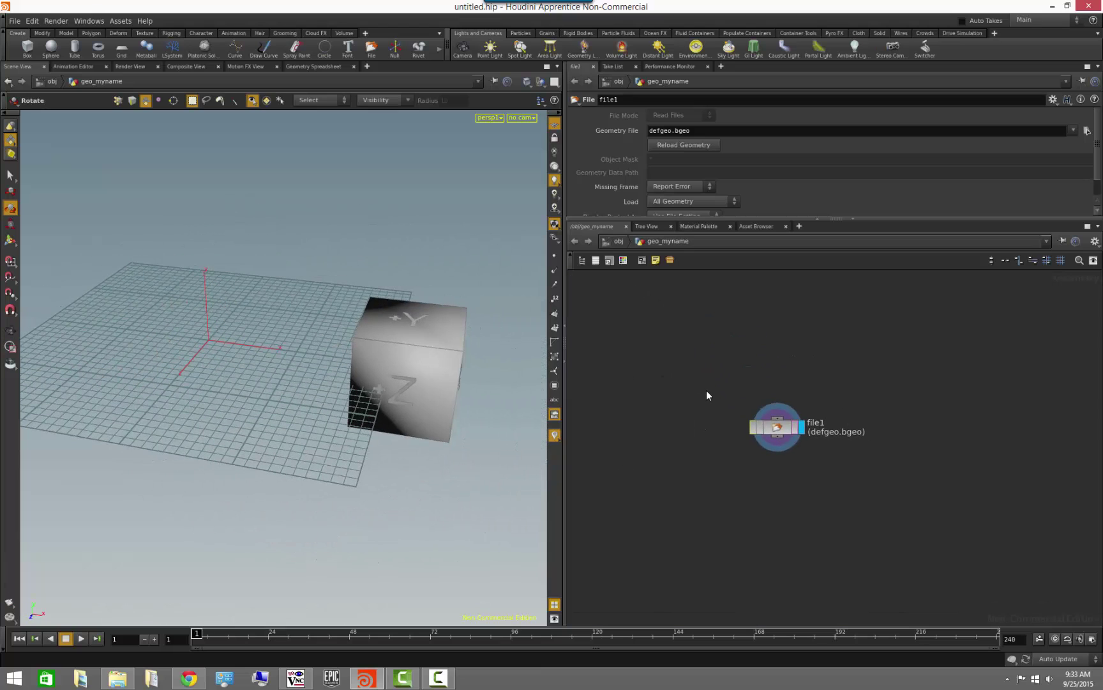
key("u")
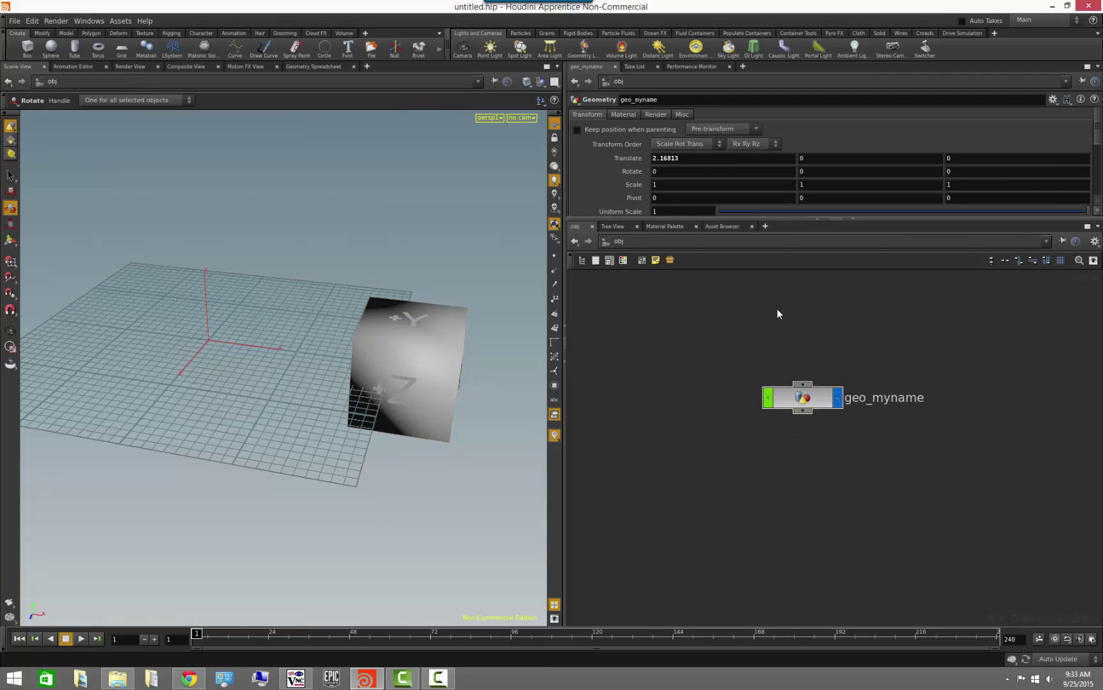
Set geo_myname's Translate X to 0.
left_click(705, 157)
type("0")
key("Return")
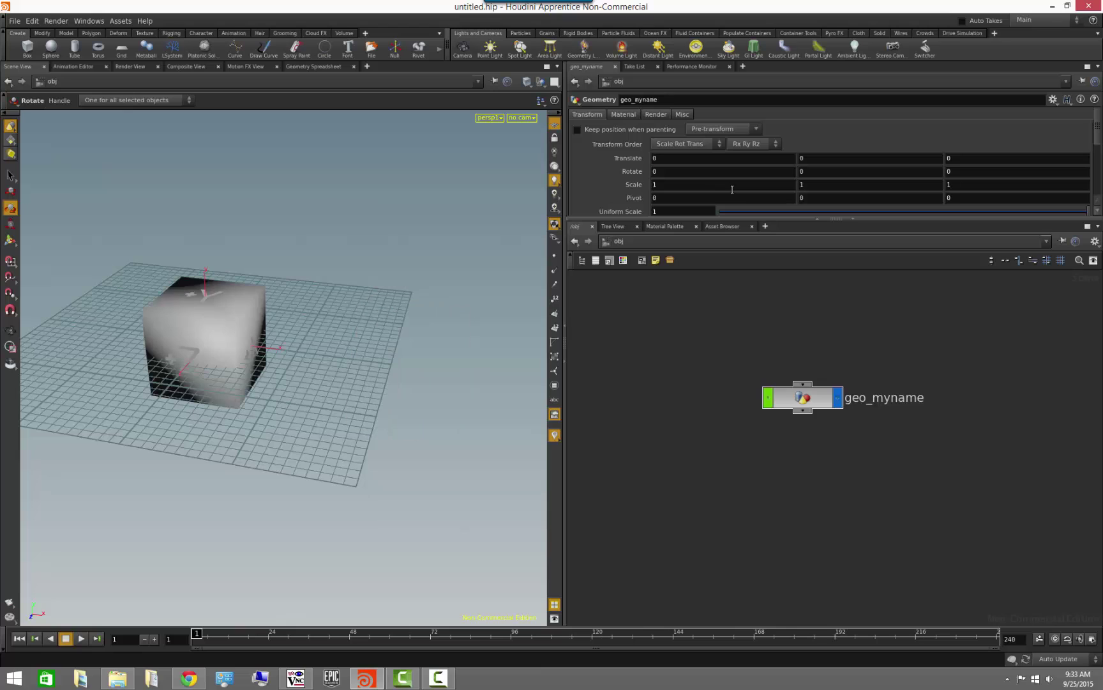
Show the cube Smooth Wire Shaded and tumble the view around it.
key("Escape")
left_click_drag(212, 357, 153, 345)
right_click_drag(152, 345, 394, 382)
key("r")
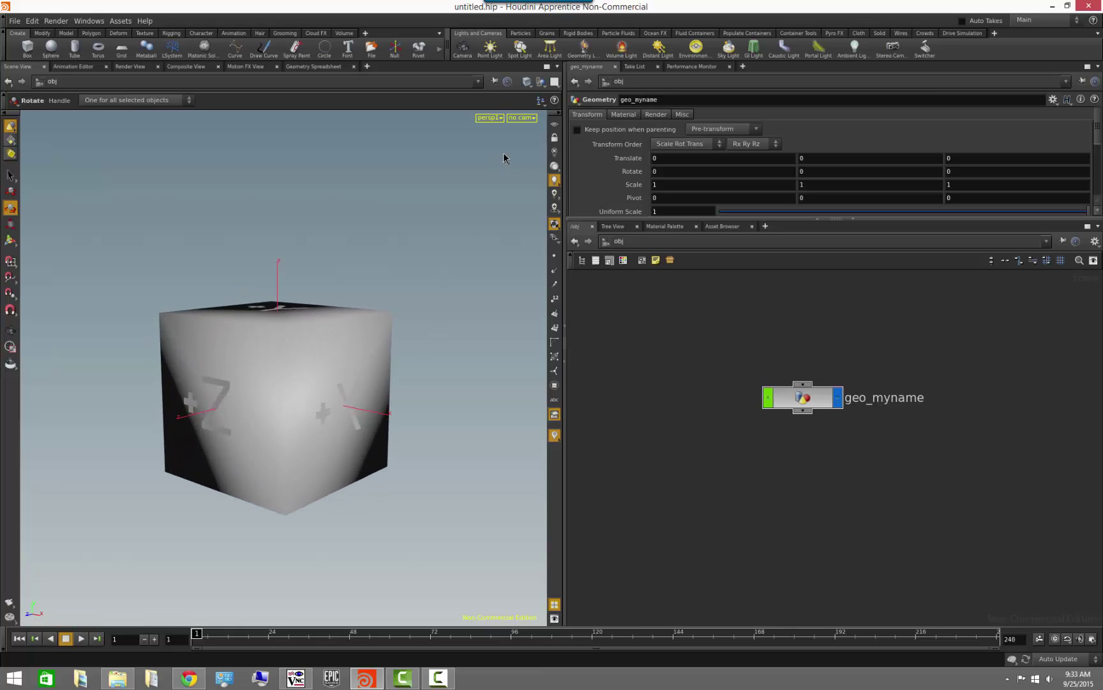
left_click(527, 81)
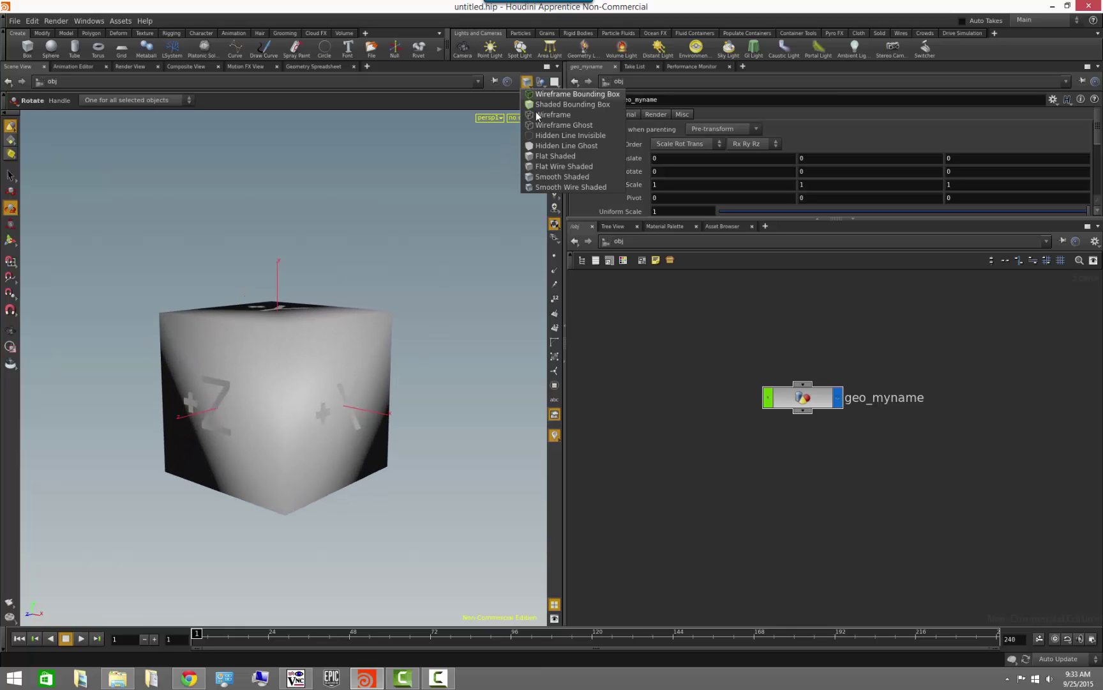
left_click(554, 188)
mouse_move(433, 313)
left_mouse_down()
mouse_move(382, 313)
mouse_move(434, 332)
left_mouse_up()
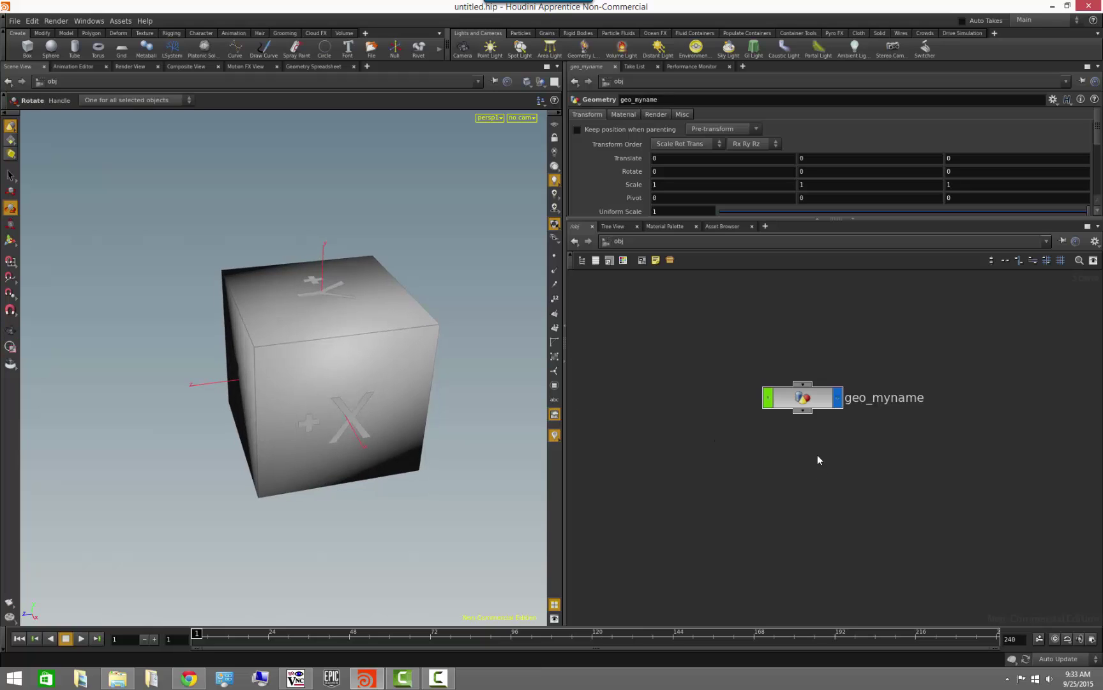
double_click(824, 407)
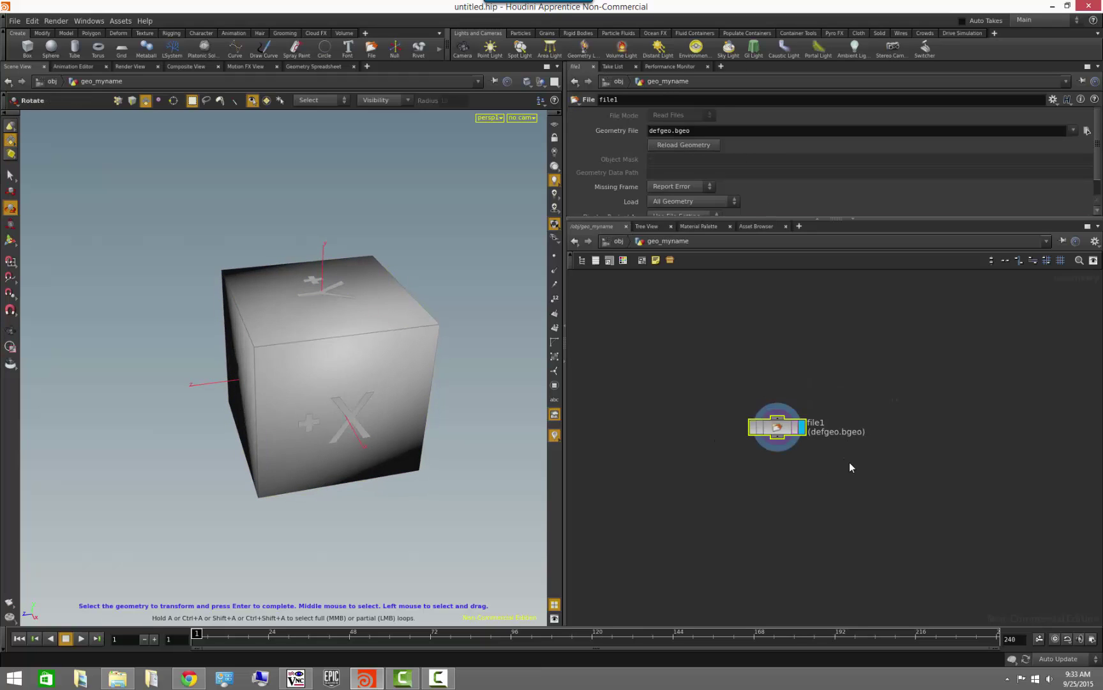
scroll(851, 451, "up", 5)
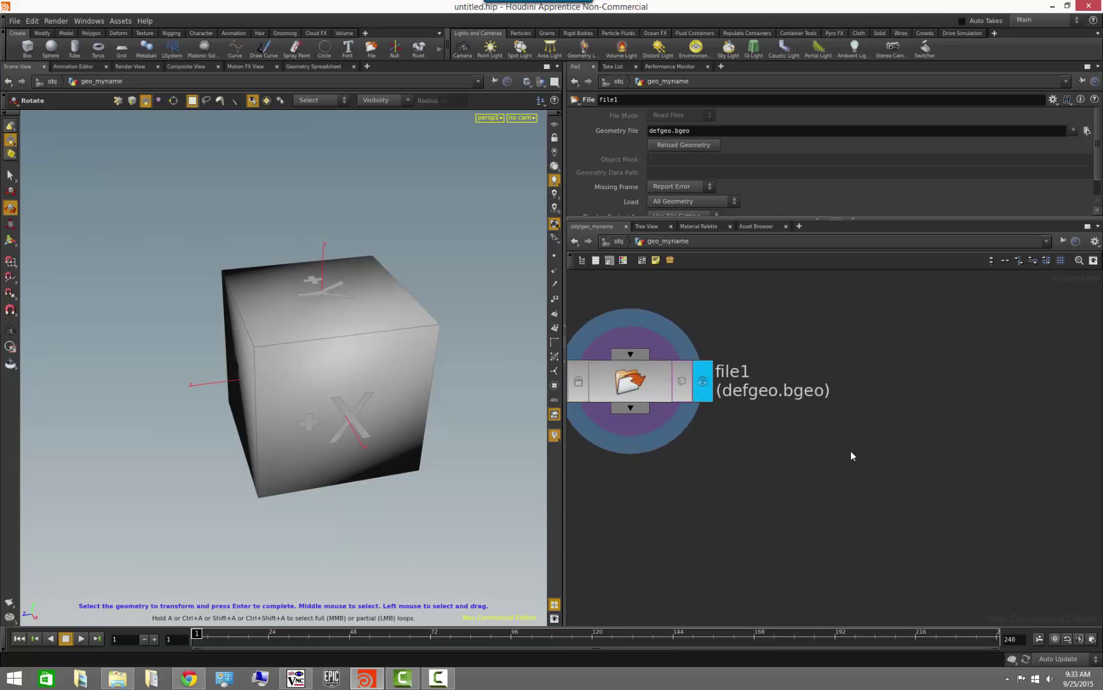
middle_click_drag(721, 449, 874, 495)
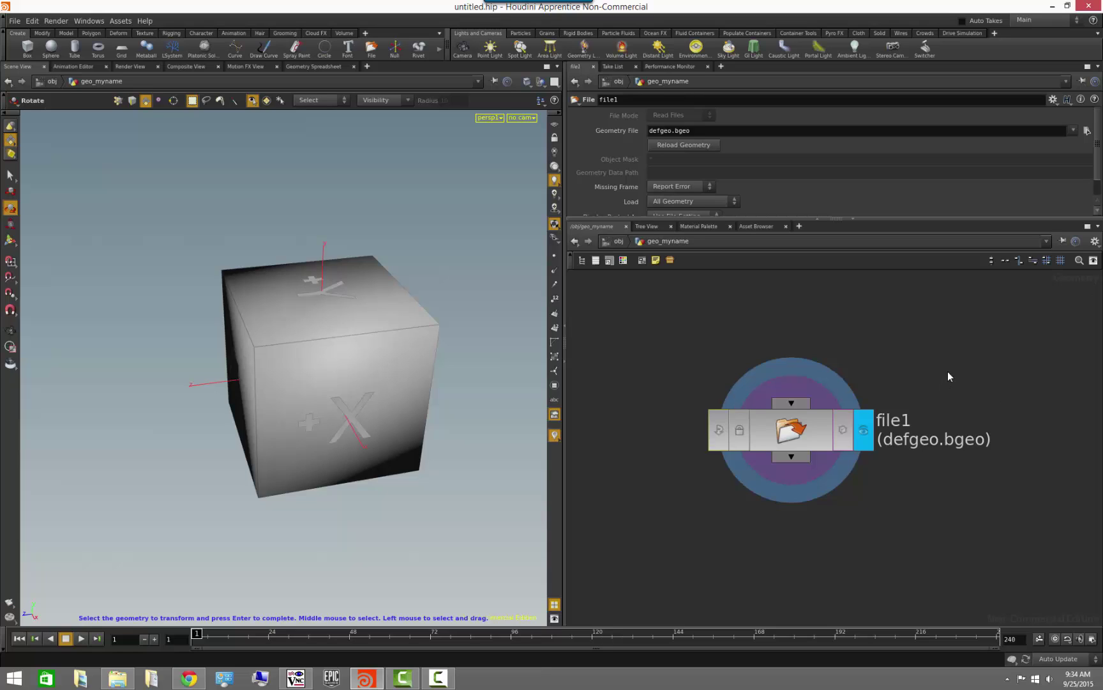
key("u")
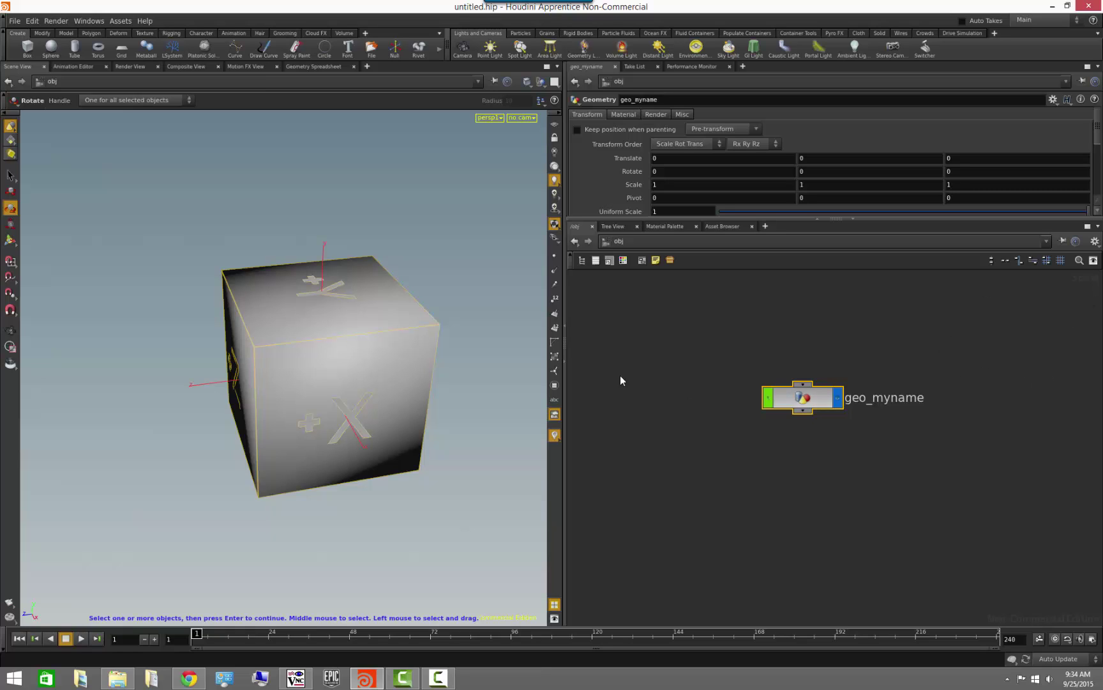
double_click(804, 408)
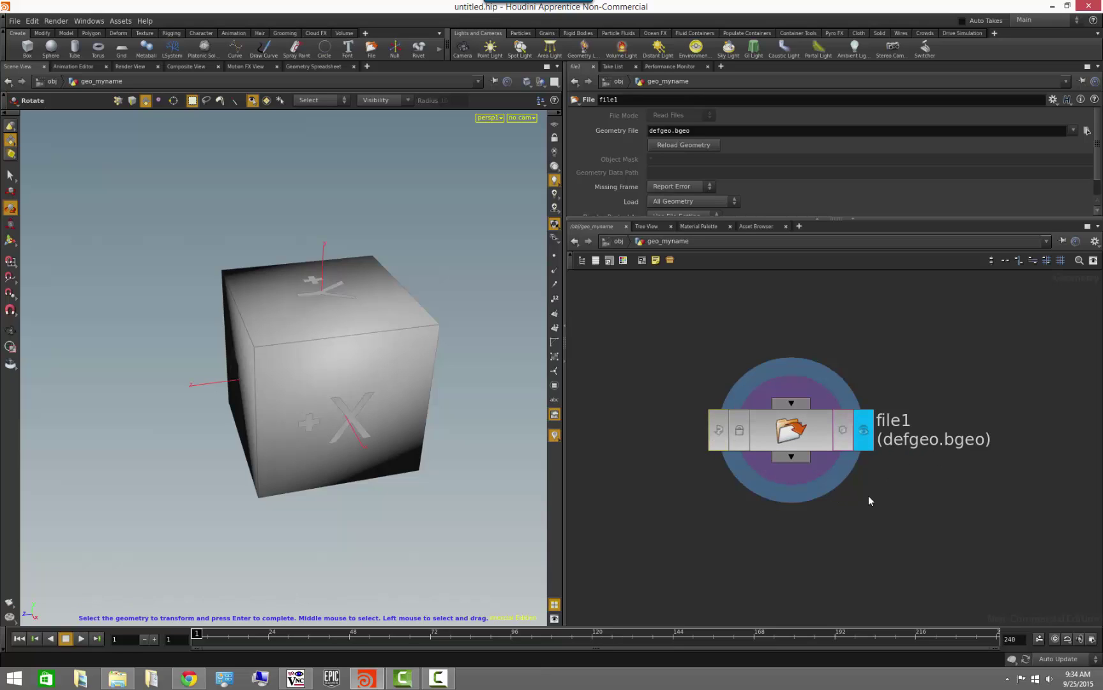
middle_click_drag(913, 490, 906, 429)
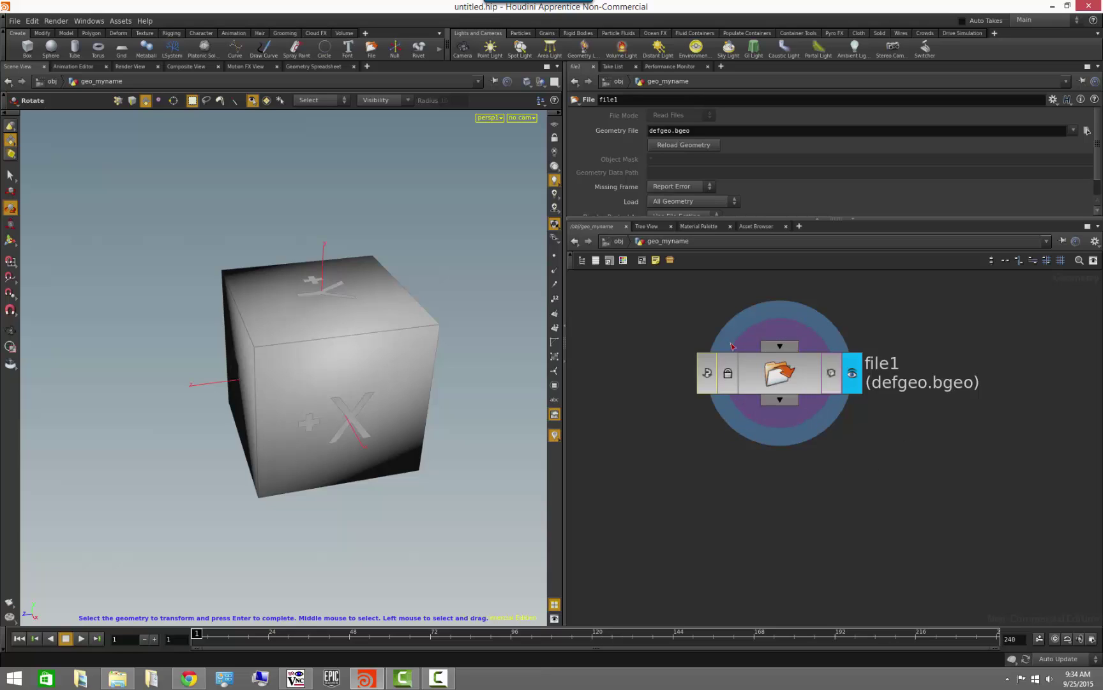
scroll(859, 472, "down", 2)
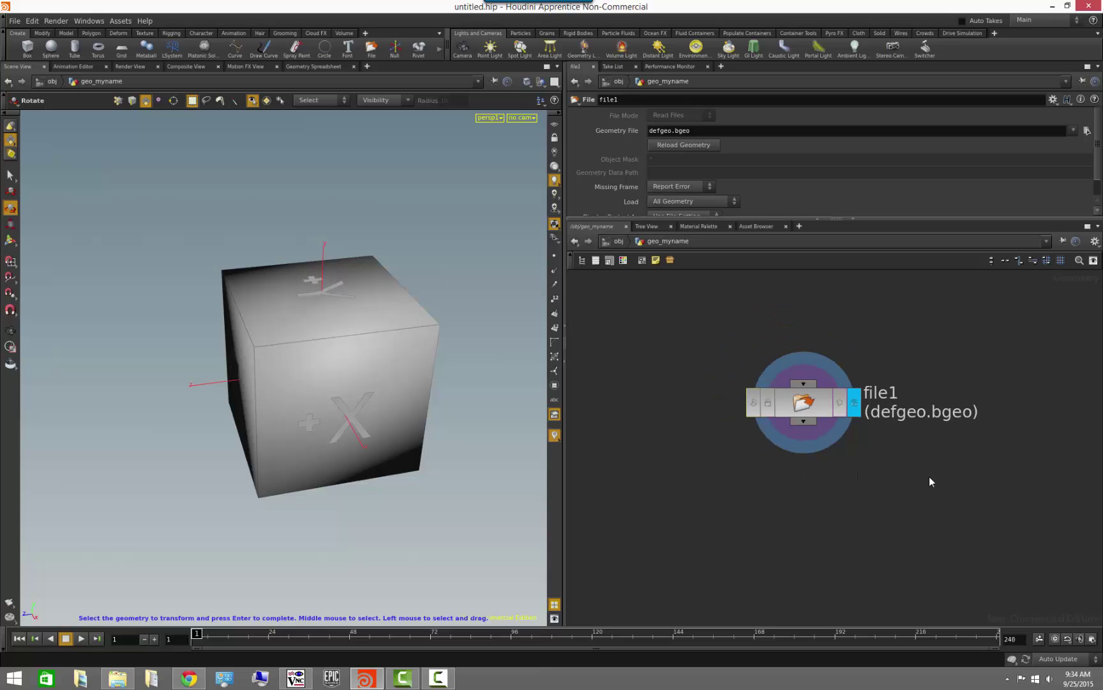
middle_click_drag(937, 479, 892, 440)
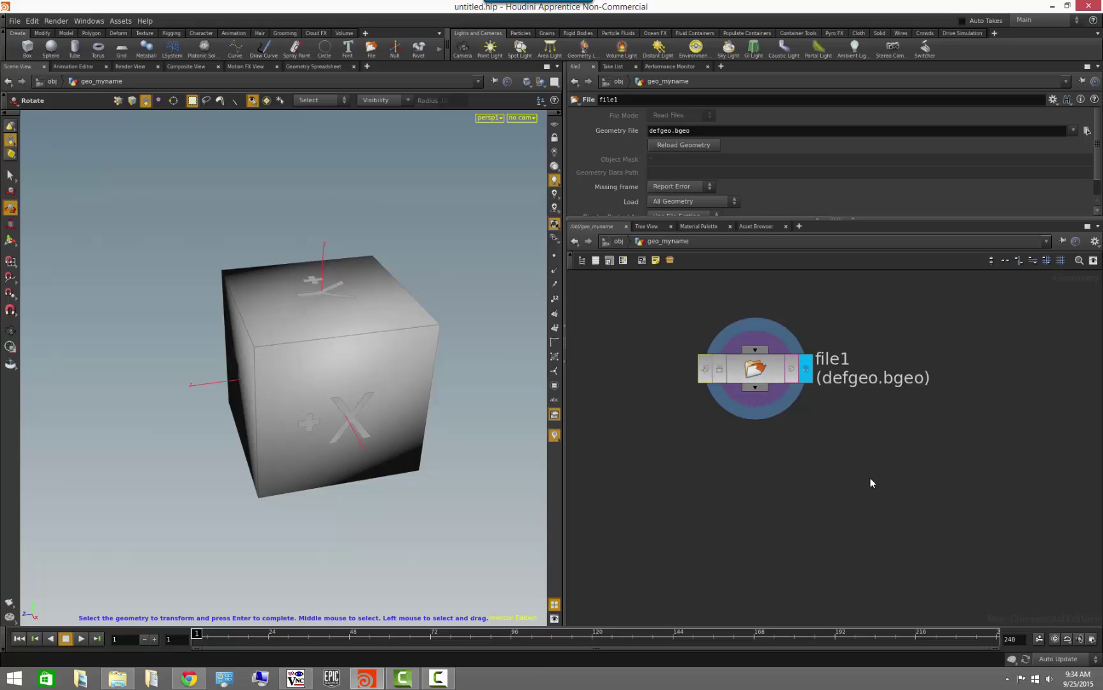
middle_click_drag(876, 479, 854, 446)
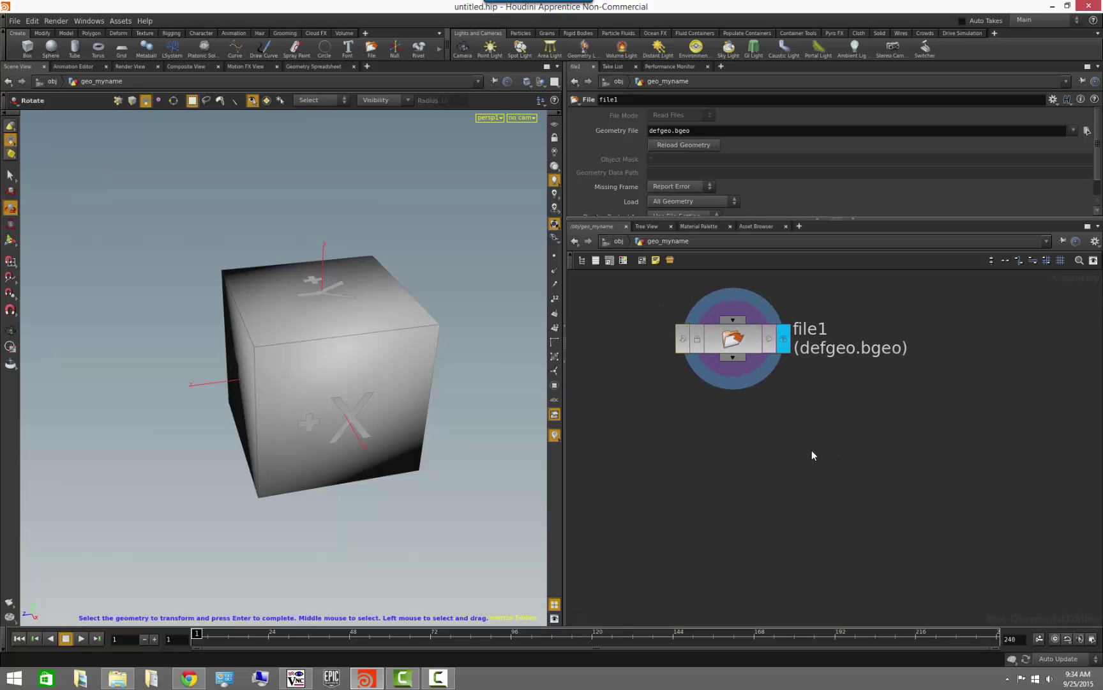
key("Tab")
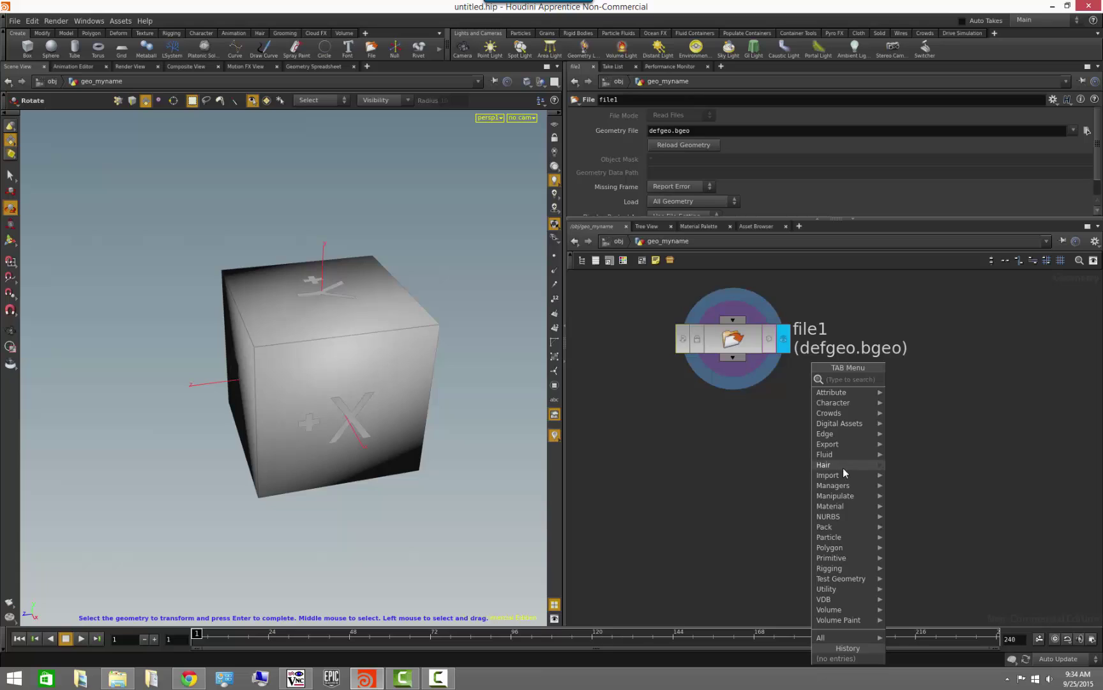
mouse_move(869, 394)
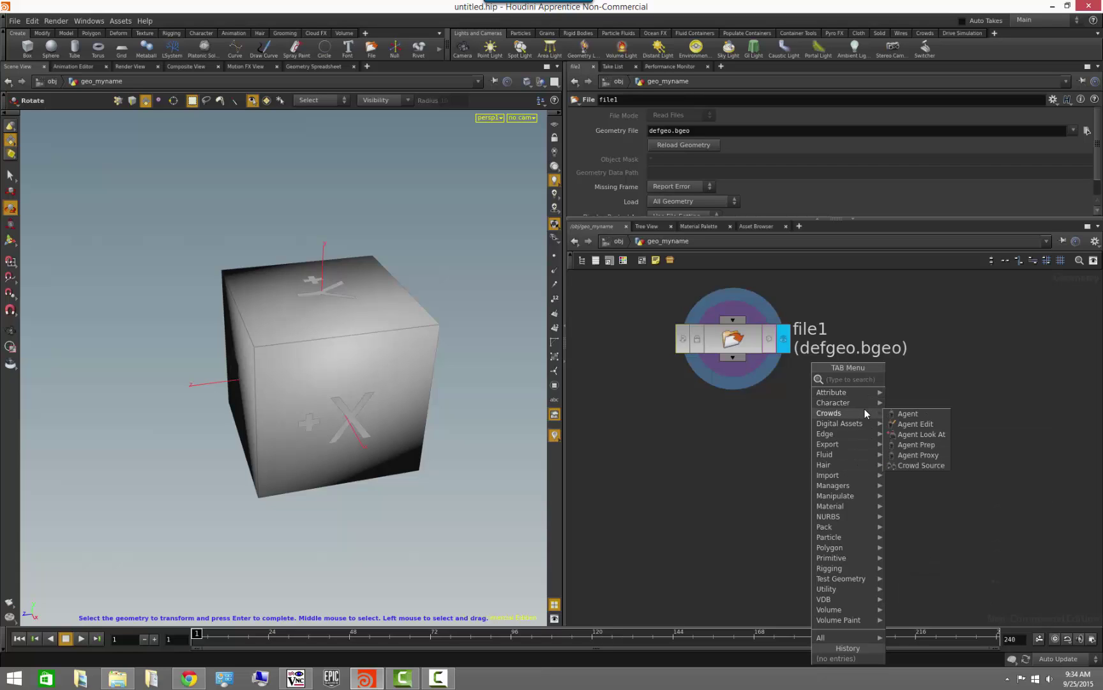
mouse_move(861, 427)
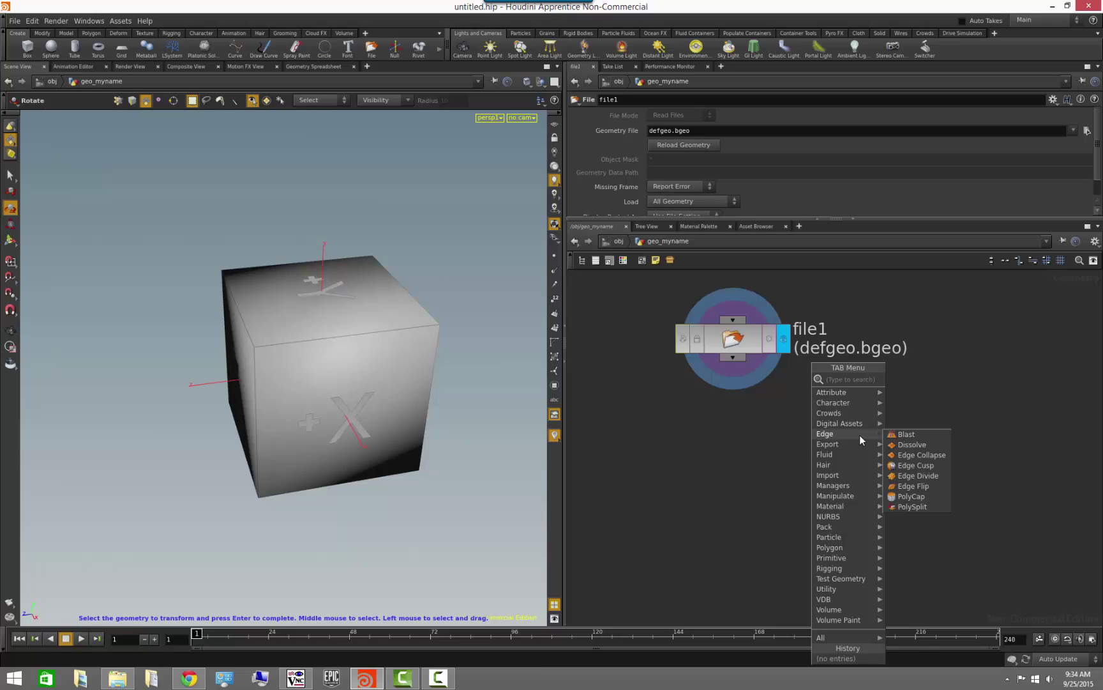
mouse_move(859, 463)
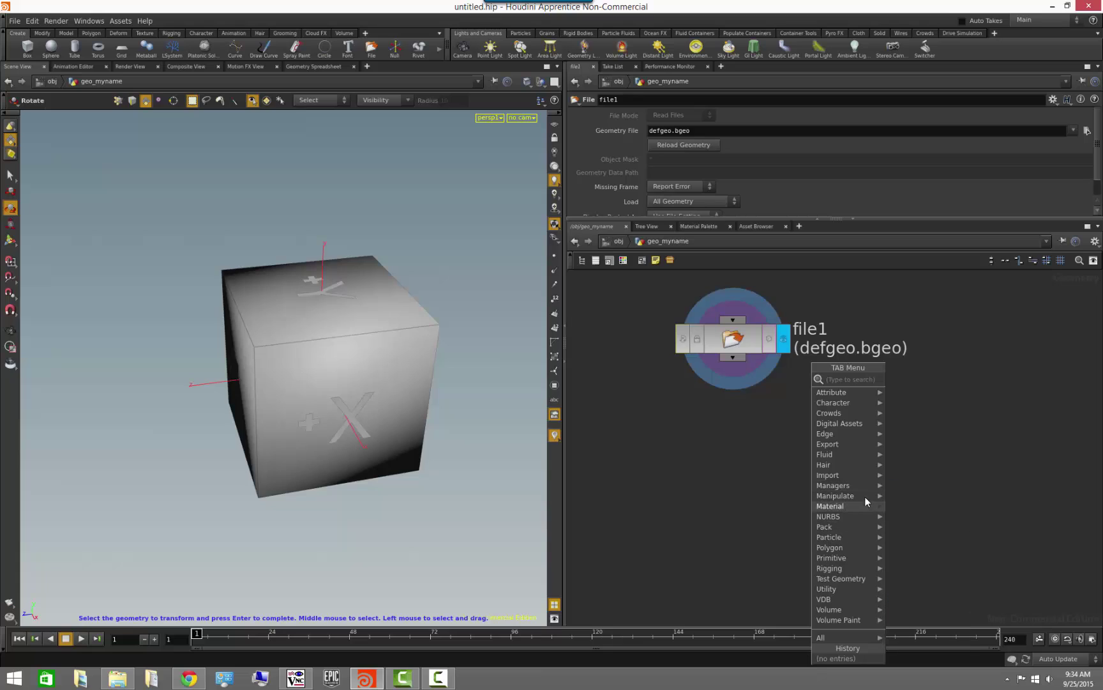
mouse_move(861, 520)
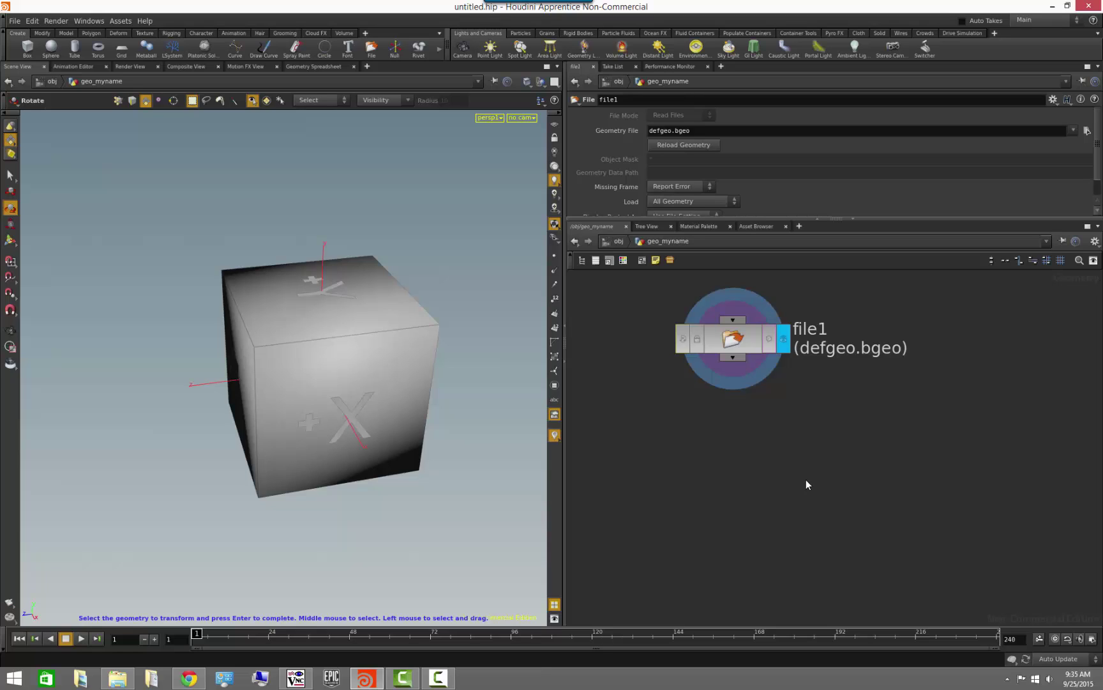
Go up to /obj with U and browse the object-level Tab menu categories.
key("u")
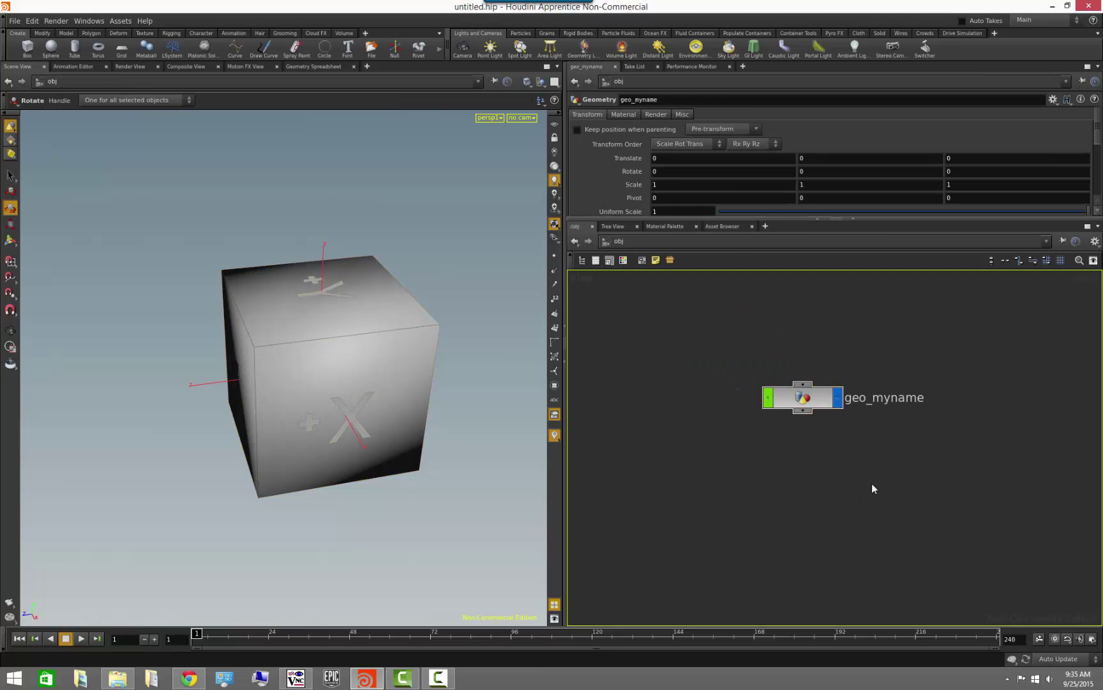
key("Tab")
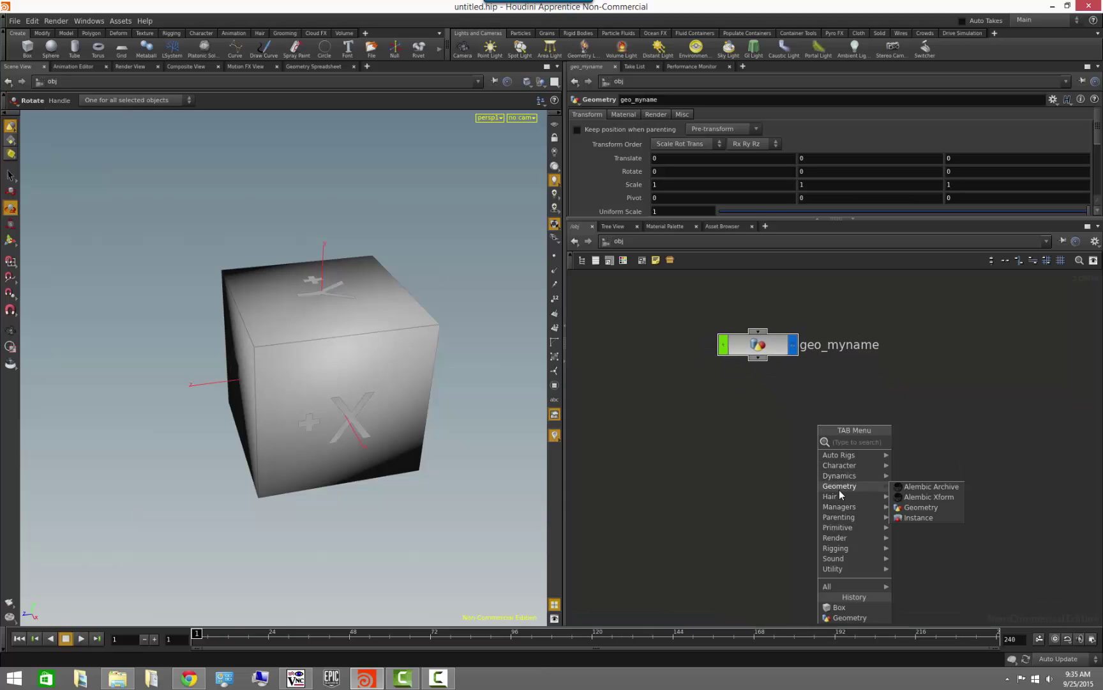
mouse_move(831, 508)
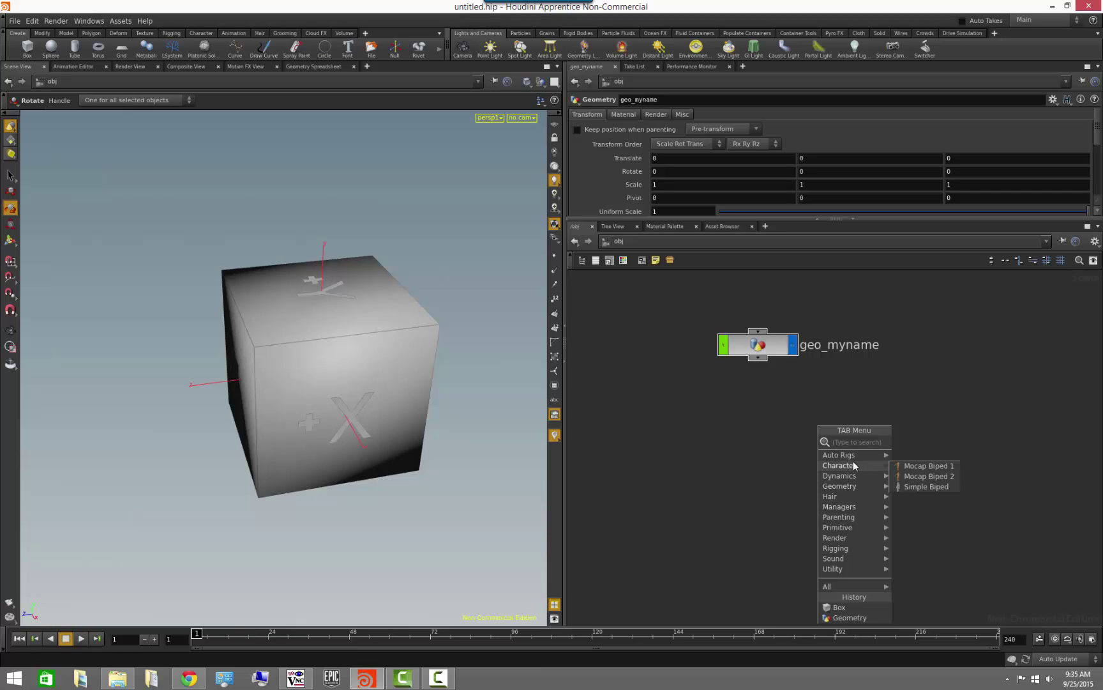
mouse_move(858, 551)
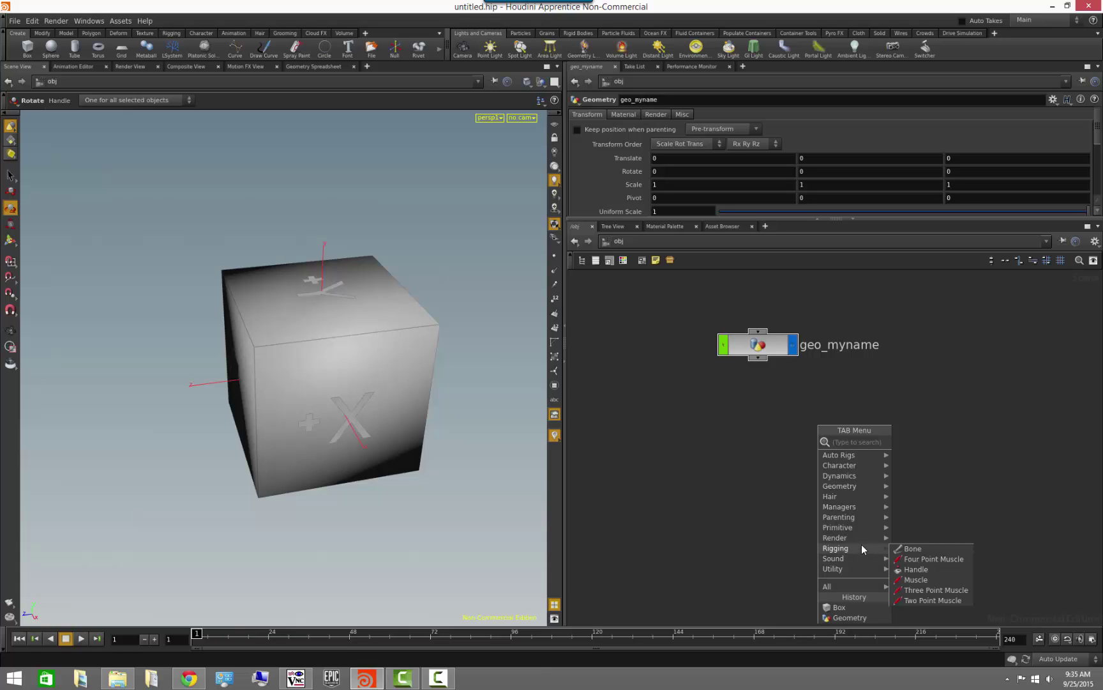
Inside geo_myname, add a Clip node clip1 wired from file1's output.
double_click(766, 345)
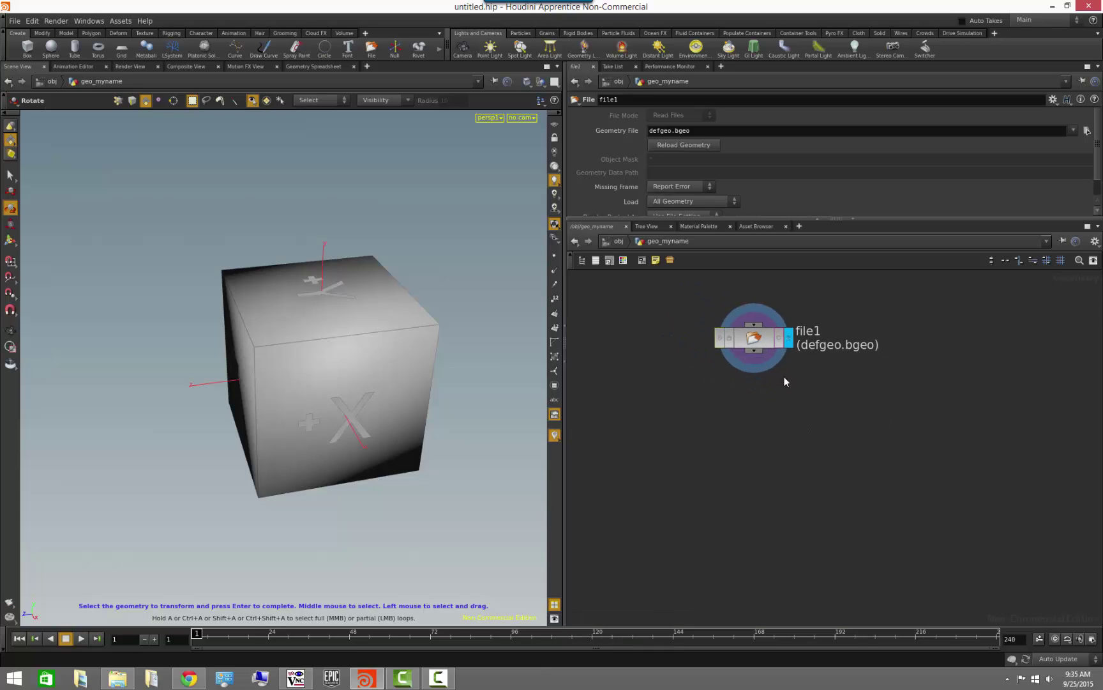
left_click_drag(764, 359, 816, 406)
left_click_drag(853, 464, 930, 440)
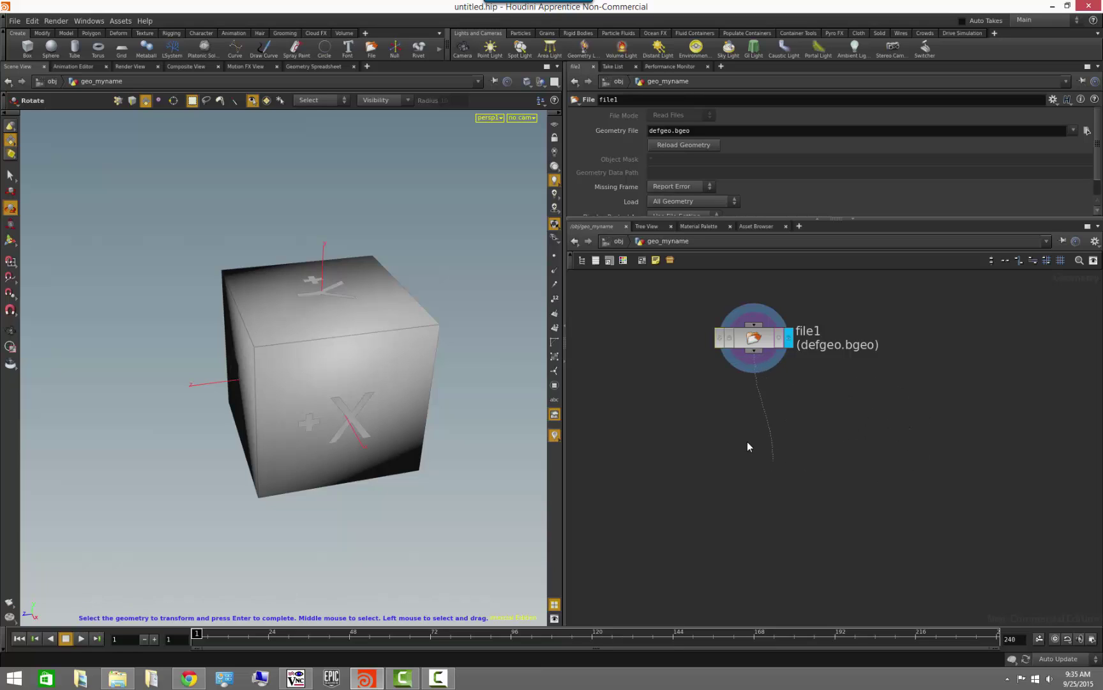
left_click_drag(875, 411, 796, 465)
left_click_drag(808, 411, 834, 433)
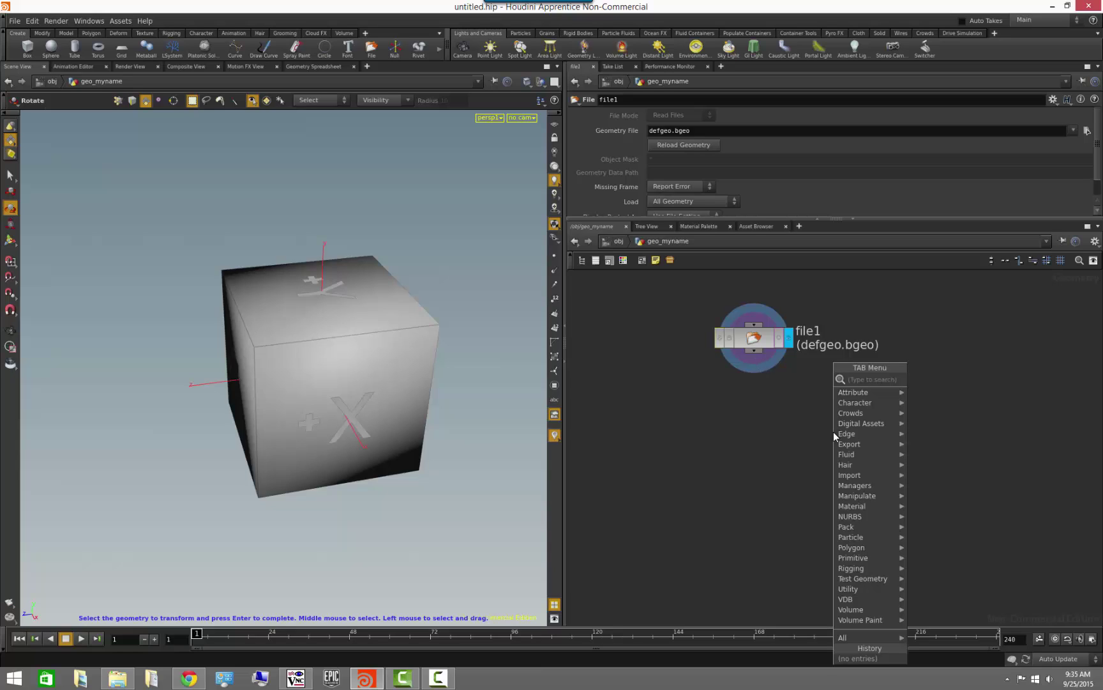
type("clip")
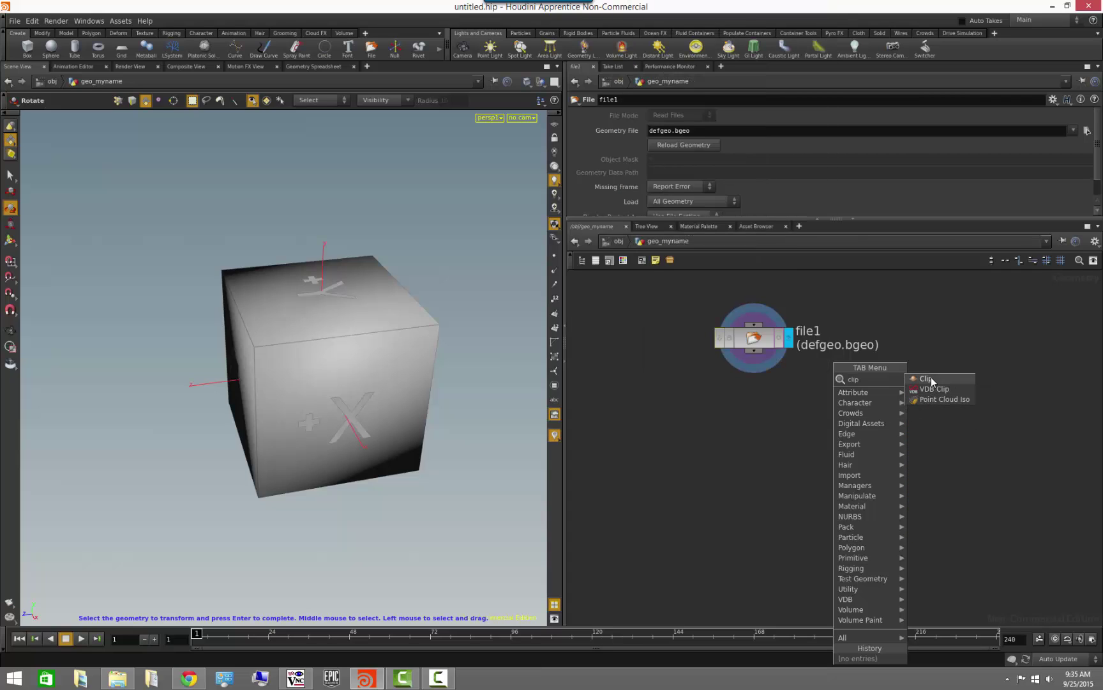
left_click(931, 379)
left_click(812, 436)
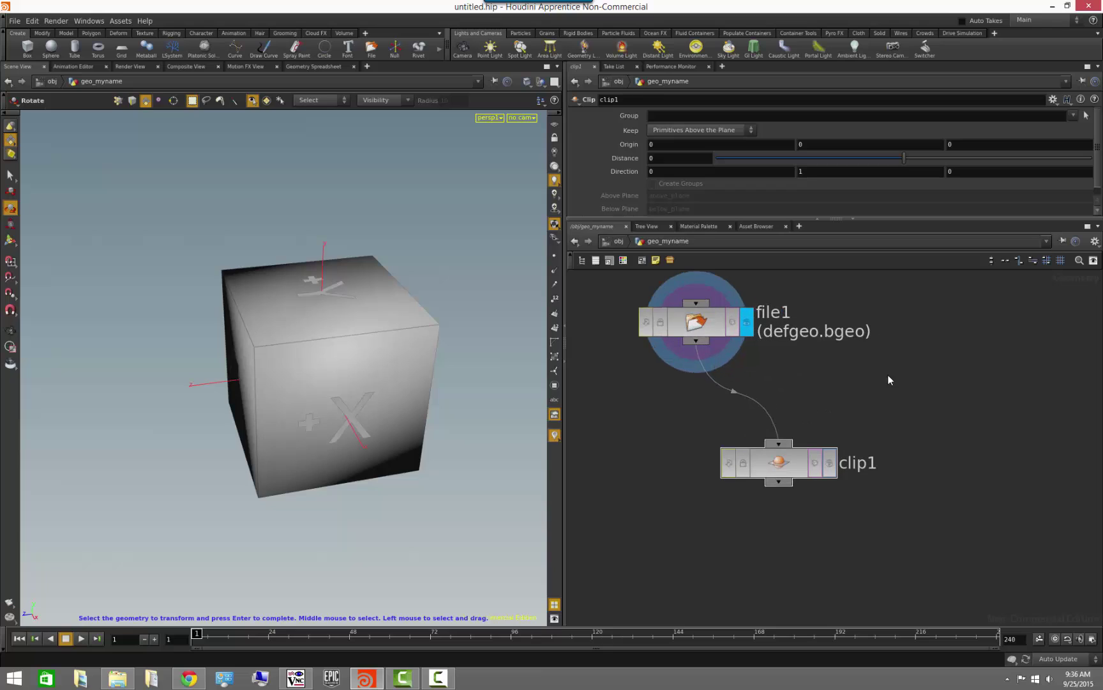
scroll(881, 409, "up", 2)
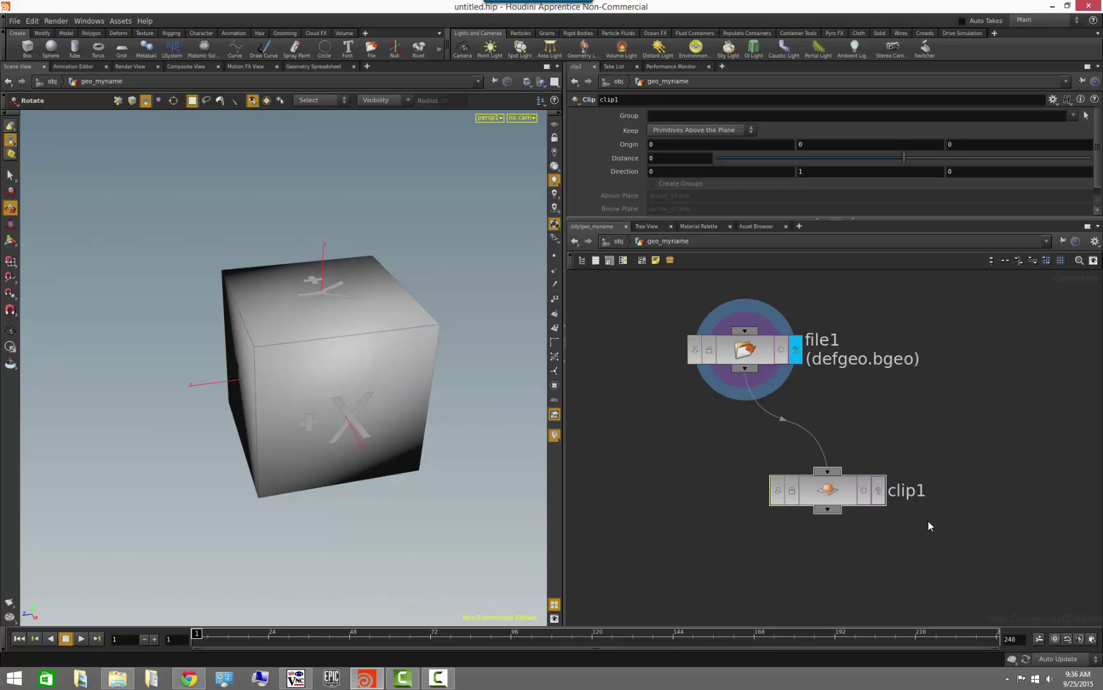
scroll(913, 408, "up", 4)
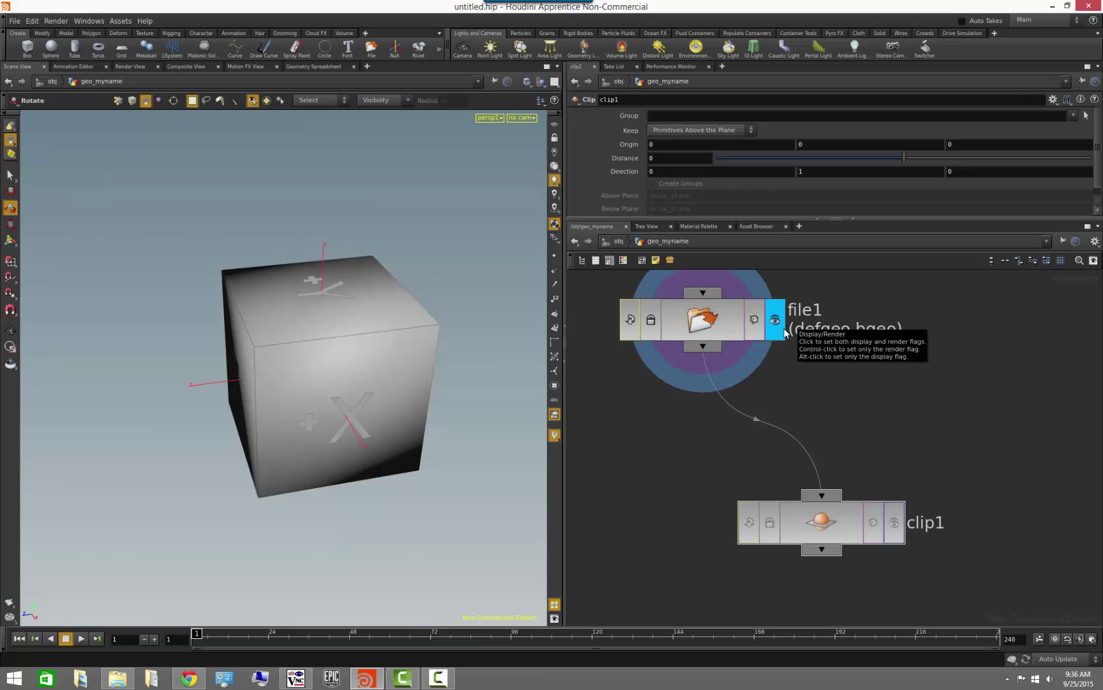
Make clip1 the displayed node and turn on point display to inspect the clipped cube.
left_click(894, 523)
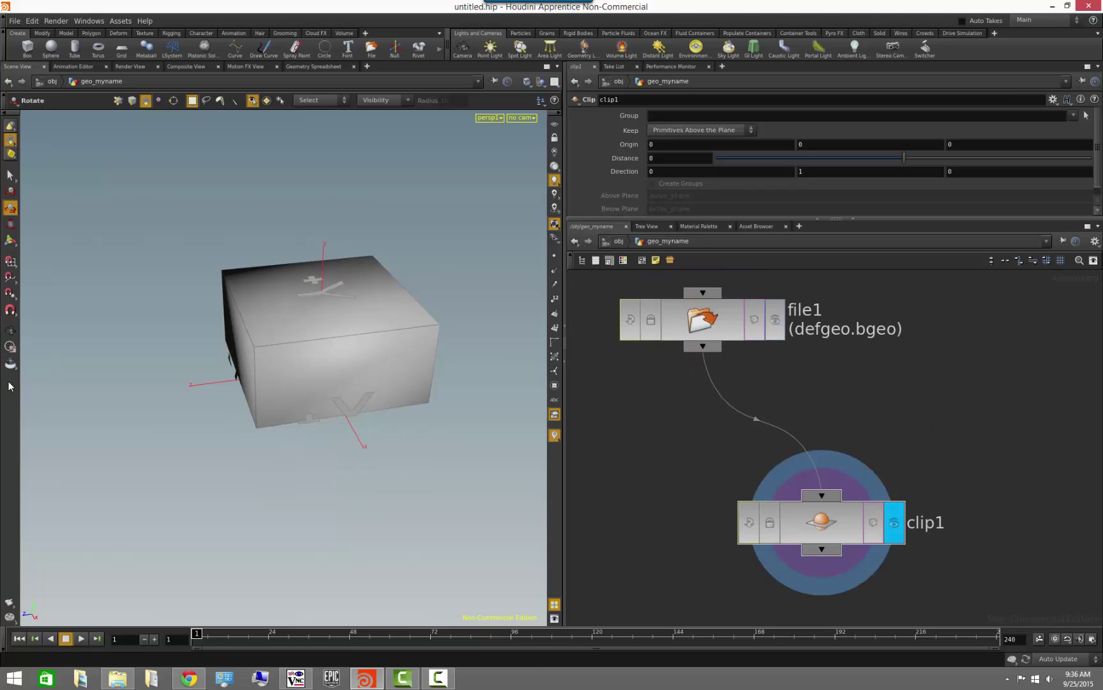
key("Escape")
left_click_drag(405, 486, 382, 446)
left_click(554, 255)
mouse_move(261, 441)
left_mouse_down()
mouse_move(300, 442)
mouse_move(273, 428)
left_mouse_up()
left_click_drag(425, 412, 441, 458)
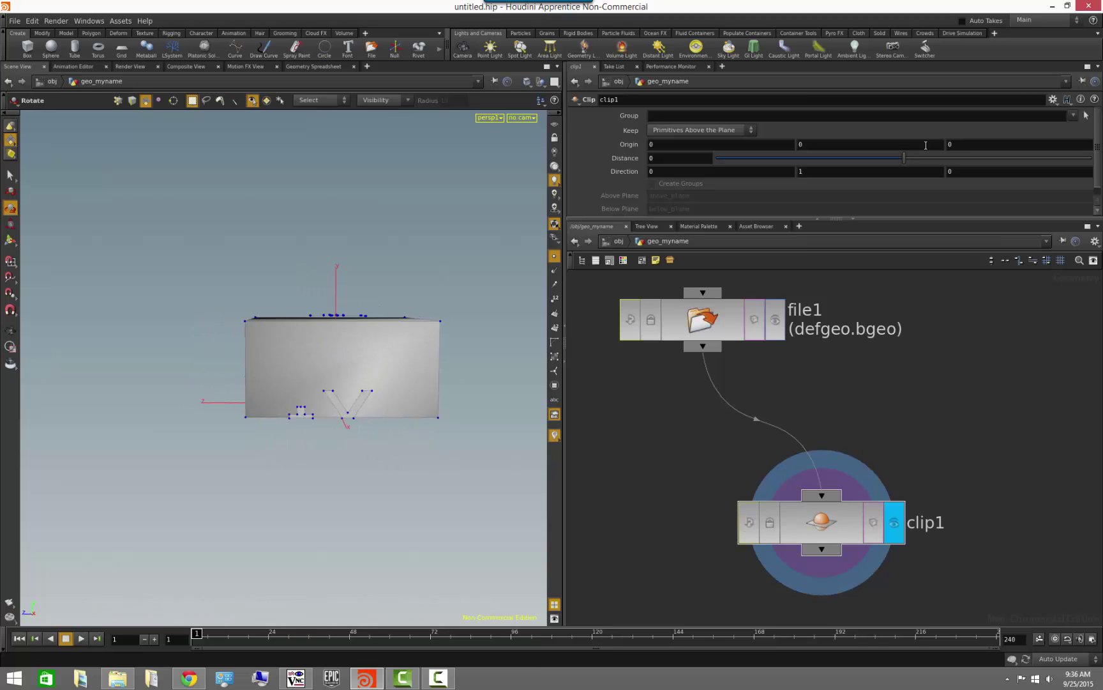
Set clip1's Distance to -0.1 and view the trimmed cube from an angle.
mouse_move(905, 156)
left_mouse_down()
mouse_move(922, 156)
mouse_move(894, 161)
mouse_move(914, 153)
mouse_move(892, 157)
mouse_move(912, 153)
mouse_move(899, 154)
left_mouse_up()
left_click_drag(242, 455, 345, 476, "alt")
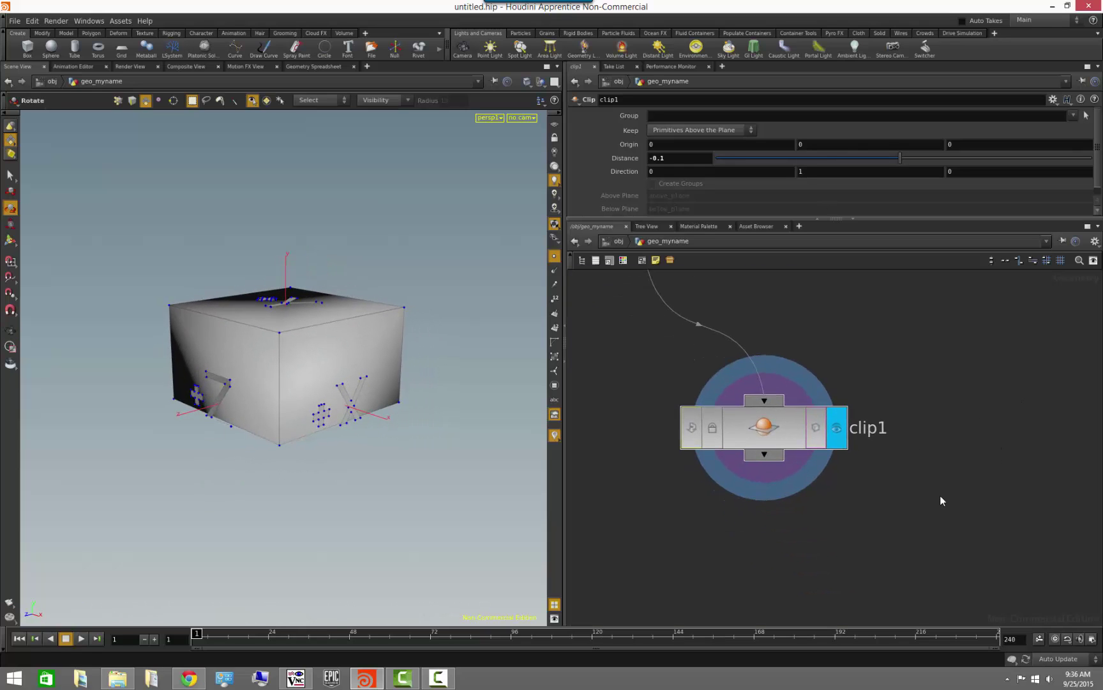
scroll(824, 498, "down", 2)
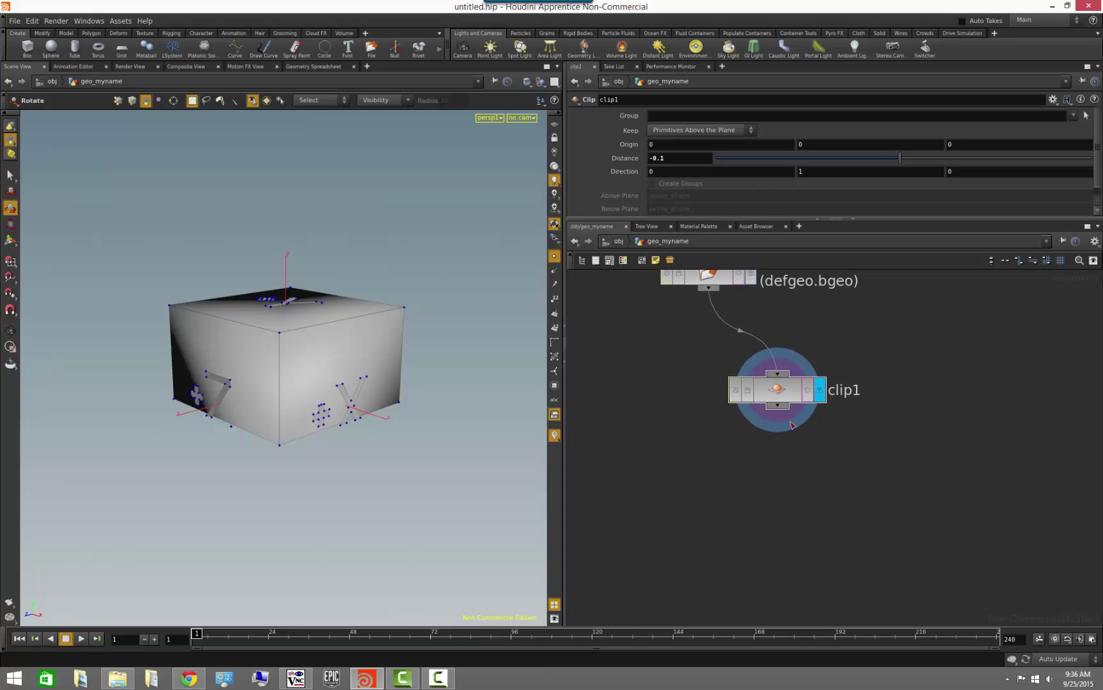
Create a Divide node from the 'div' search and wire it as divide1 beneath clip1.
key("Tab")
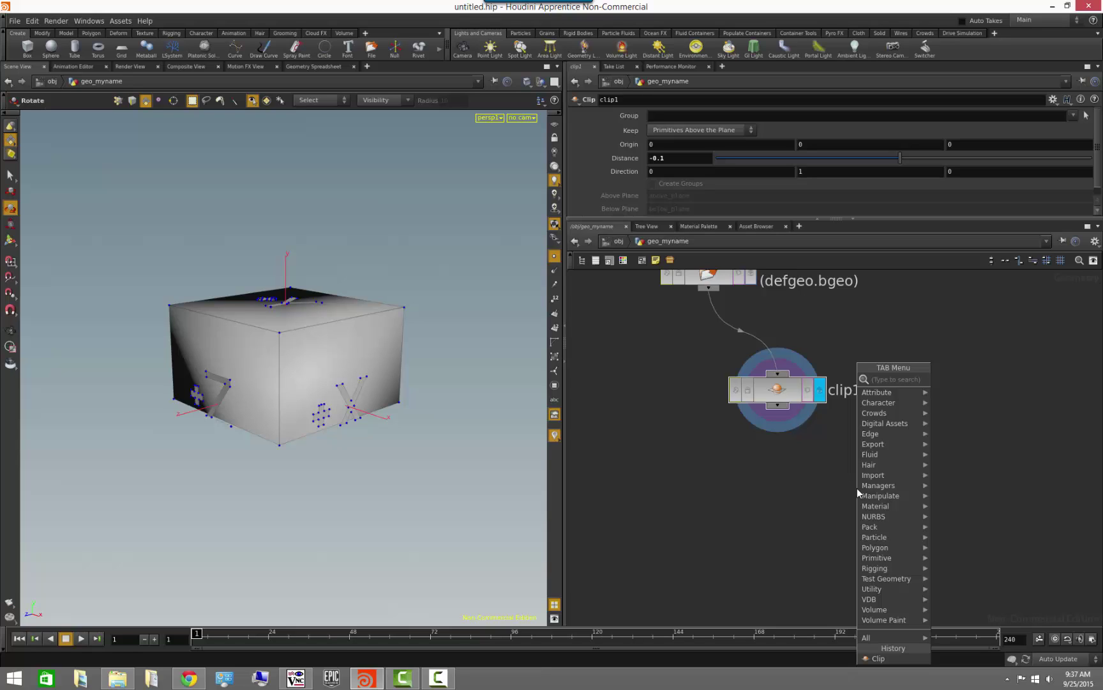
type("div")
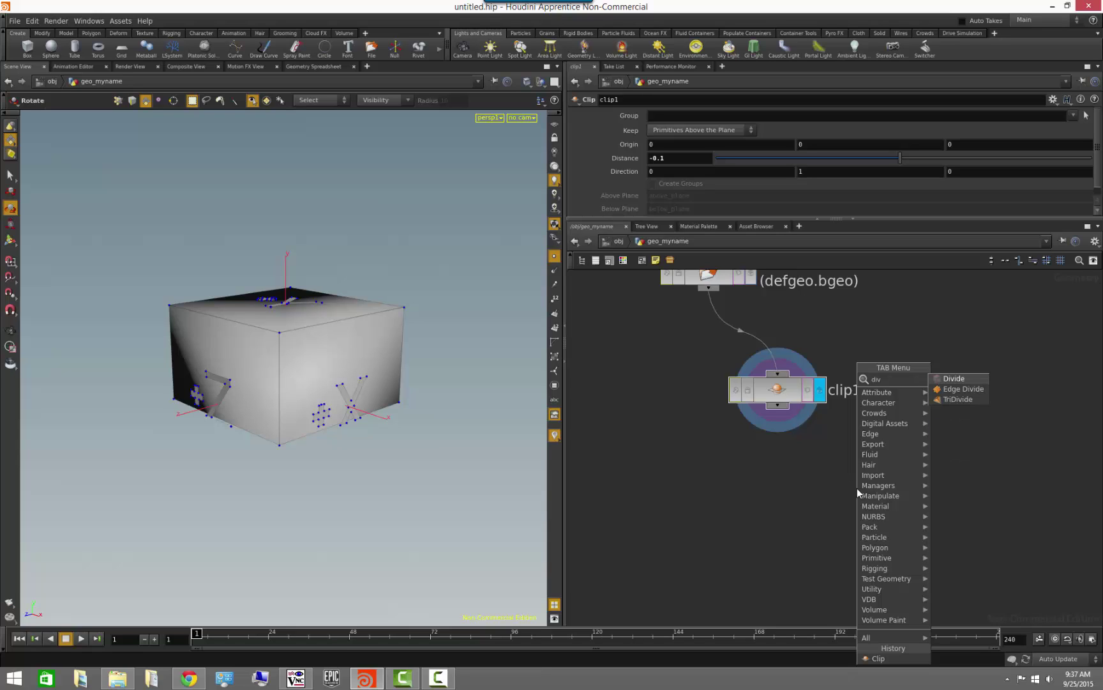
left_click(960, 380)
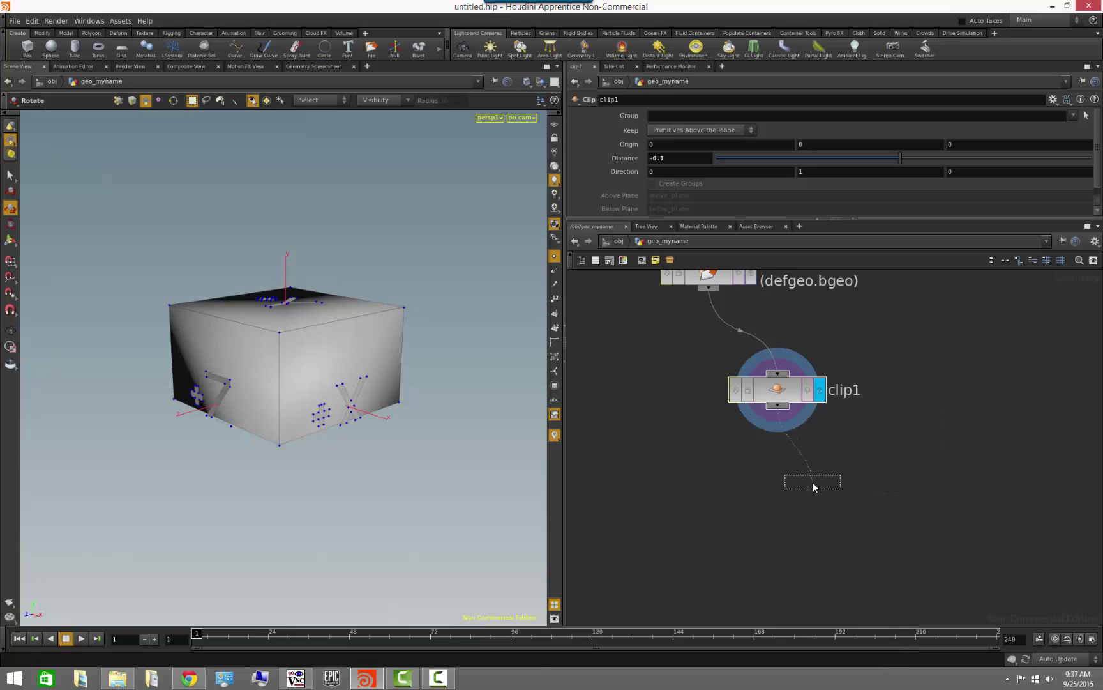
left_click(813, 482)
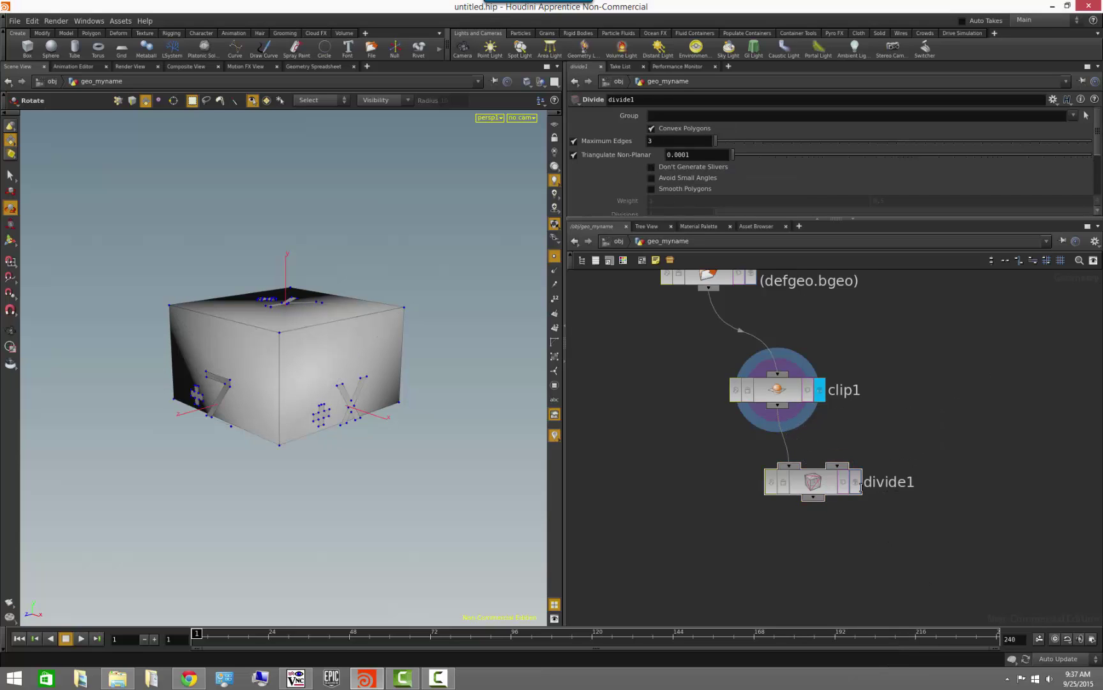
Make divide1 the displayed node and tumble to inspect the divided faces.
scroll(860, 489, "up", 3)
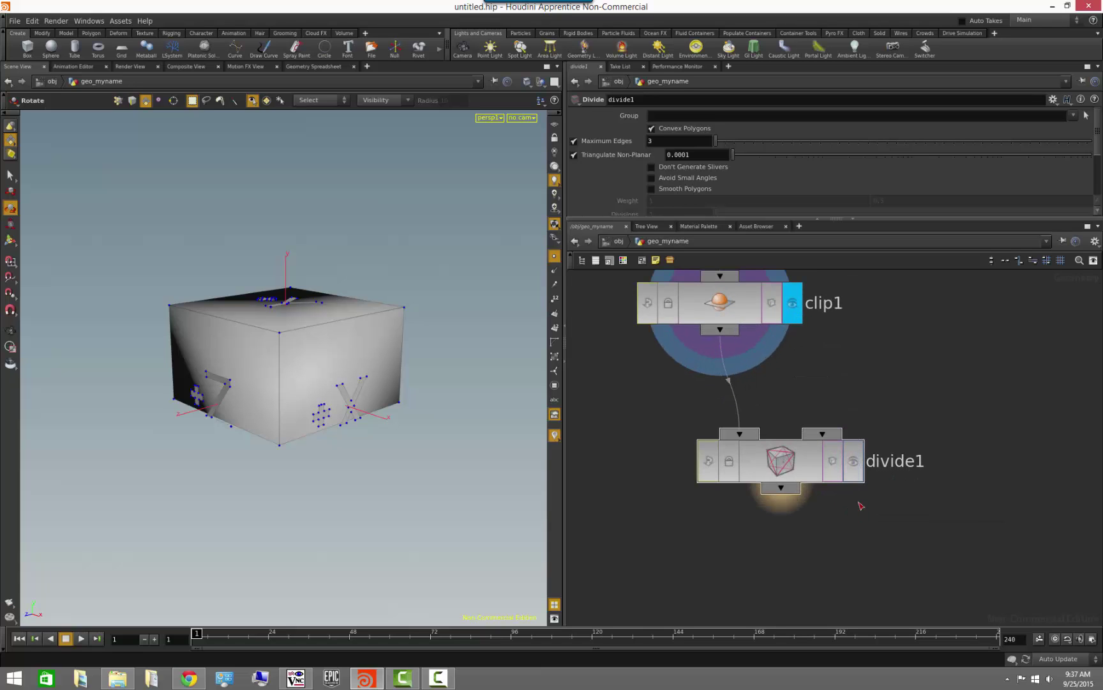
left_click(855, 470)
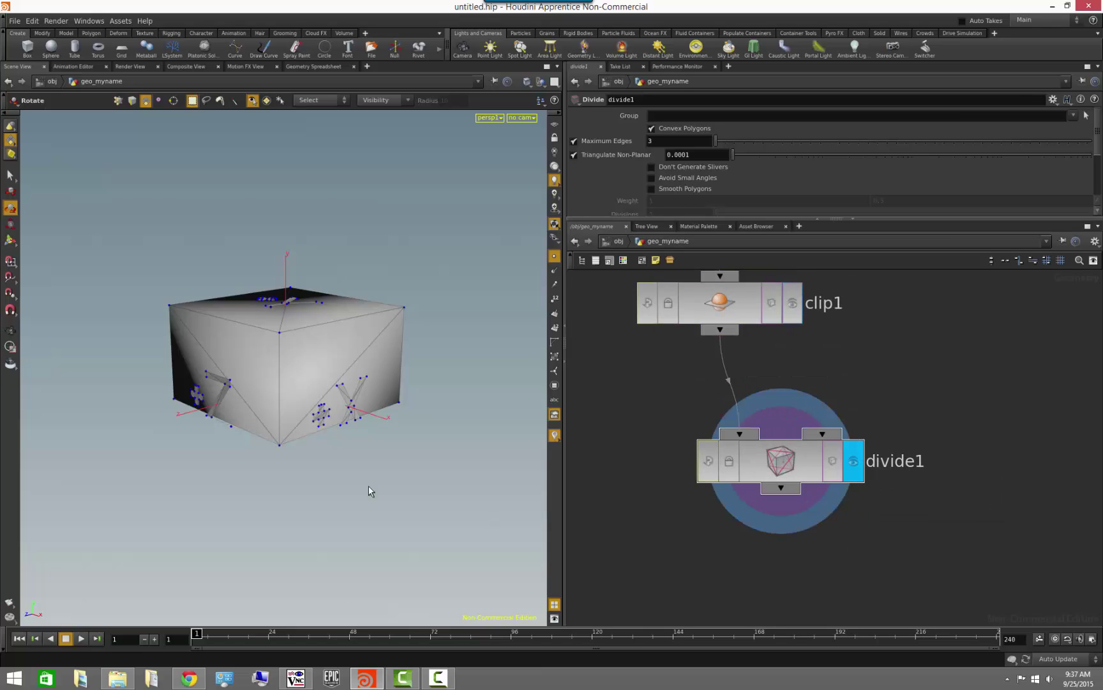
key("Escape")
mouse_move(207, 401)
left_mouse_down()
mouse_move(263, 456)
mouse_move(290, 505)
mouse_move(202, 495)
mouse_move(117, 440)
mouse_move(89, 399)
mouse_move(165, 424)
mouse_move(220, 418)
left_mouse_up()
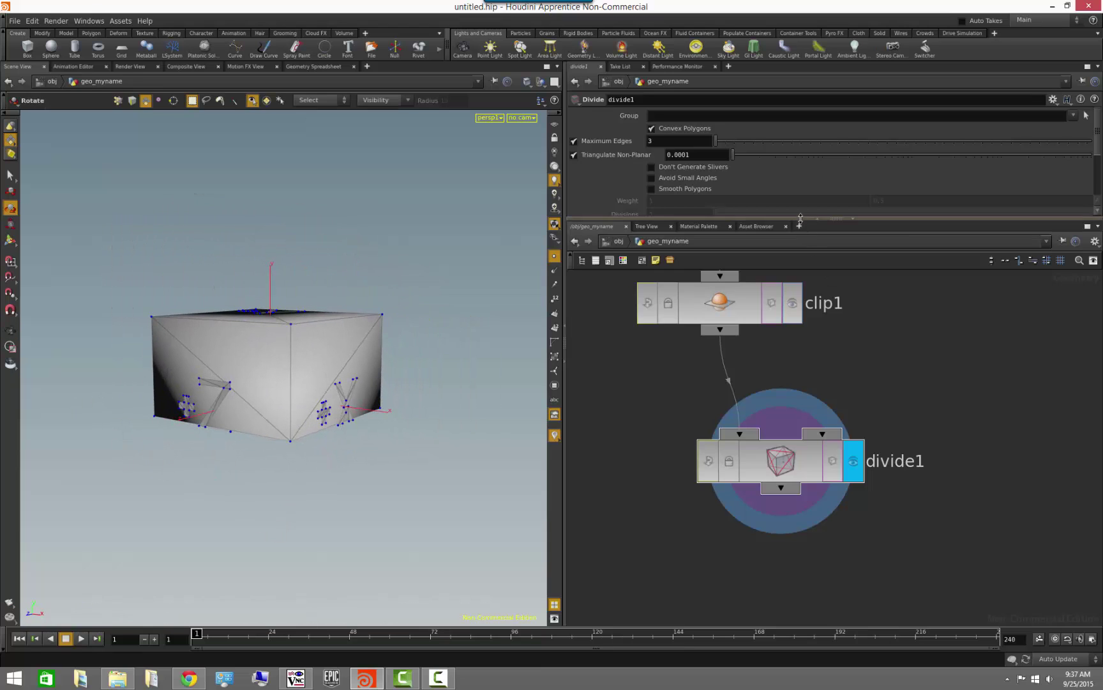
Turn on Bricker Polygons, turn off Convex Polygons, and set brick Size to 0.1.
left_click_drag(802, 219, 799, 327)
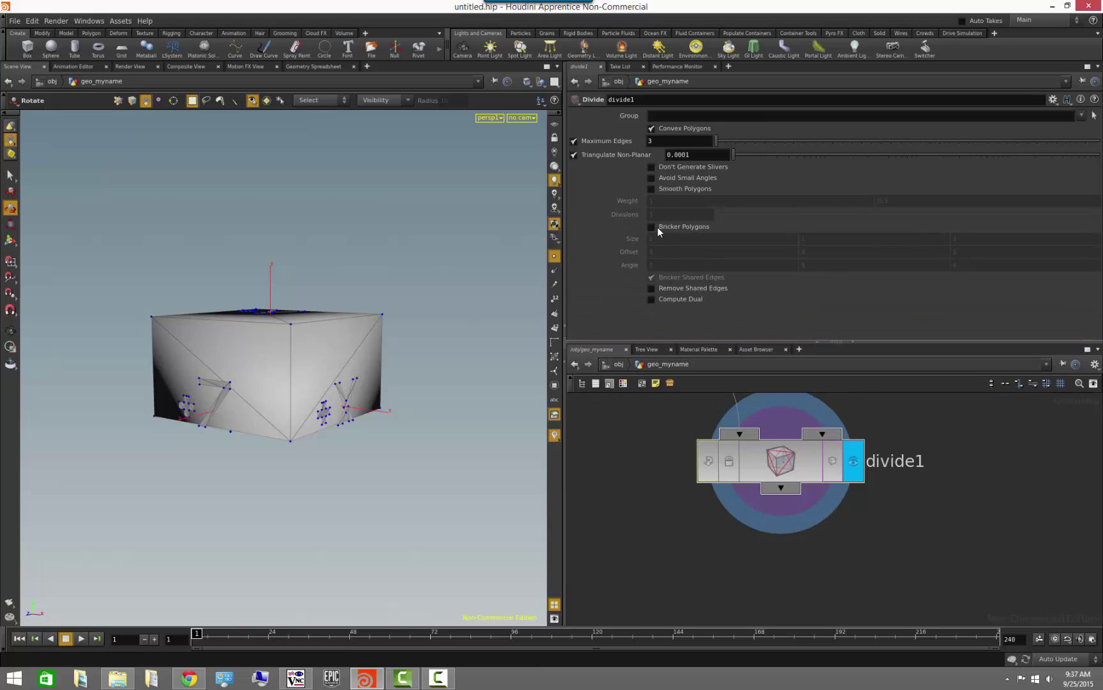
left_click(652, 227)
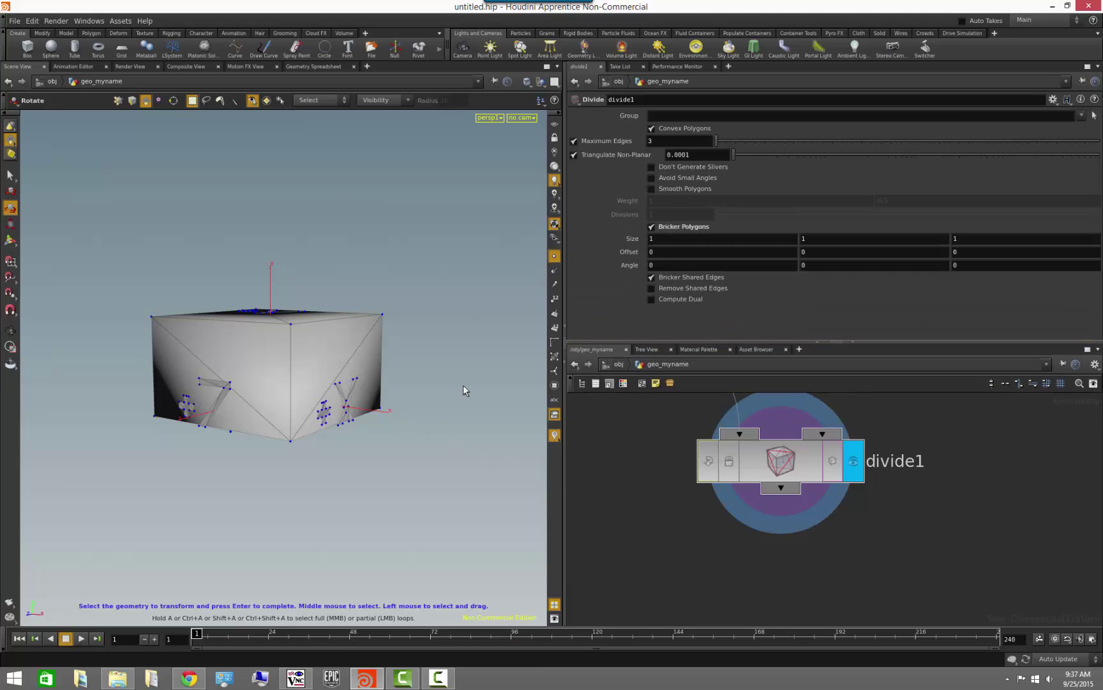
left_click_drag(413, 383, 370, 339, "alt")
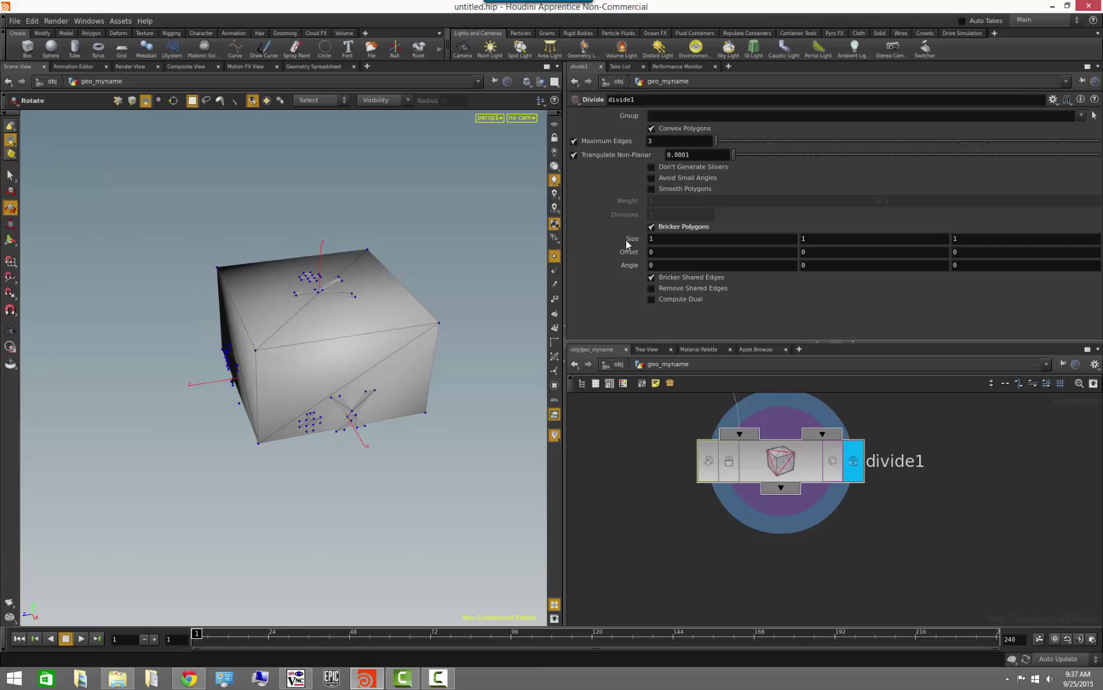
left_click(652, 128)
middle_click_drag(633, 242, 575, 238)
left_click_drag(265, 266, 460, 394, "alt")
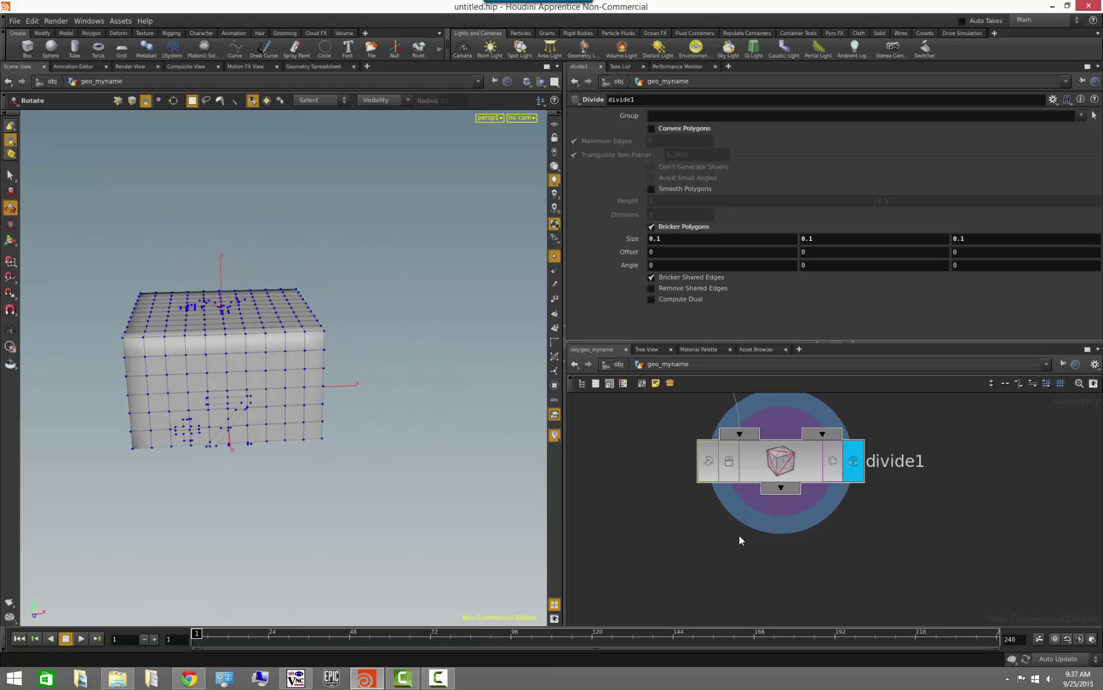
scroll(743, 527, "down", 2)
key("h")
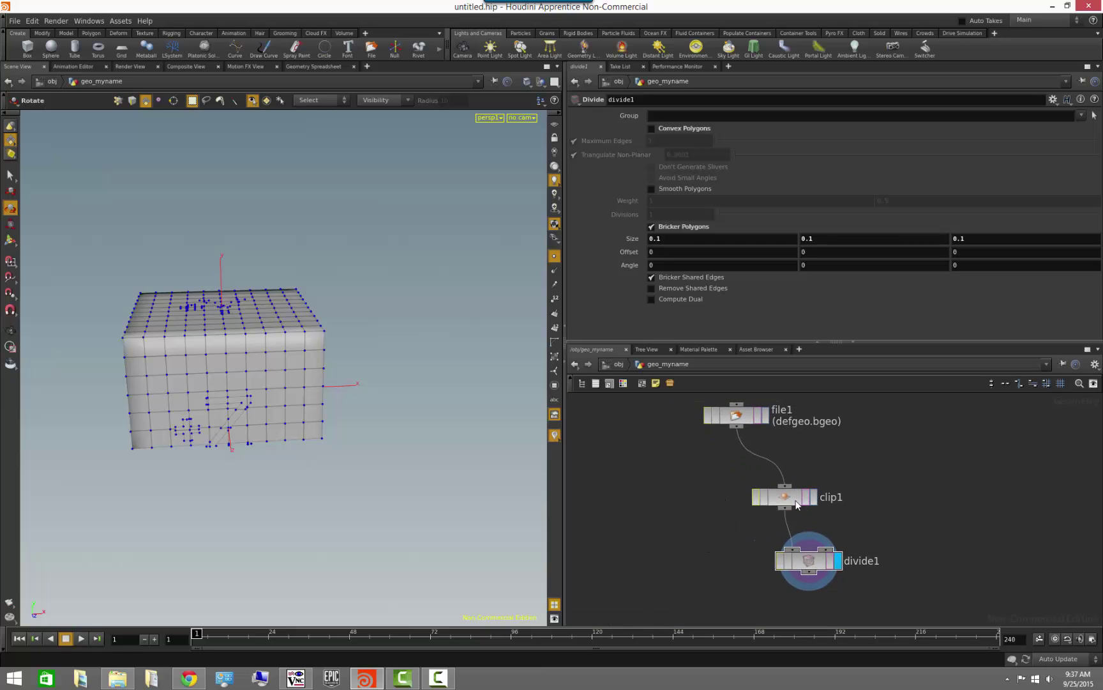
Give clip1 Direction Z 1 (0, 1, 1) and Distance 0.11 to slice the bricked cube diagonally.
left_click_drag(759, 497, 731, 480)
left_click(758, 482)
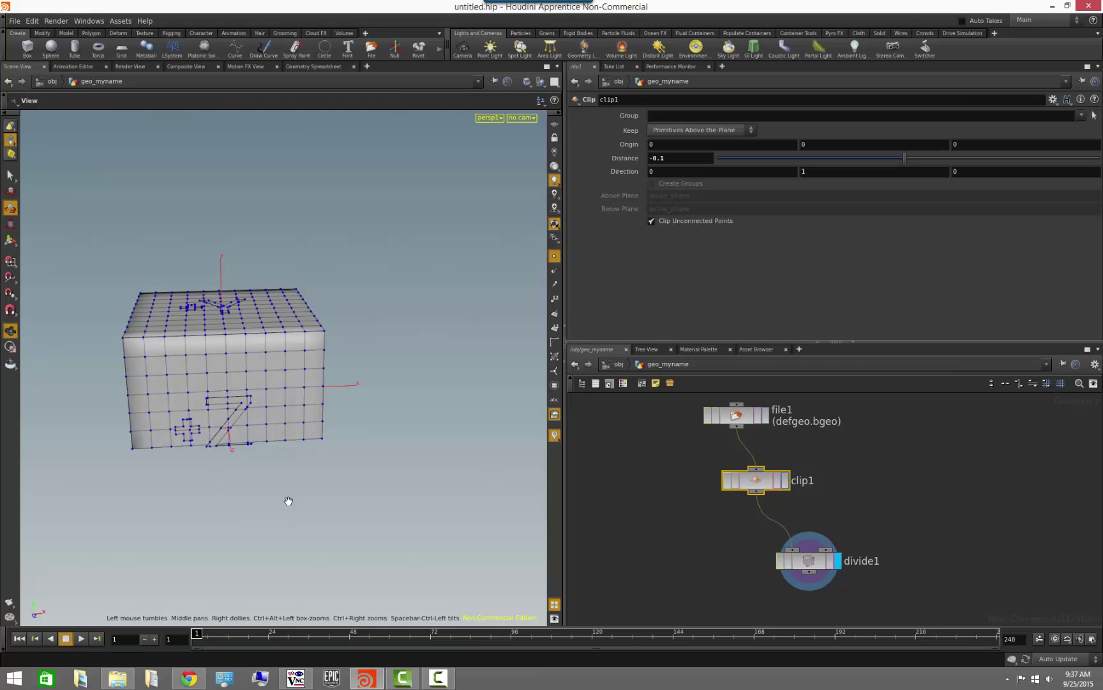
left_click_drag(288, 503, 391, 514, "alt")
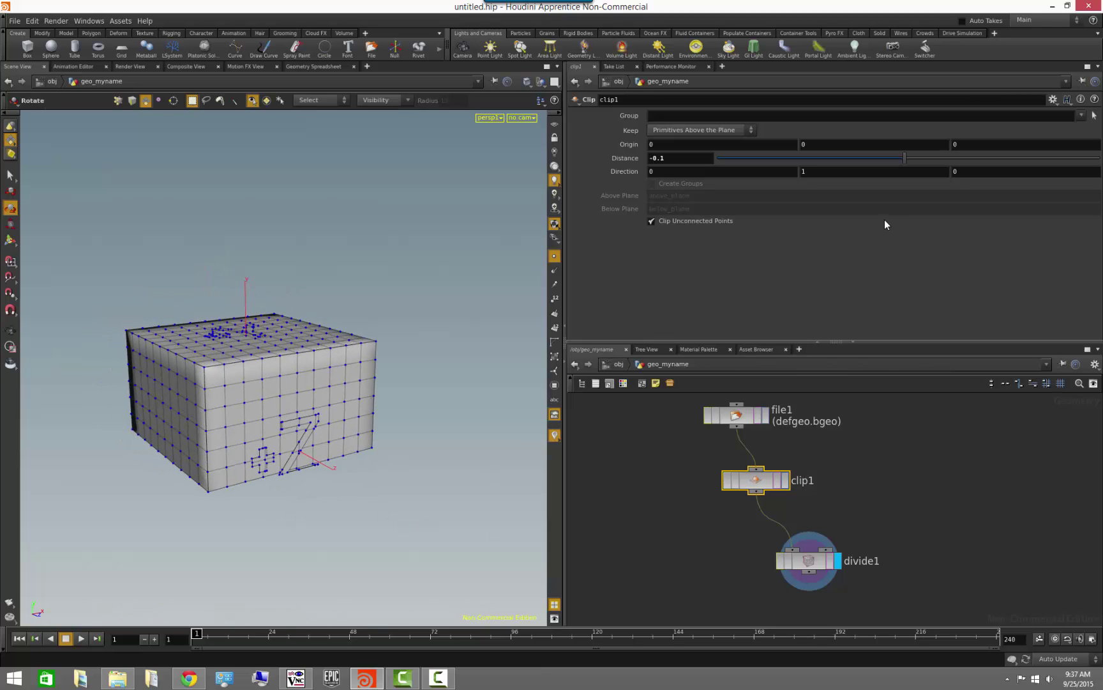
left_click_drag(904, 164, 876, 156)
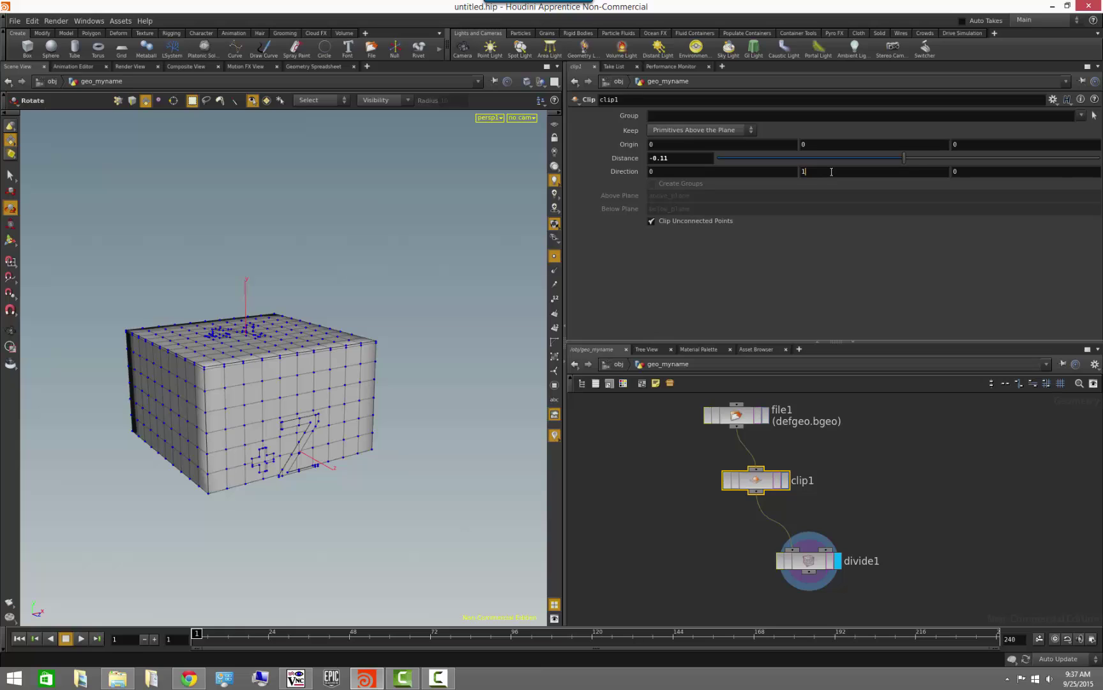
left_click(1055, 170)
type("1")
key("Return")
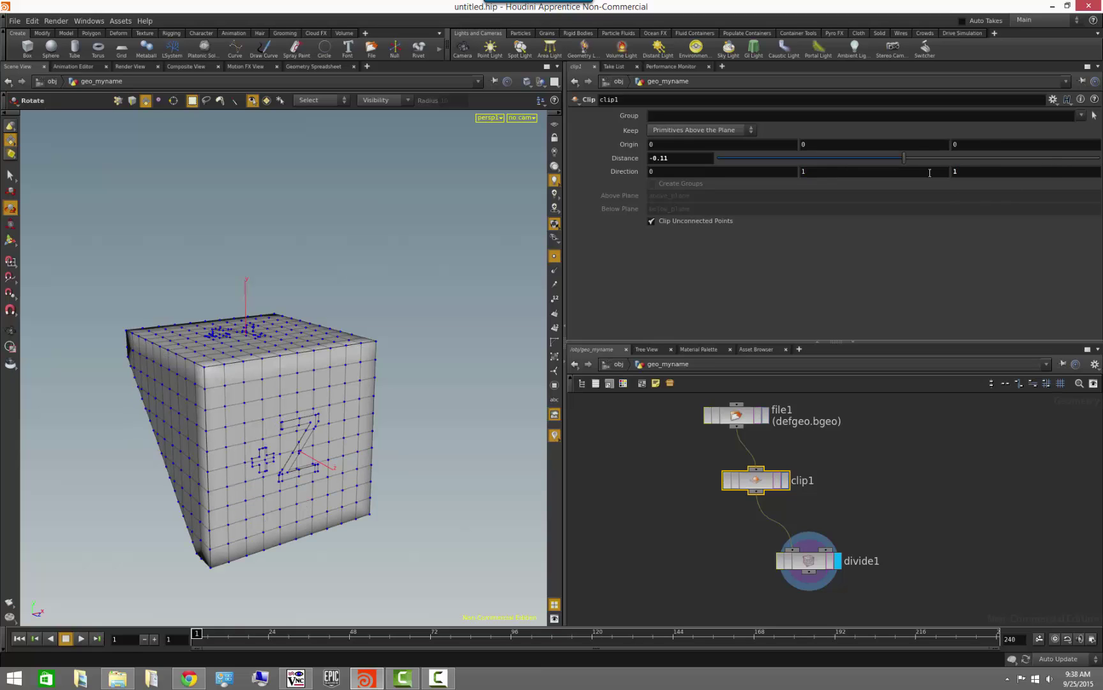
mouse_move(910, 159)
left_mouse_down()
mouse_move(931, 160)
mouse_move(912, 163)
left_mouse_up()
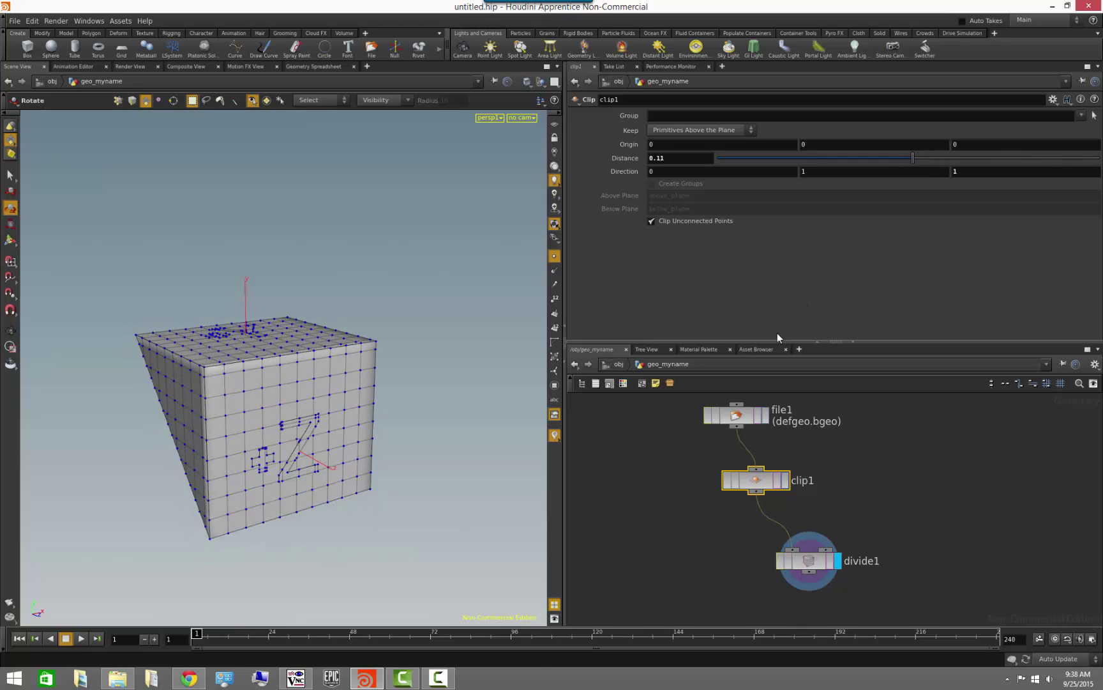
left_click(881, 478)
middle_click_drag(859, 471, 887, 464)
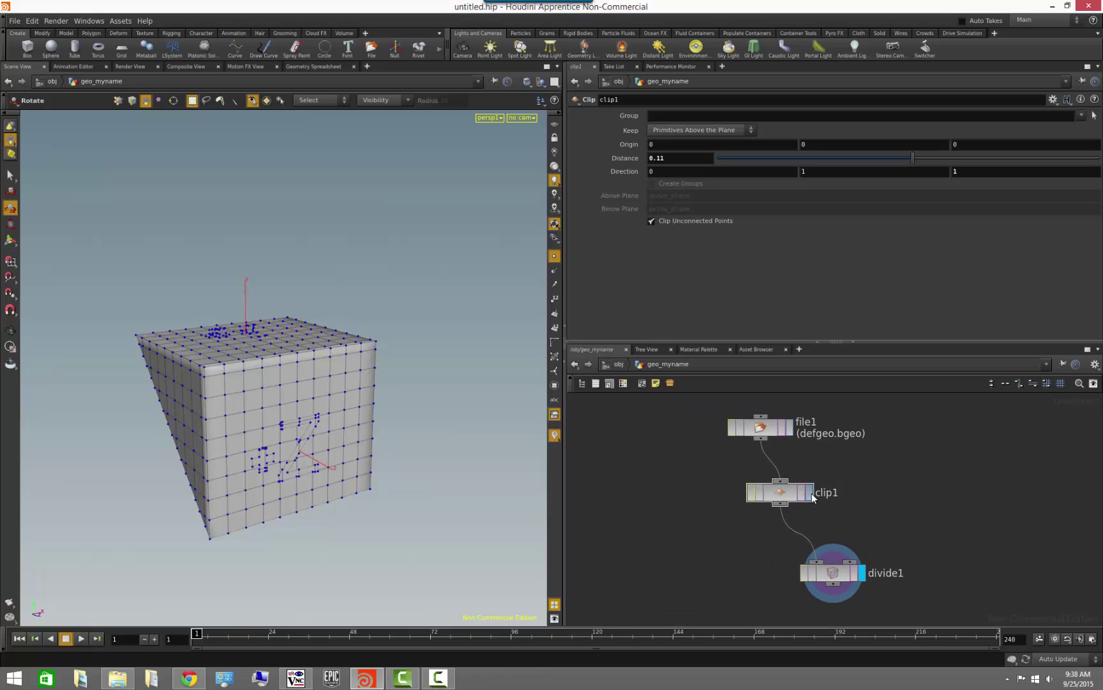
Compare file1's and clip1's outputs, then make divide1 the displayed node again.
left_click(810, 492)
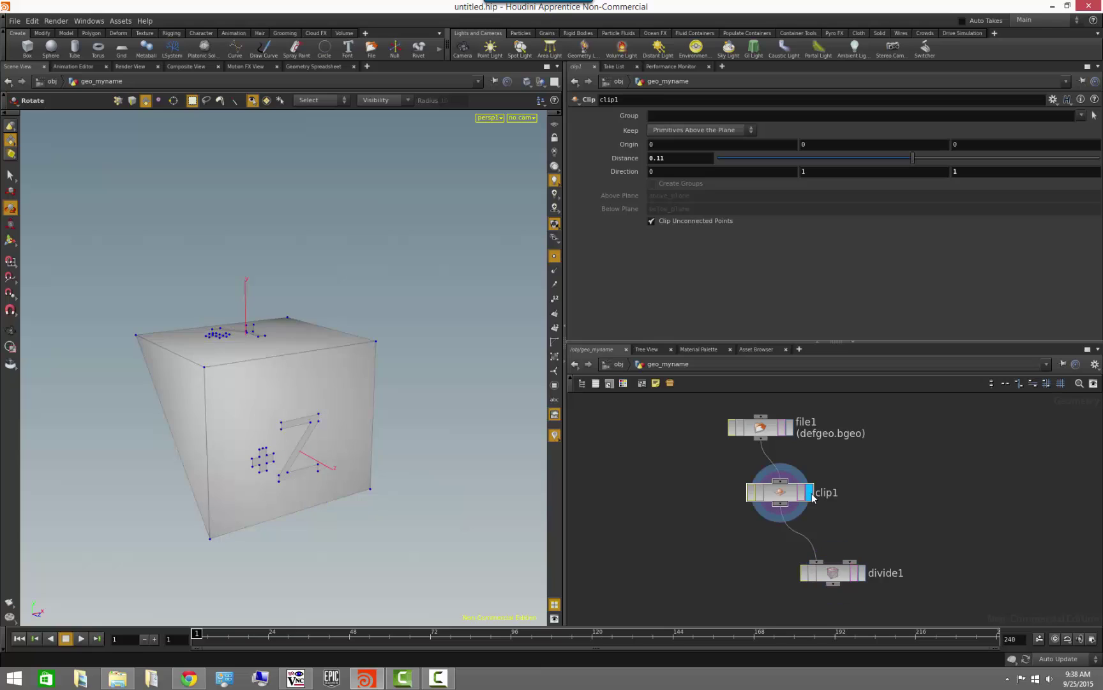
left_click(790, 427)
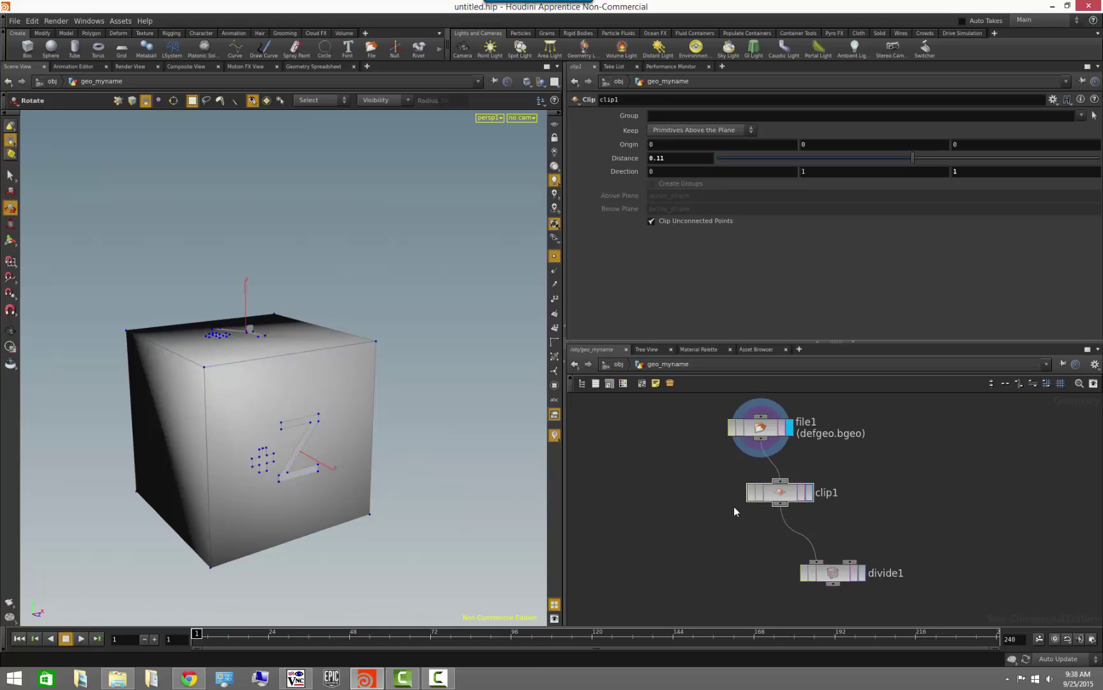
left_click(808, 495)
left_click(862, 573)
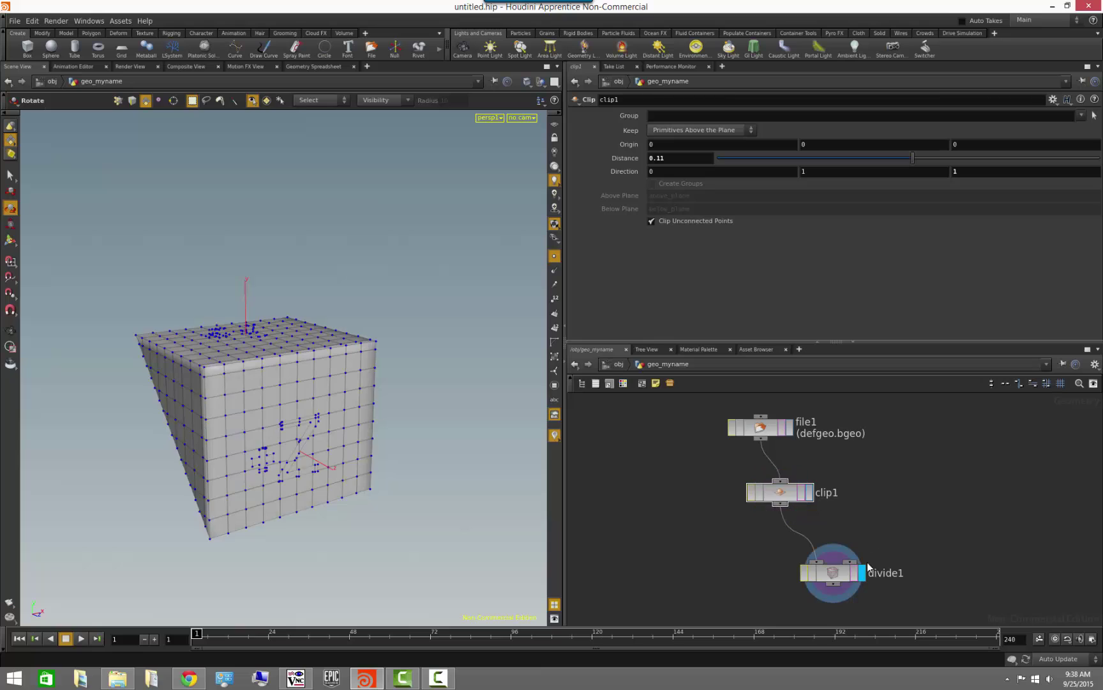
scroll(867, 514, "up", 4)
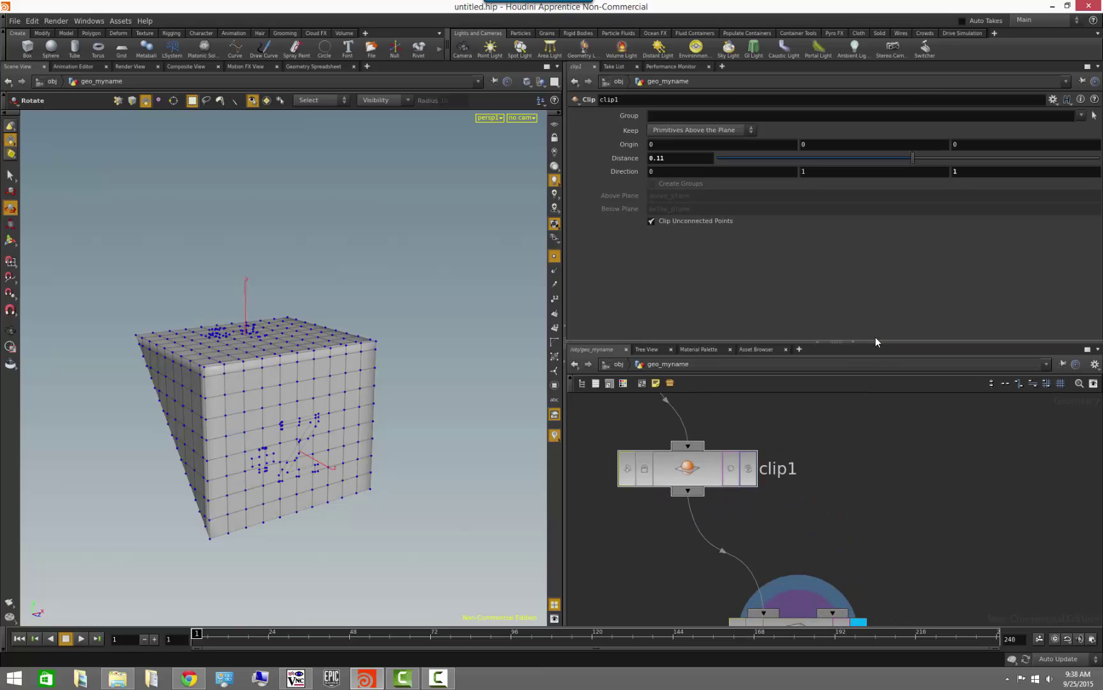
Enlarge the network pane, toggle clip1's template flag, and drag a wire from clip1's output.
left_click_drag(876, 341, 877, 225)
middle_click_drag(891, 414, 929, 382)
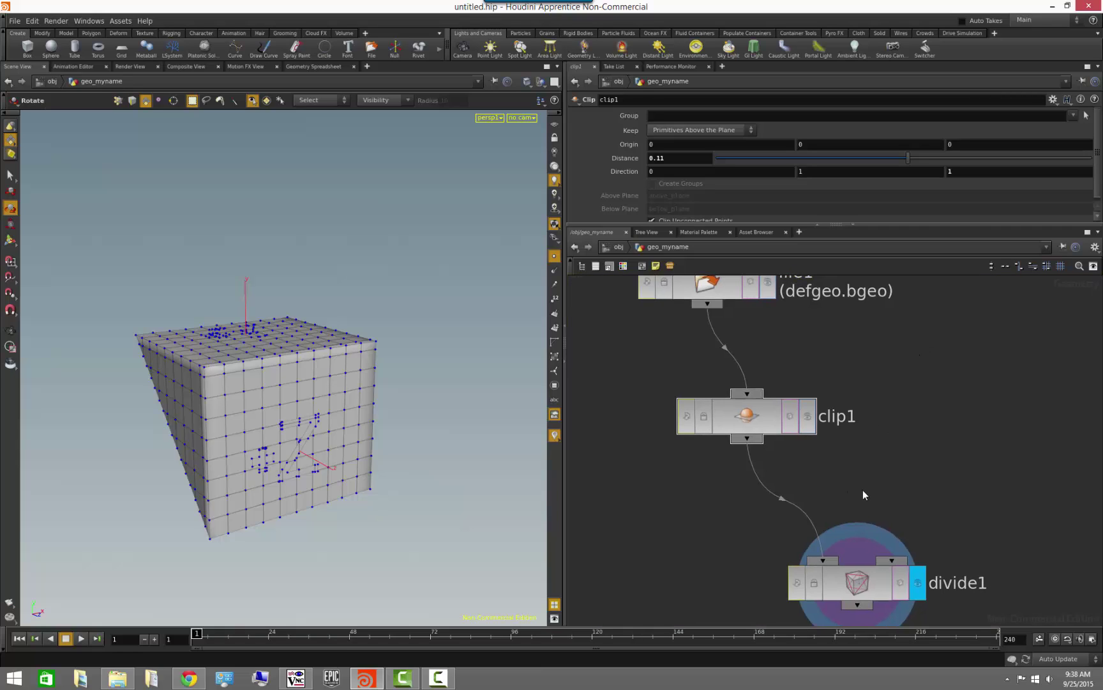
left_click(792, 422)
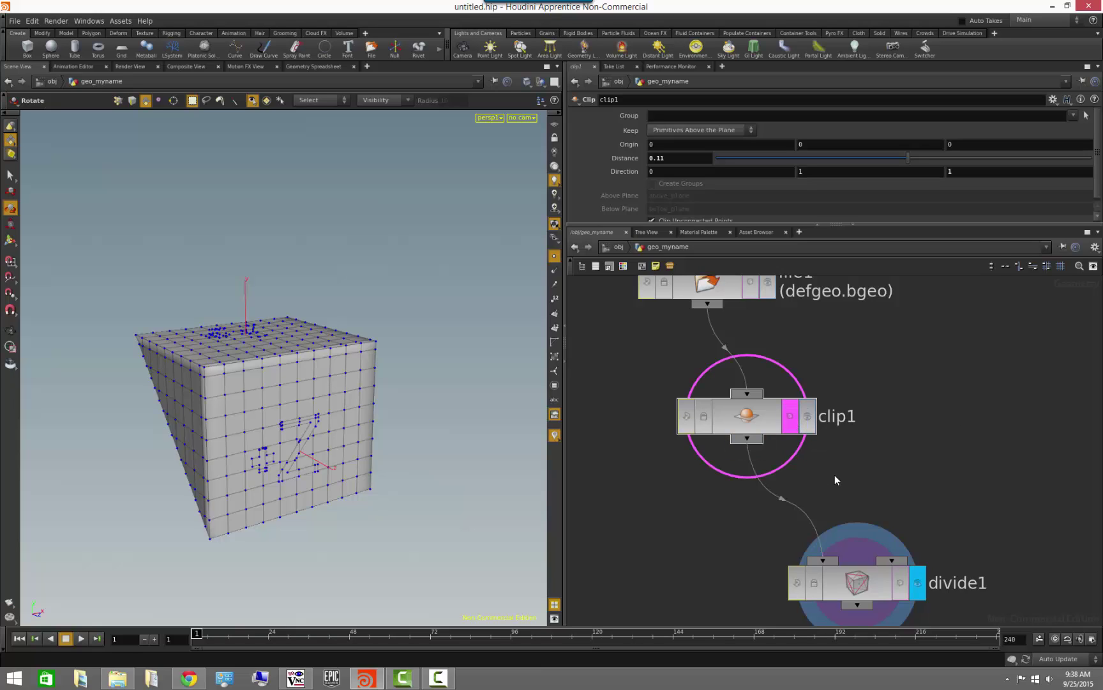
left_click(790, 414)
middle_click_drag(888, 475, 797, 459)
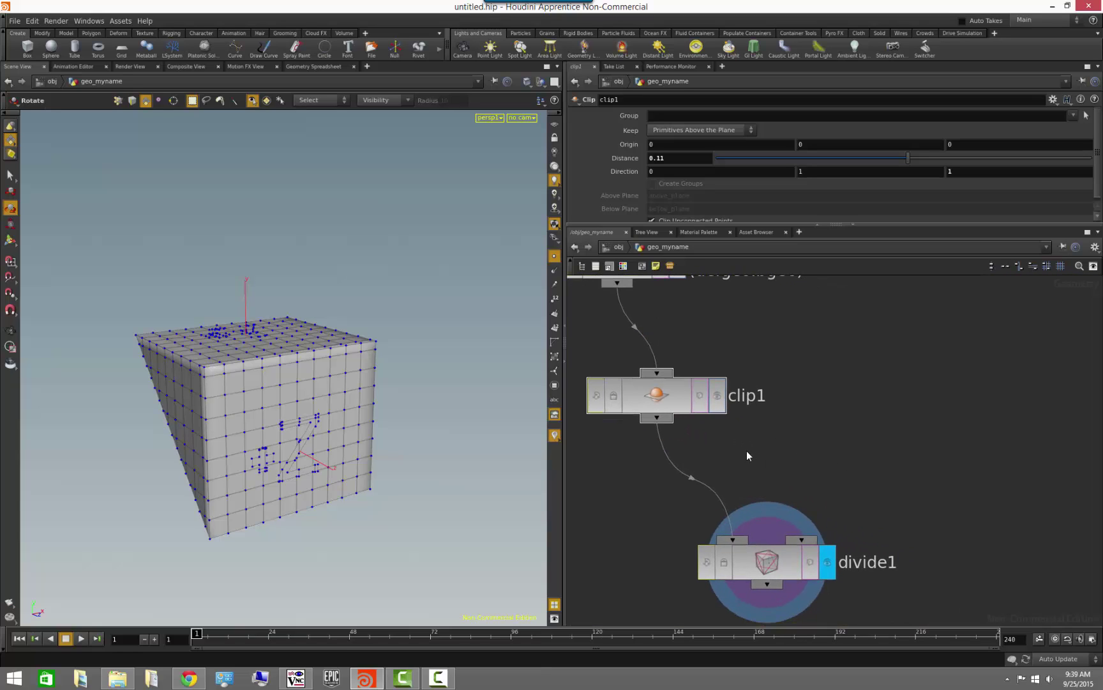
left_click_drag(657, 419, 951, 439)
Add a Transform node, xform1, fed by clip1 and make it the displayed node.
left_click(657, 418)
key("Tab")
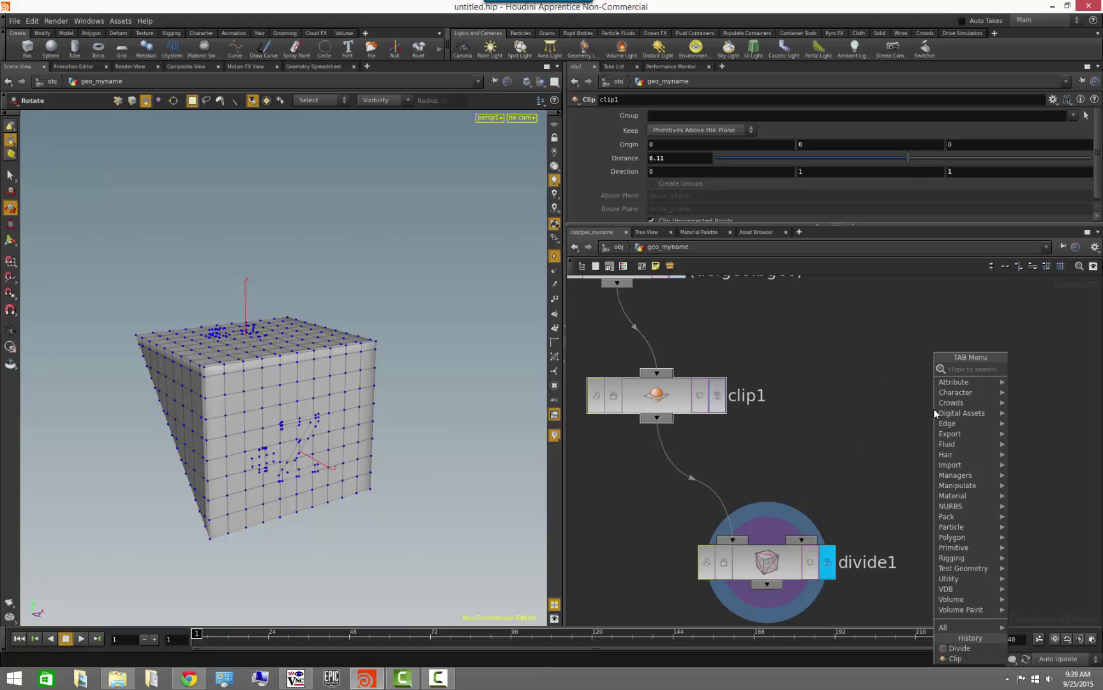
type("trans")
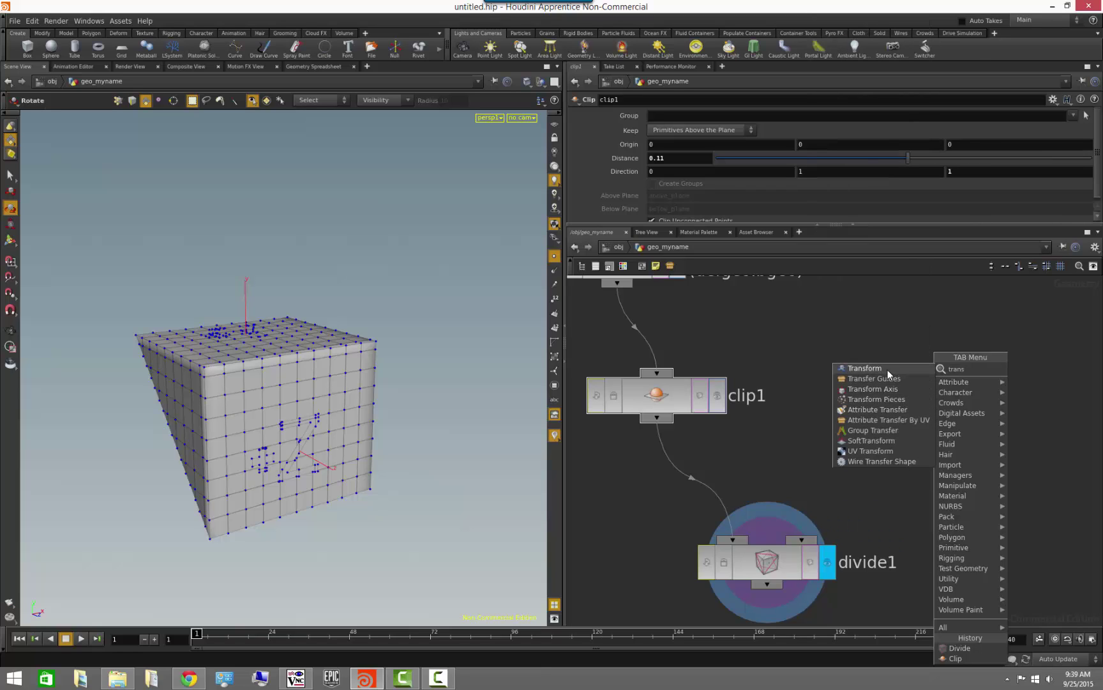
left_click(887, 369)
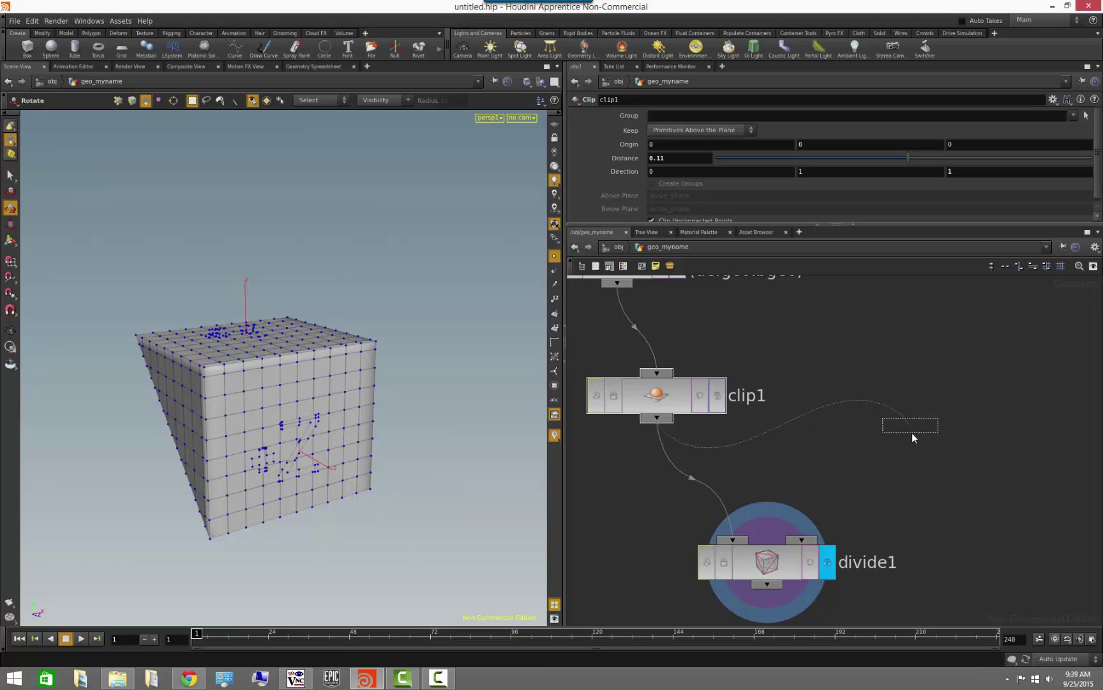
left_click(931, 409)
left_click(983, 527)
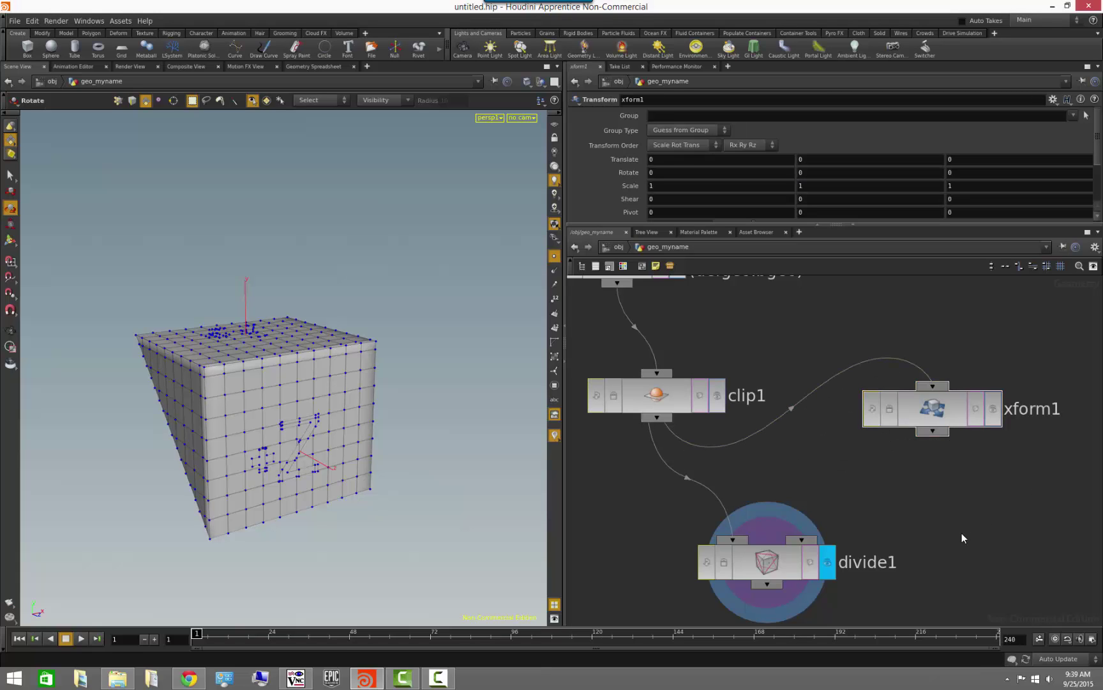
left_click(993, 412)
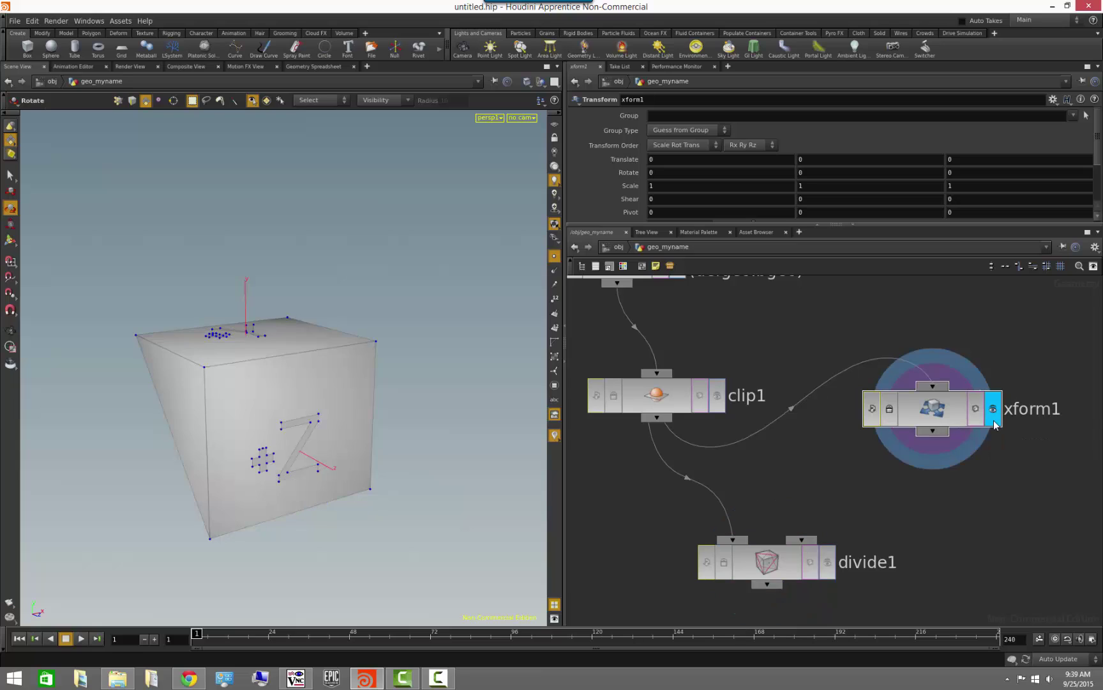
left_click(948, 427)
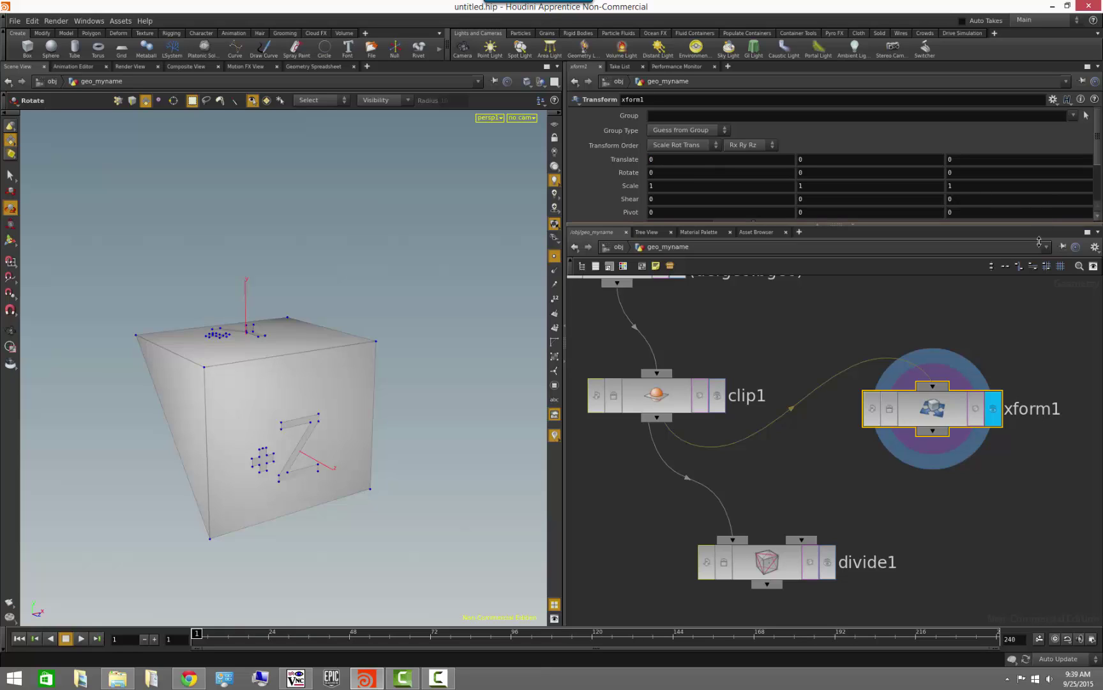
Set xform1's Translate X to 1.3 and orbit around the shifted cube.
left_click_drag(1040, 223, 1041, 276)
middle_click_drag(664, 160, 744, 164)
key("Escape")
left_click_drag(494, 525, 323, 504)
middle_click_drag(841, 488, 837, 464)
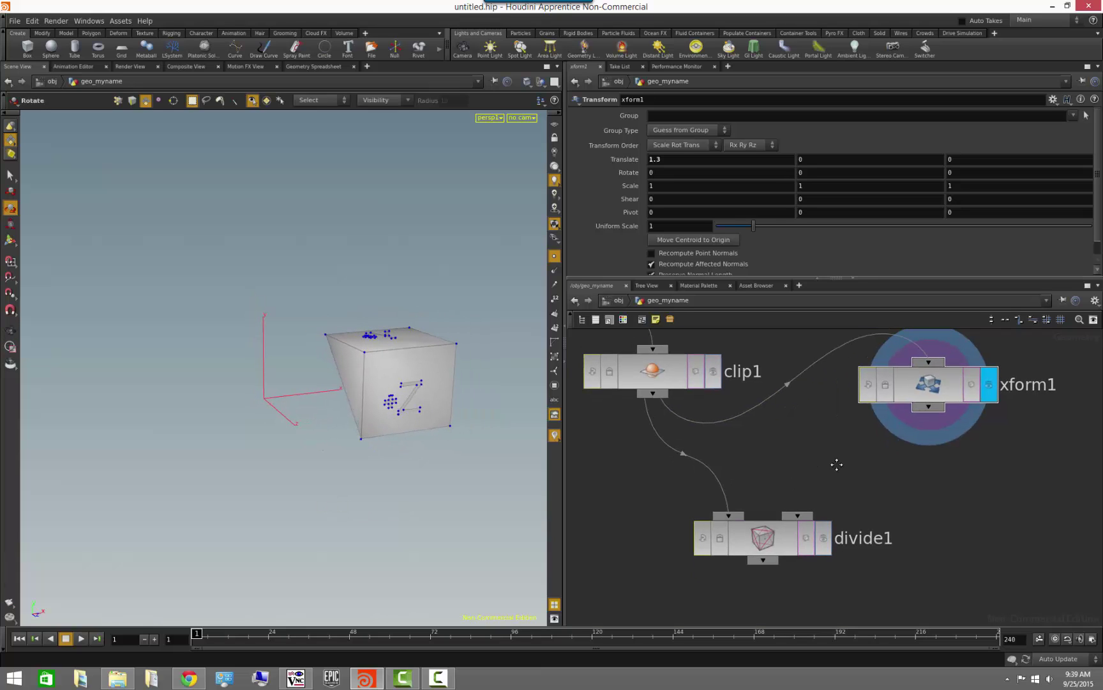
Turn on divide1's template flag so its bricked cube shows as wireframe next to xform1's cube.
left_click(811, 543)
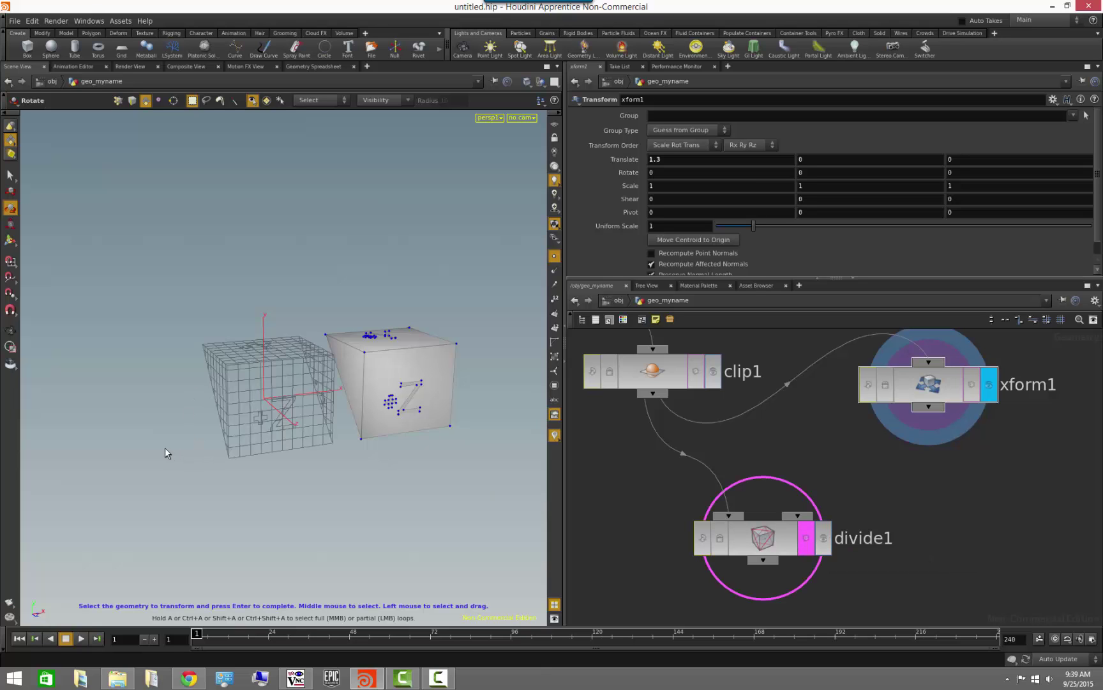
key("space")
left_click_drag(163, 446, 348, 490)
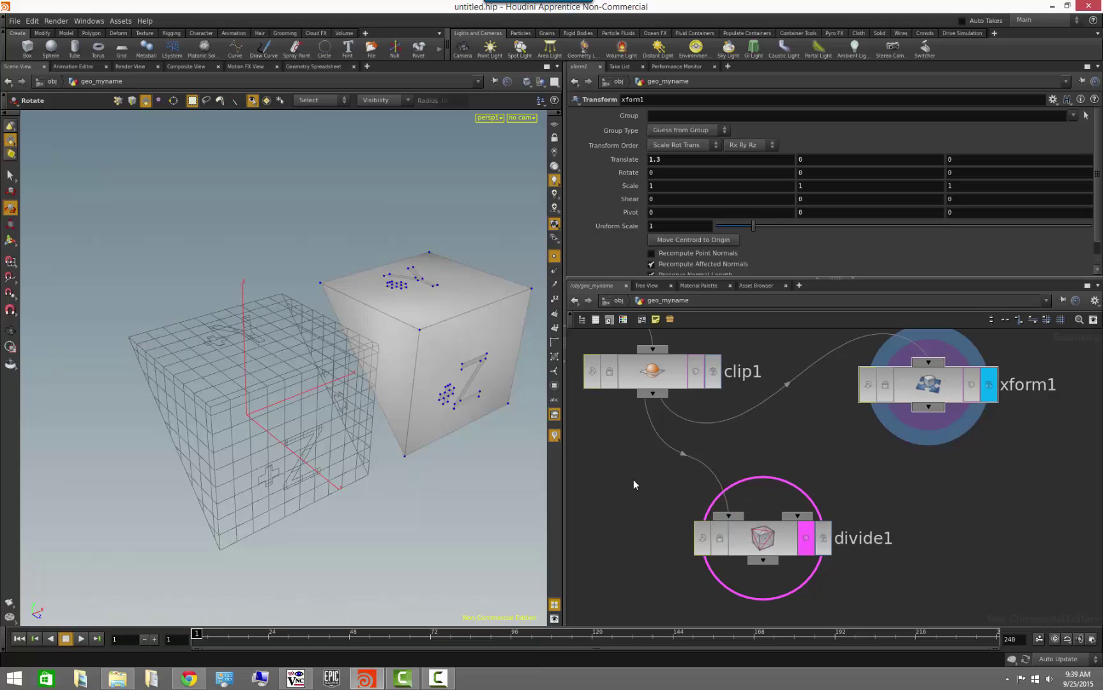
scroll(632, 479, "up", 2)
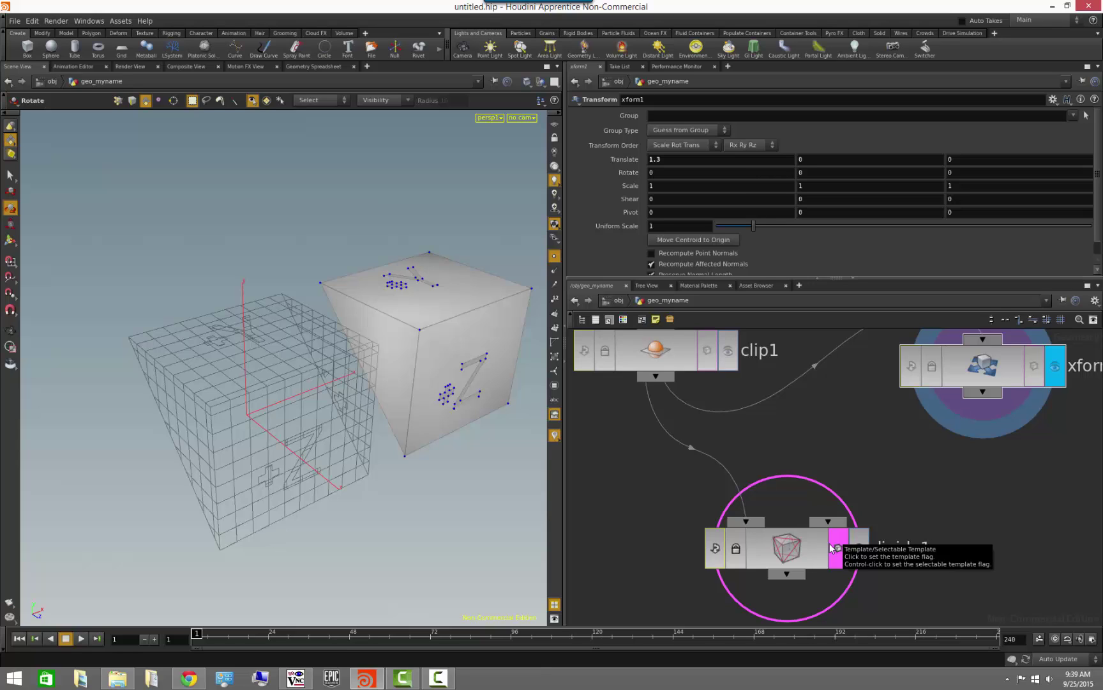
middle_click_drag(779, 426, 832, 466)
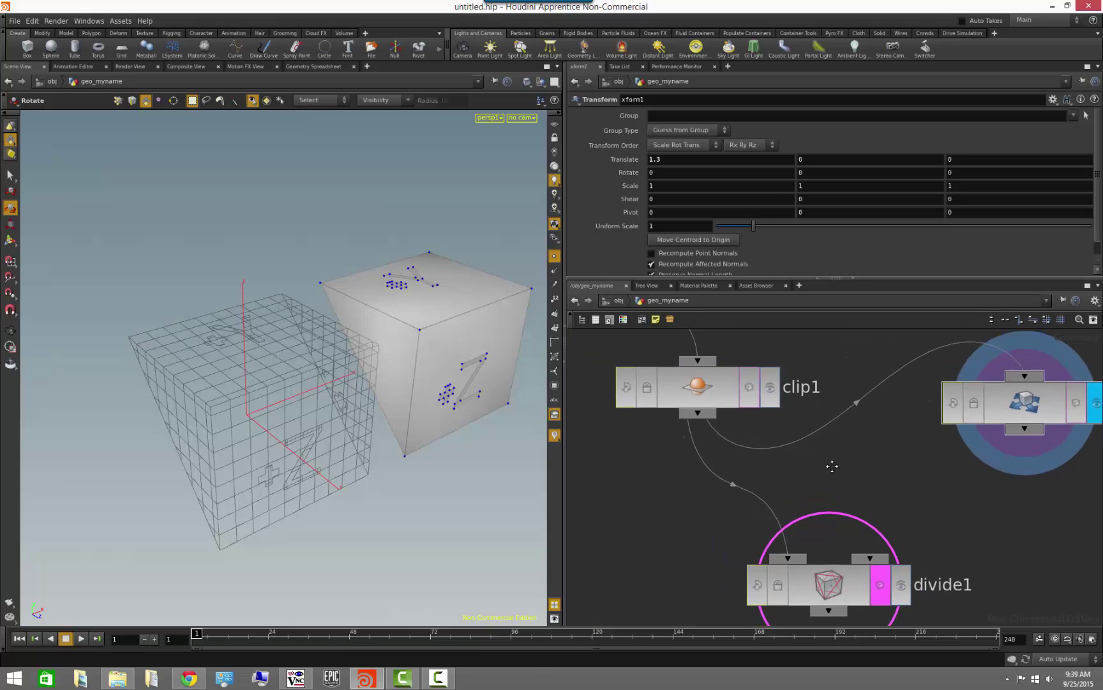
scroll(833, 465, "down", 2)
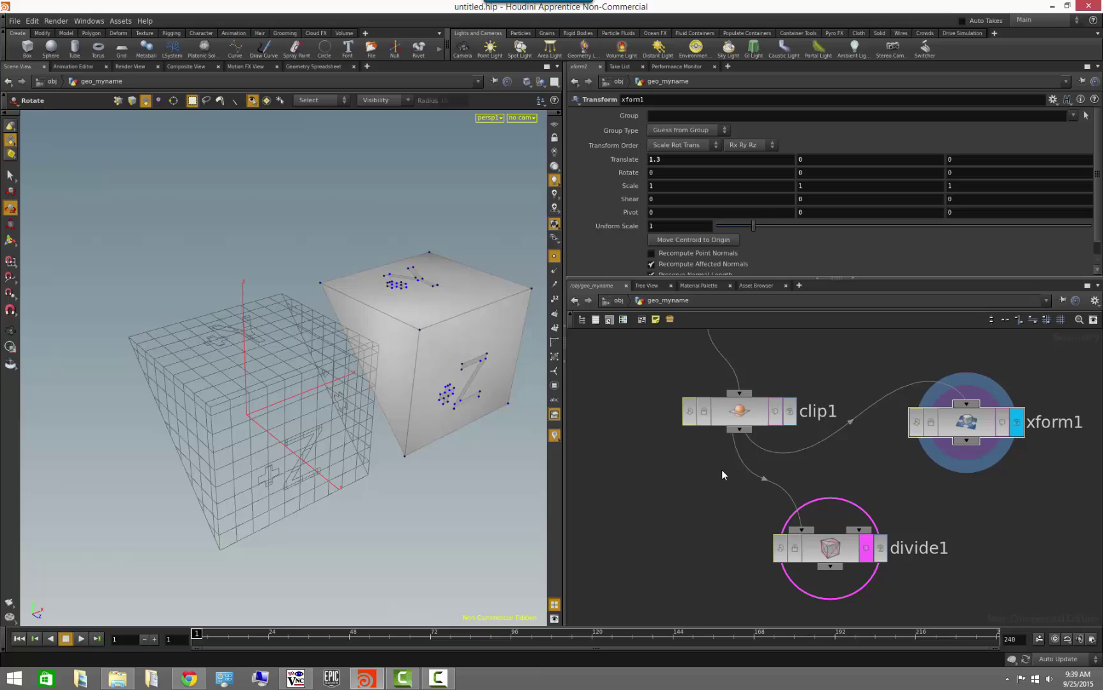
Bypass clip1 to show the full cube and set divide1's brick Size to 0.2.
left_click(692, 420)
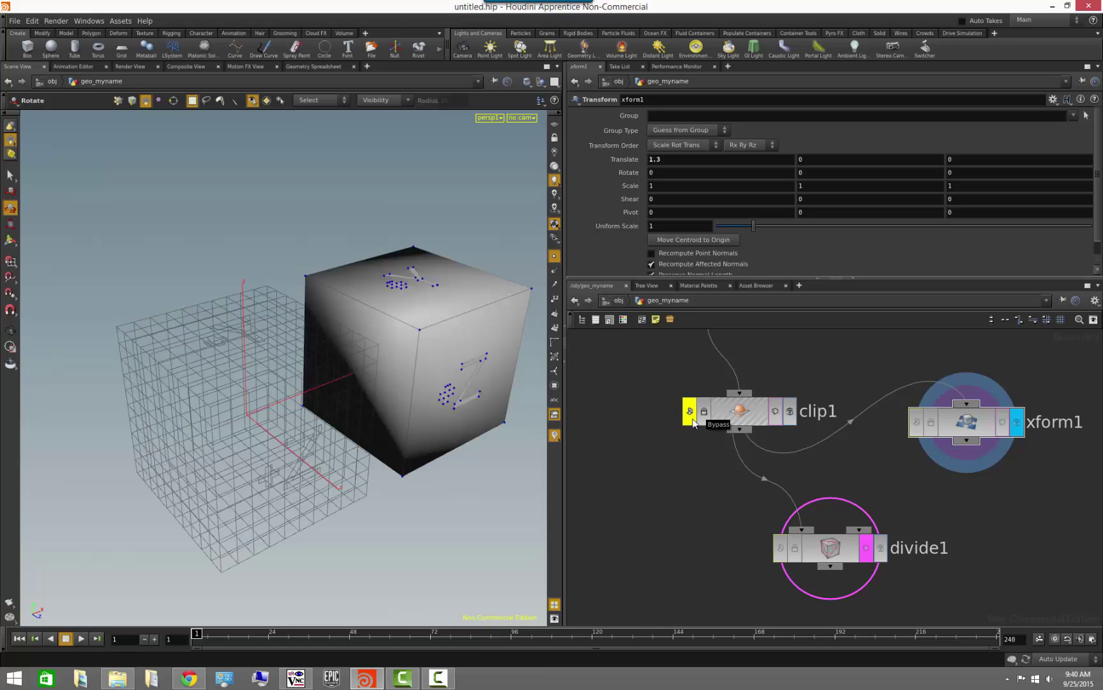
left_click_drag(337, 525, 294, 477, "alt")
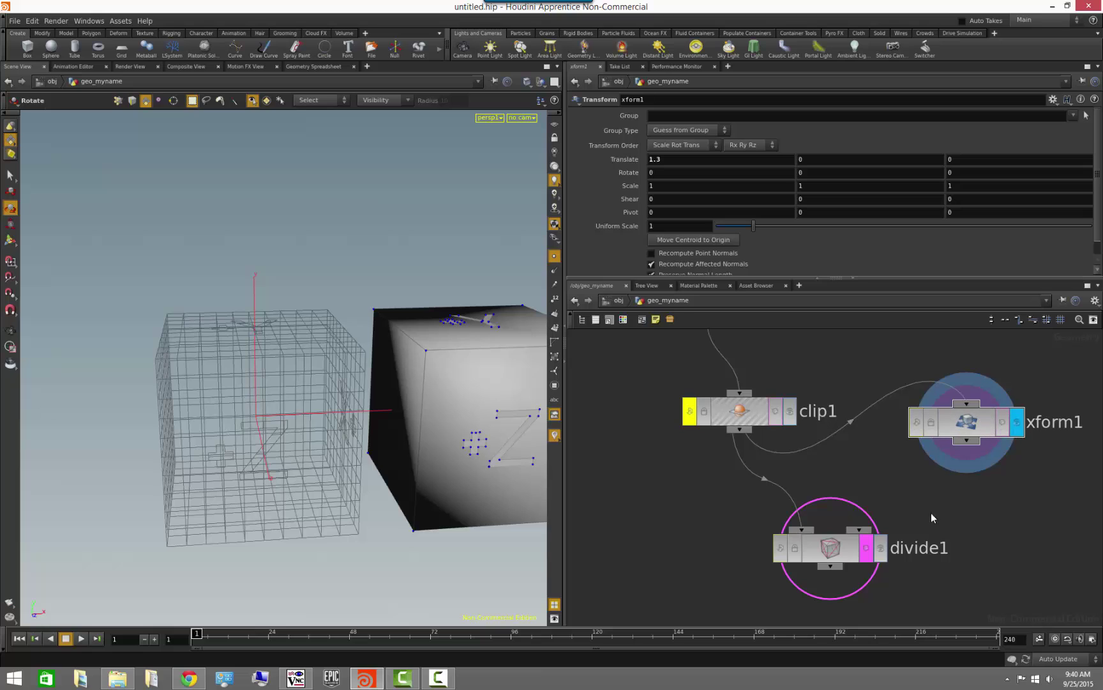
left_click(842, 555)
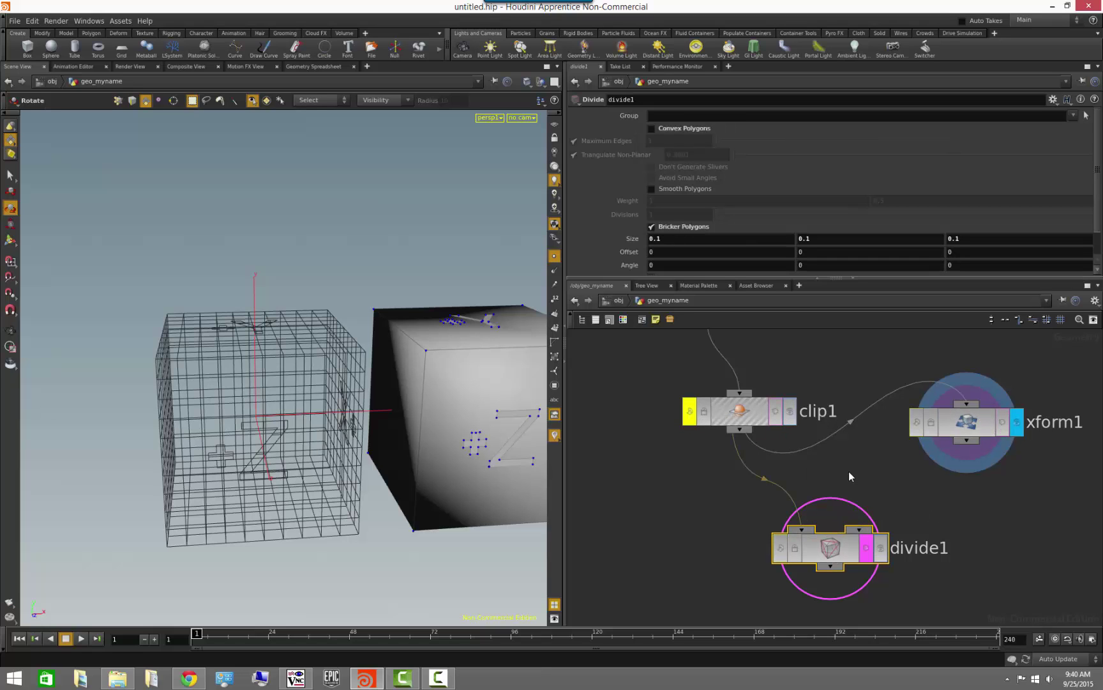
middle_click_drag(644, 242, 644, 243)
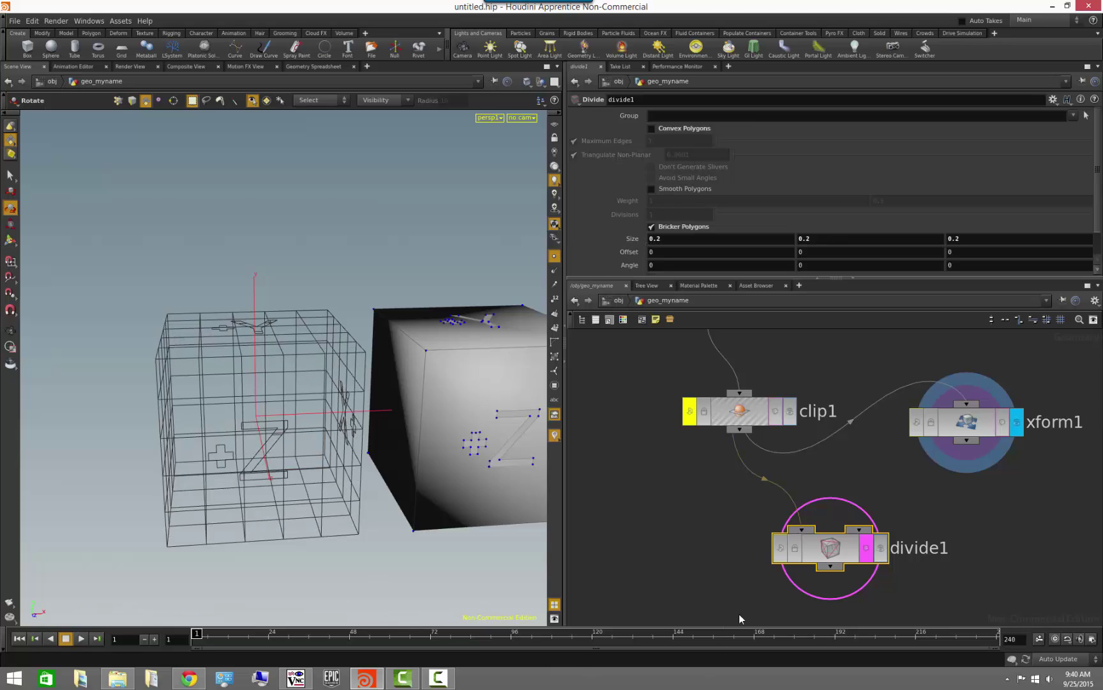
left_click(720, 572)
Bring divide1 back into view and review clip1's parameters.
scroll(701, 547, "down", 3)
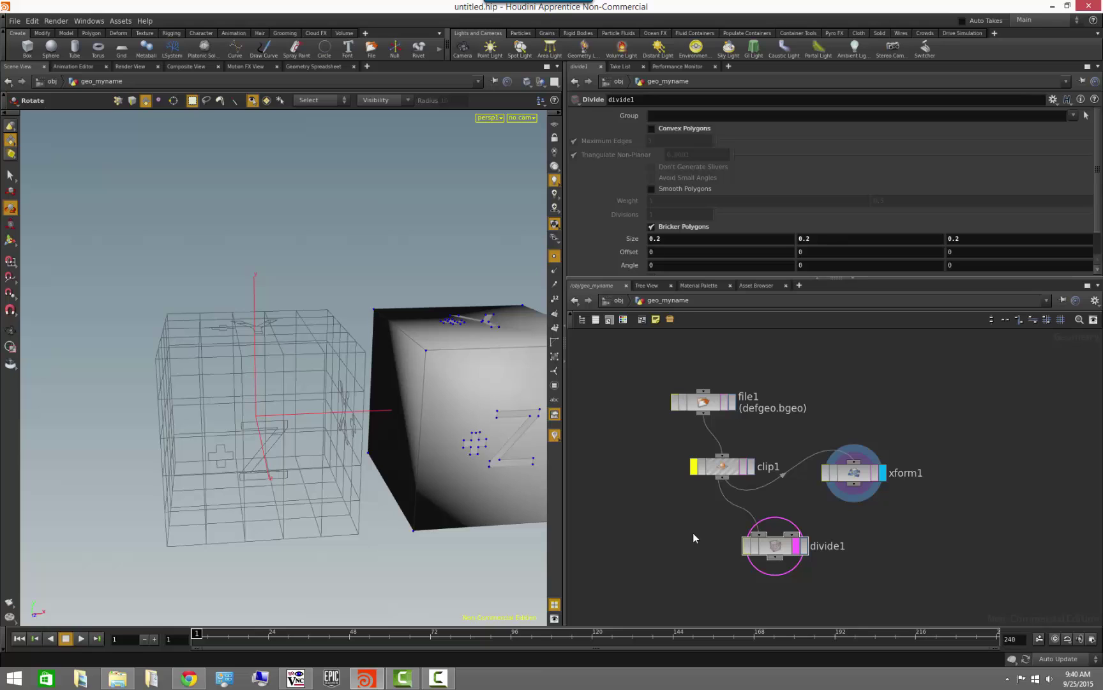
scroll(621, 419, "up", 5)
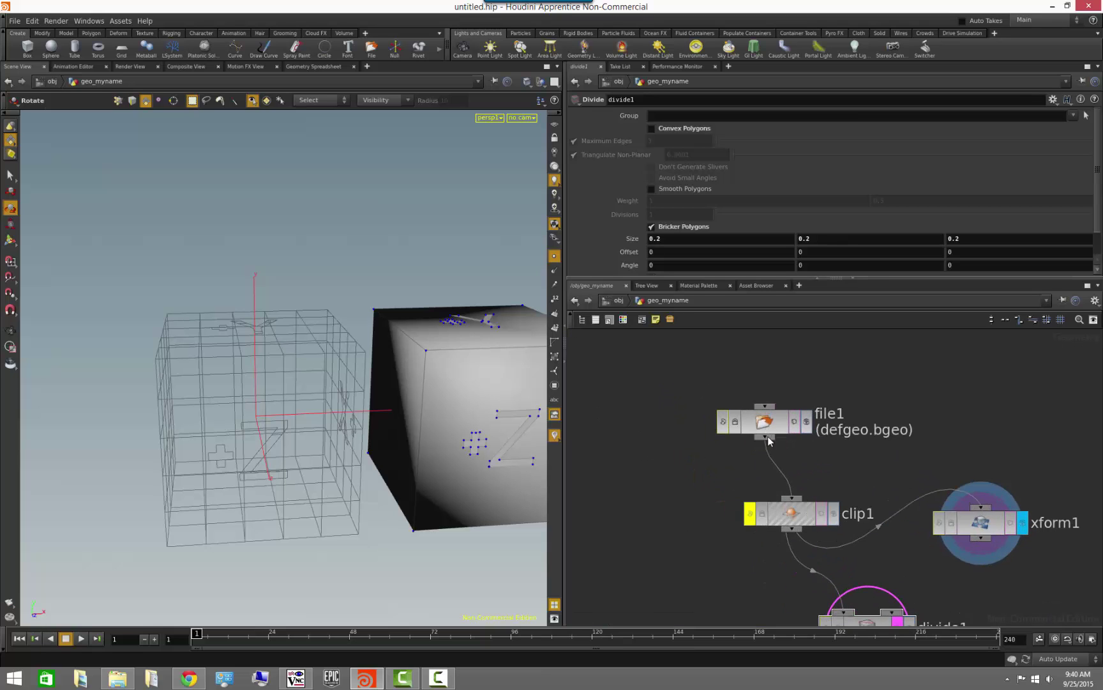
middle_click_drag(772, 446, 721, 364)
left_click(744, 432)
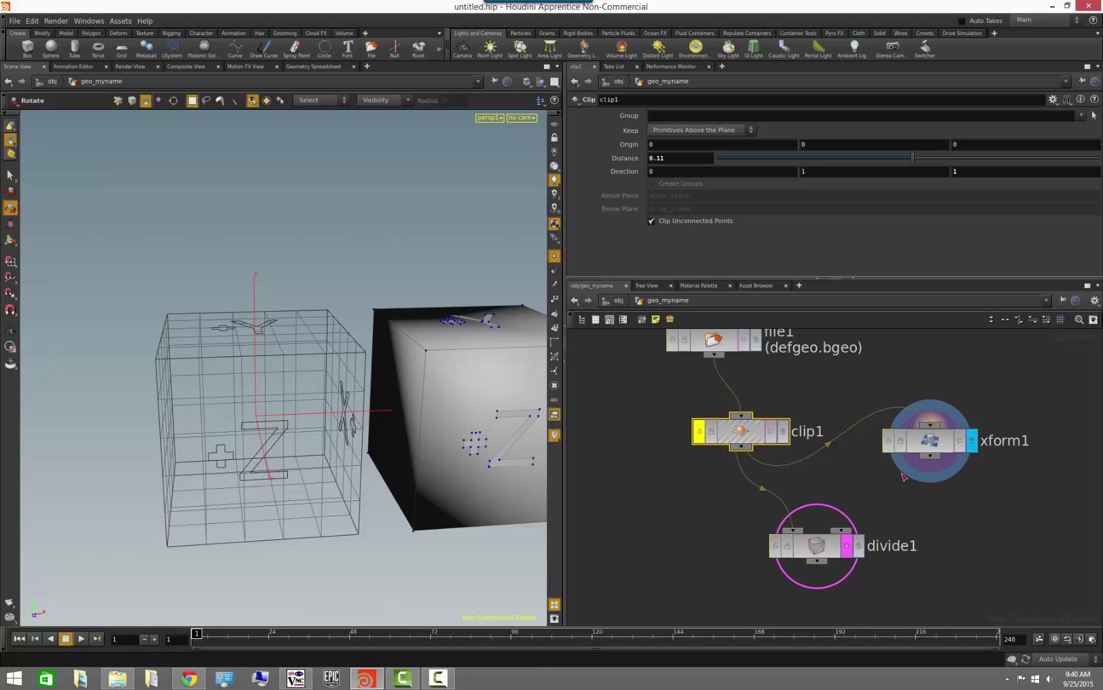
left_click(906, 528)
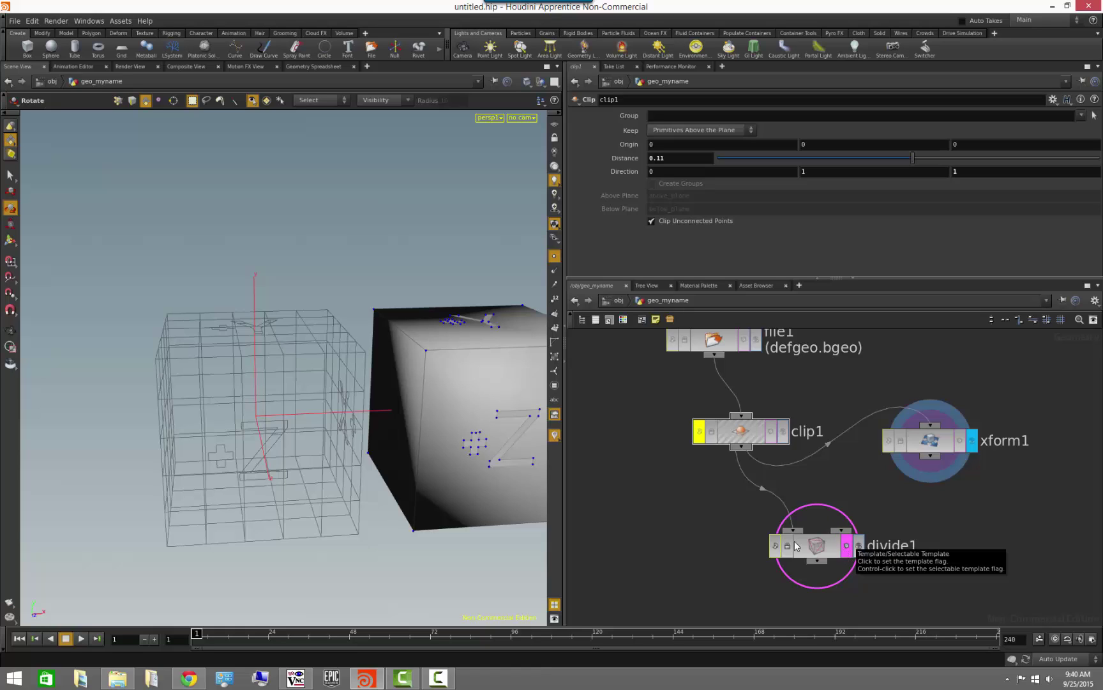
Turn off divide1's template wireframe and frame all nodes in the network.
left_click(846, 546)
scroll(880, 576, "up", 4)
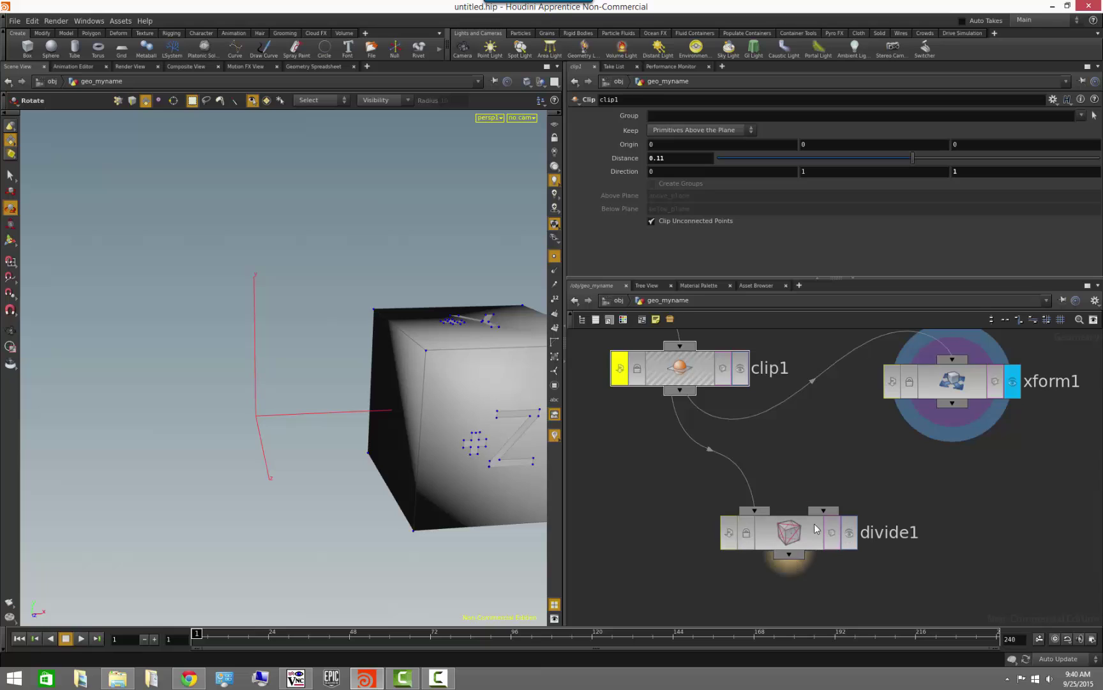
key("h")
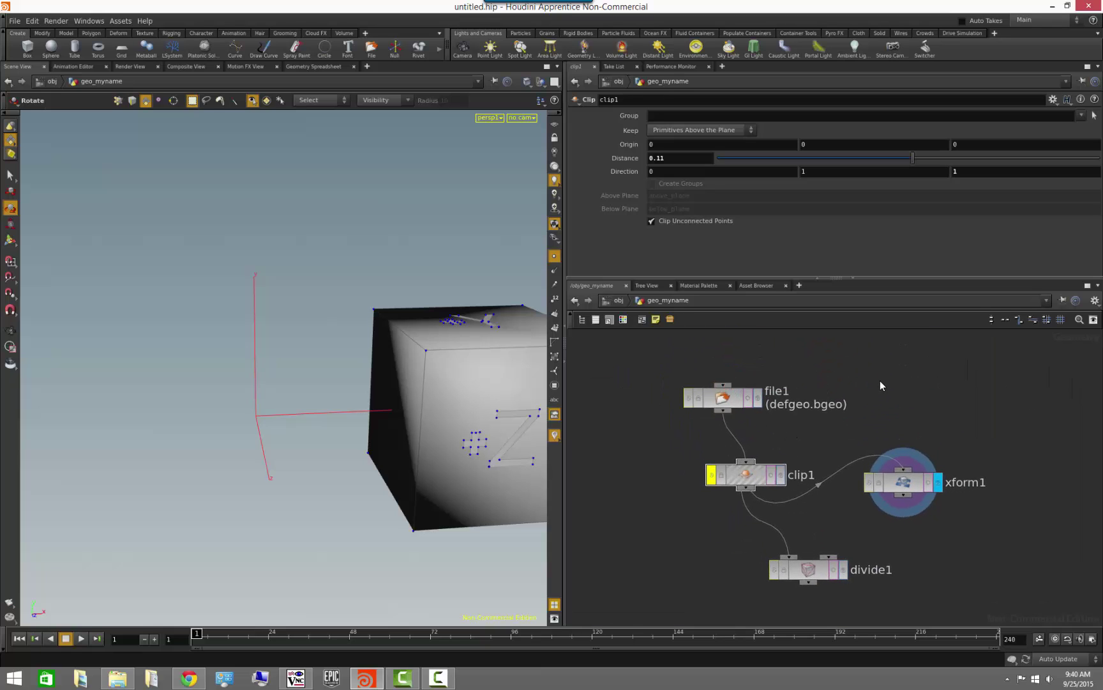
key("Tab")
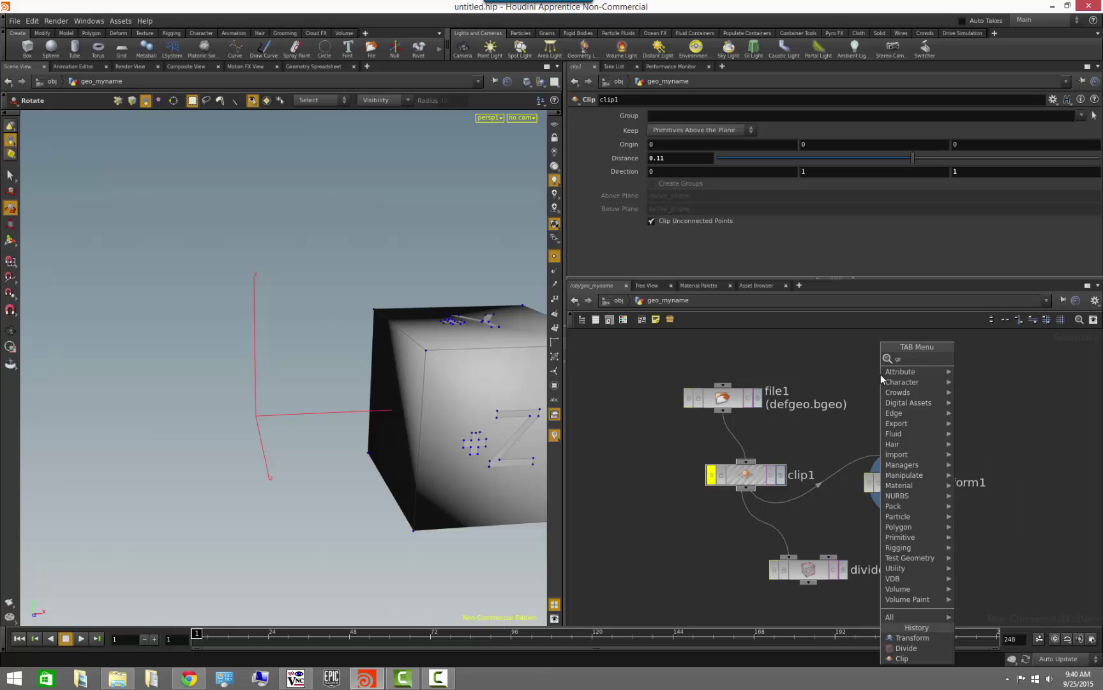
key("Escape")
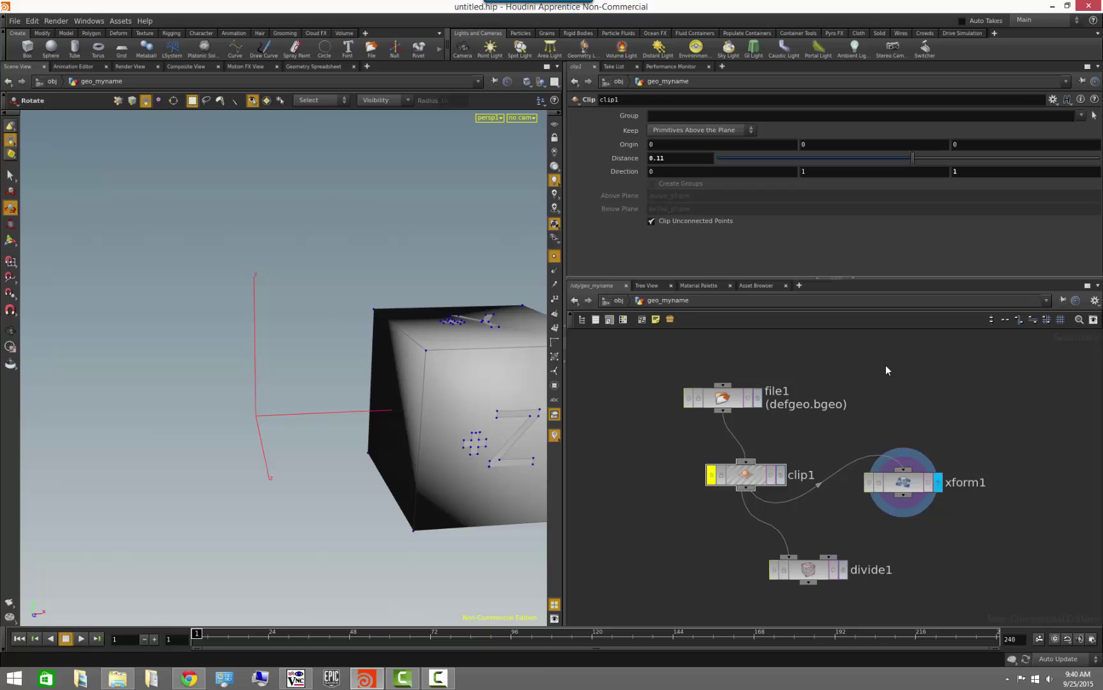
Place a new Grid node, grid1, unwired in the geo_myname network.
left_click(885, 365)
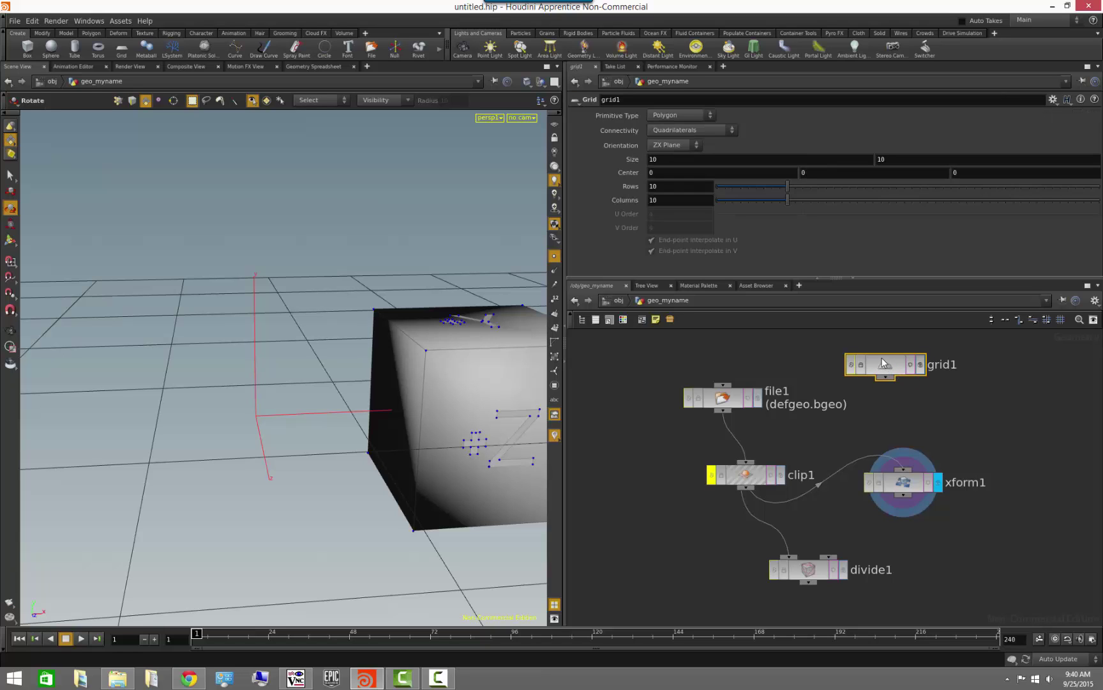
left_click(954, 441)
scroll(954, 552, "down", 3)
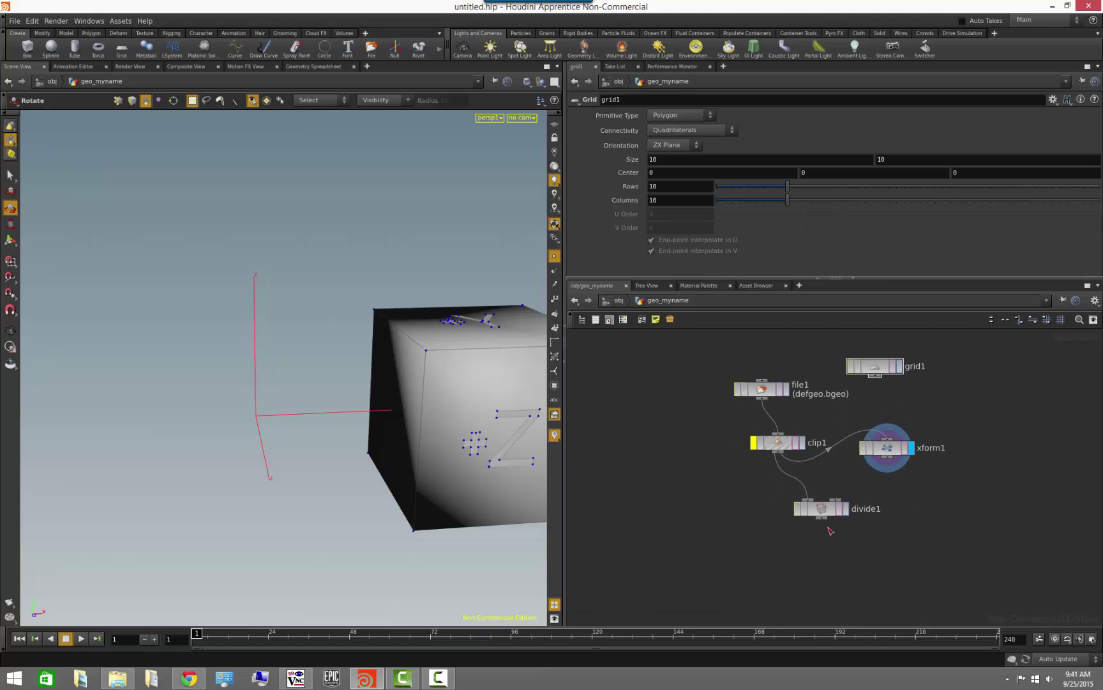
scroll(867, 525, "up", 3)
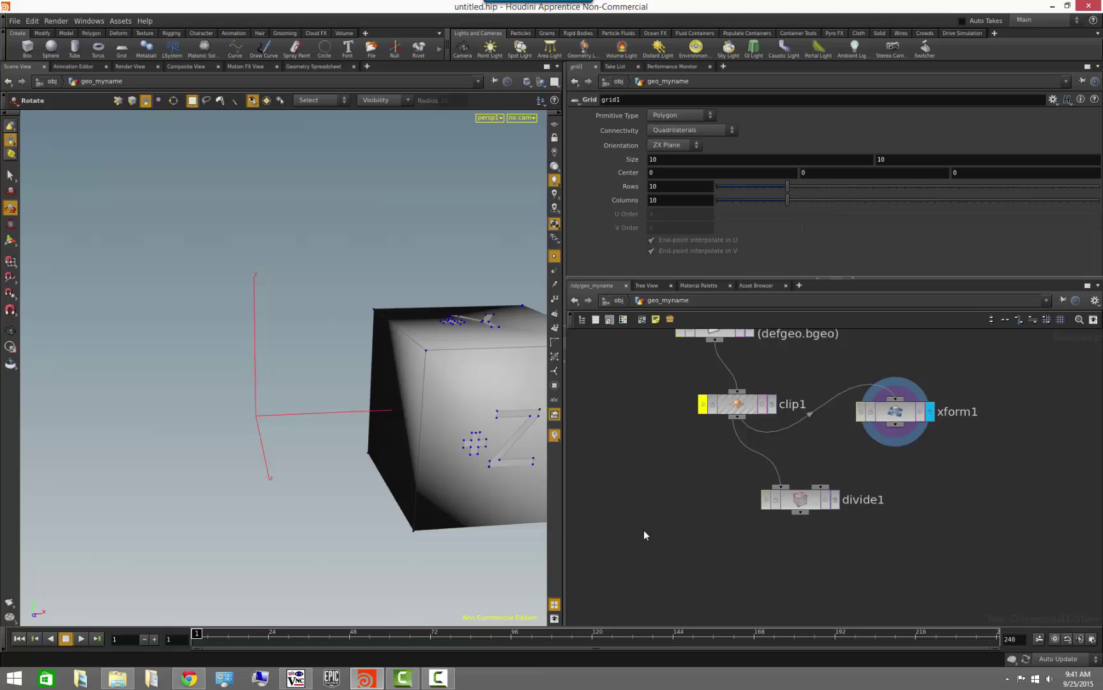
scroll(960, 462, "down", 3)
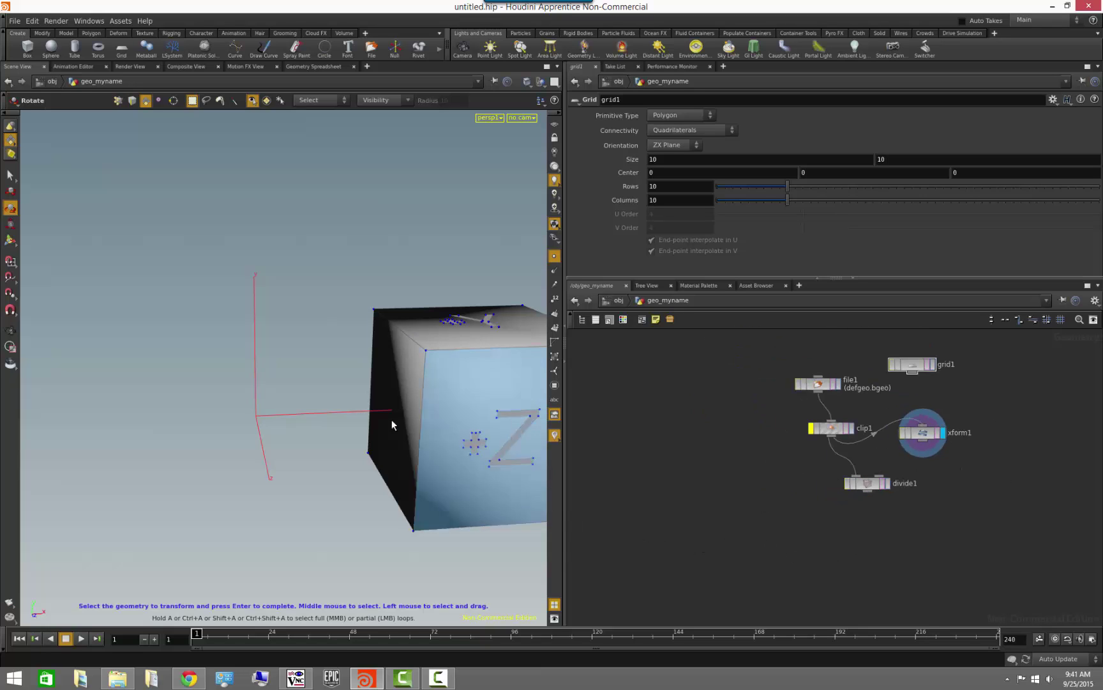
Select grid1 to view its 10 by 10 grid, pull the camera back, then deselect it.
key("Escape")
left_click_drag(462, 544, 328, 523)
left_click(911, 364)
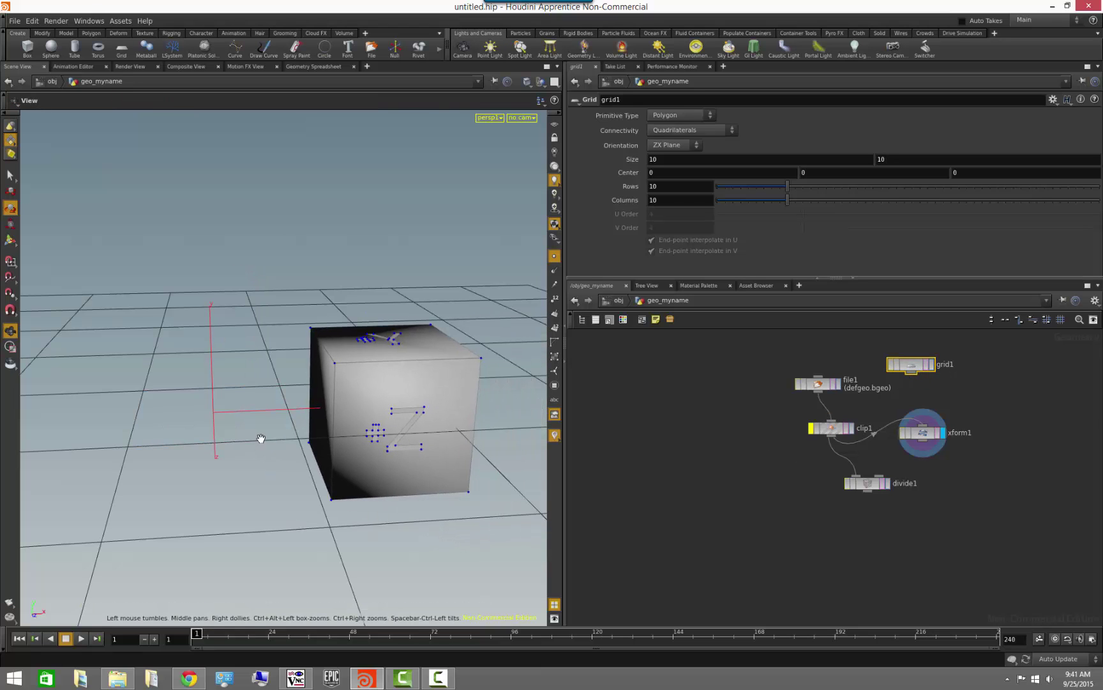
left_click_drag(259, 439, 389, 518)
right_click_drag(389, 517, 30, 473)
left_click_drag(30, 473, 300, 421)
key("r")
left_click(741, 429)
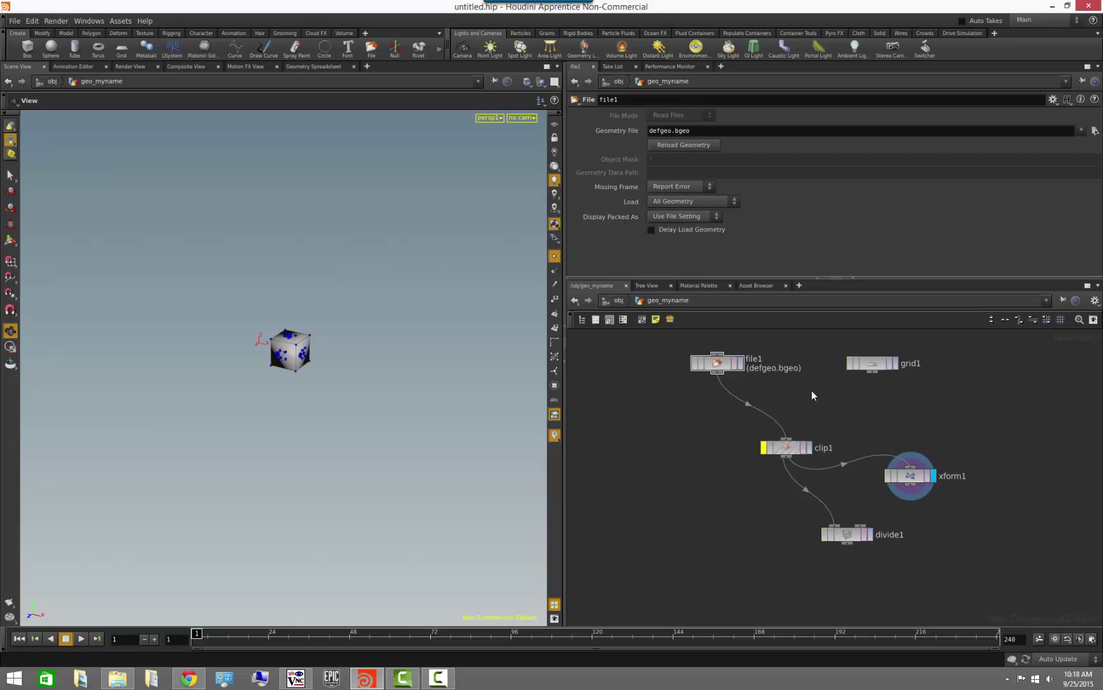
Check xform1's node info (80 points, 12 polygons), then remove clip1's bypass.
middle_click_drag(811, 391, 805, 407)
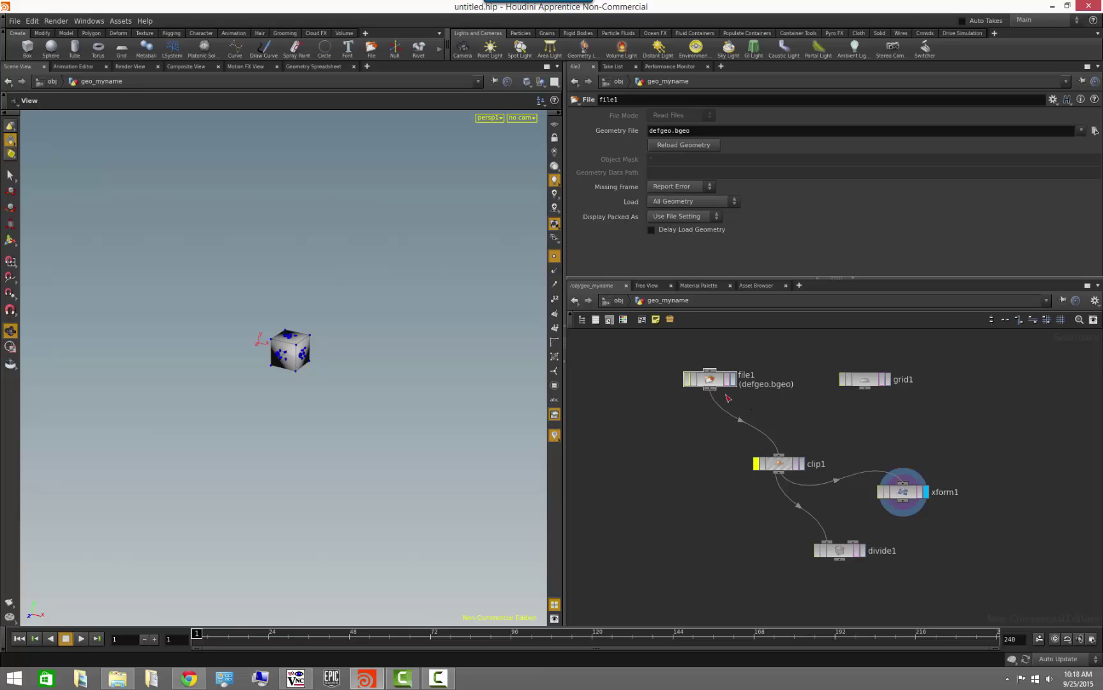
middle_click(900, 496)
scroll(901, 424, "up", 5)
middle_click_drag(866, 404, 855, 351)
middle_click(815, 405)
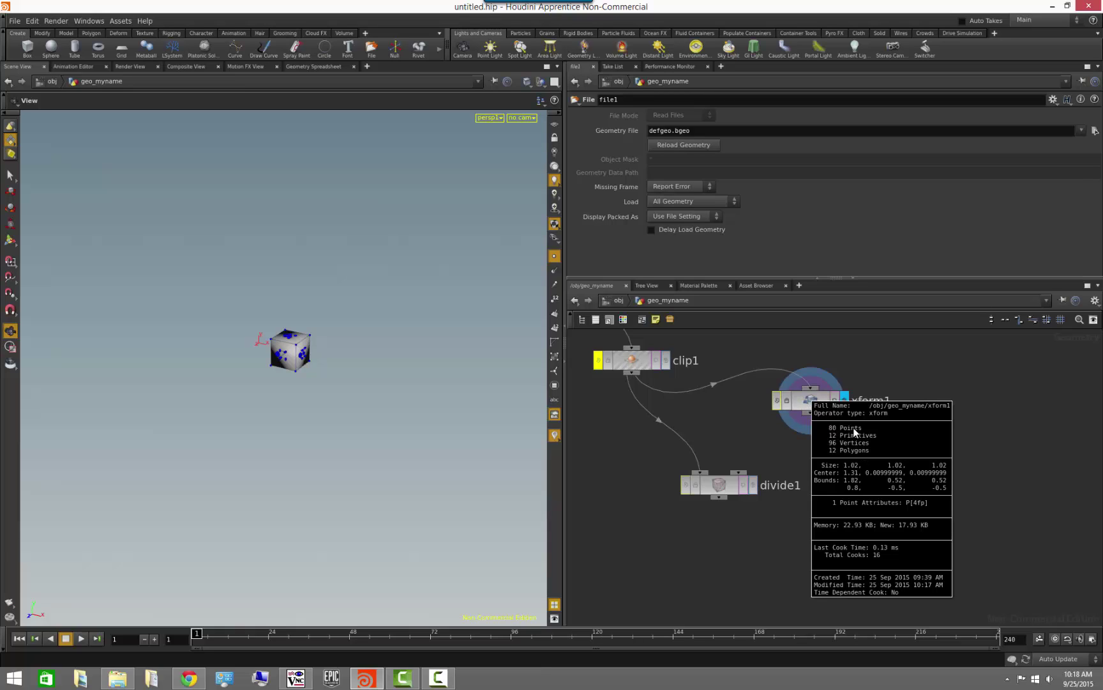
middle_click_drag(838, 445, 826, 479)
left_click(640, 385)
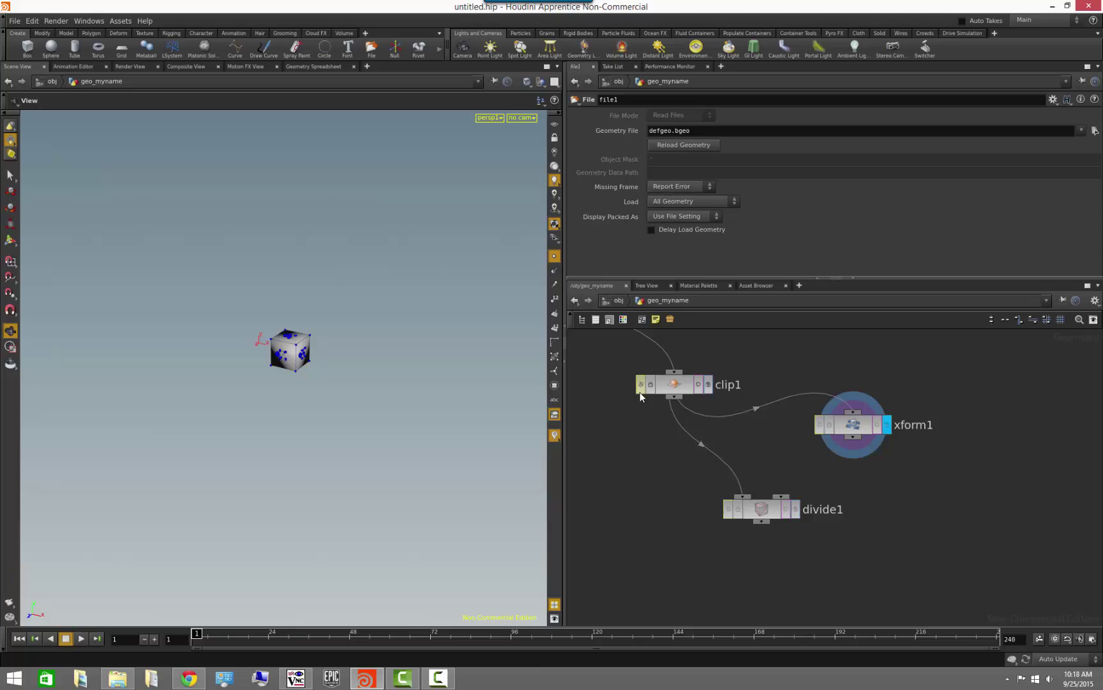
Revert clip1's Origin to 0, 0, 0 and check xform1's info: 90 points, 19 polygons.
left_click(678, 392)
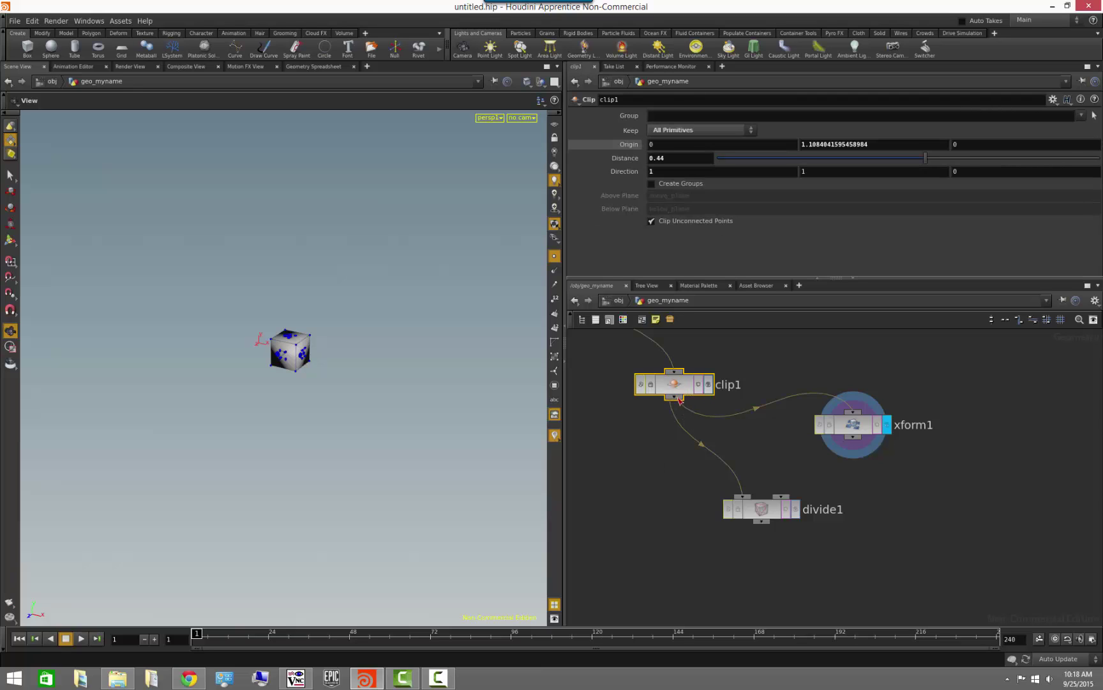
right_click(634, 145)
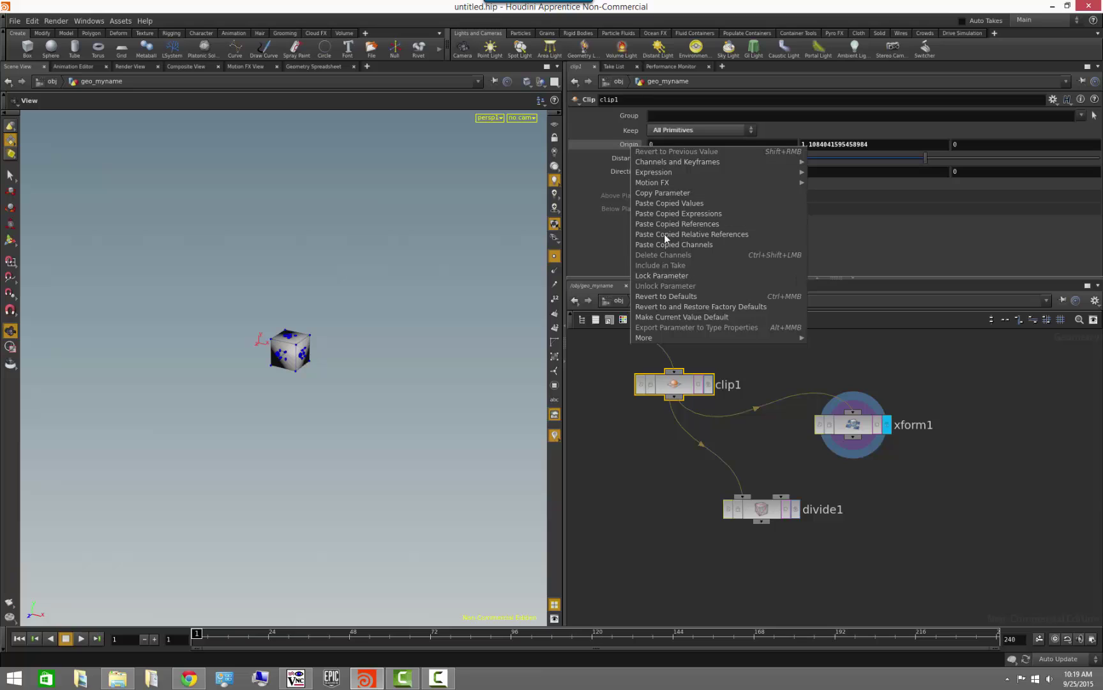
left_click(673, 304)
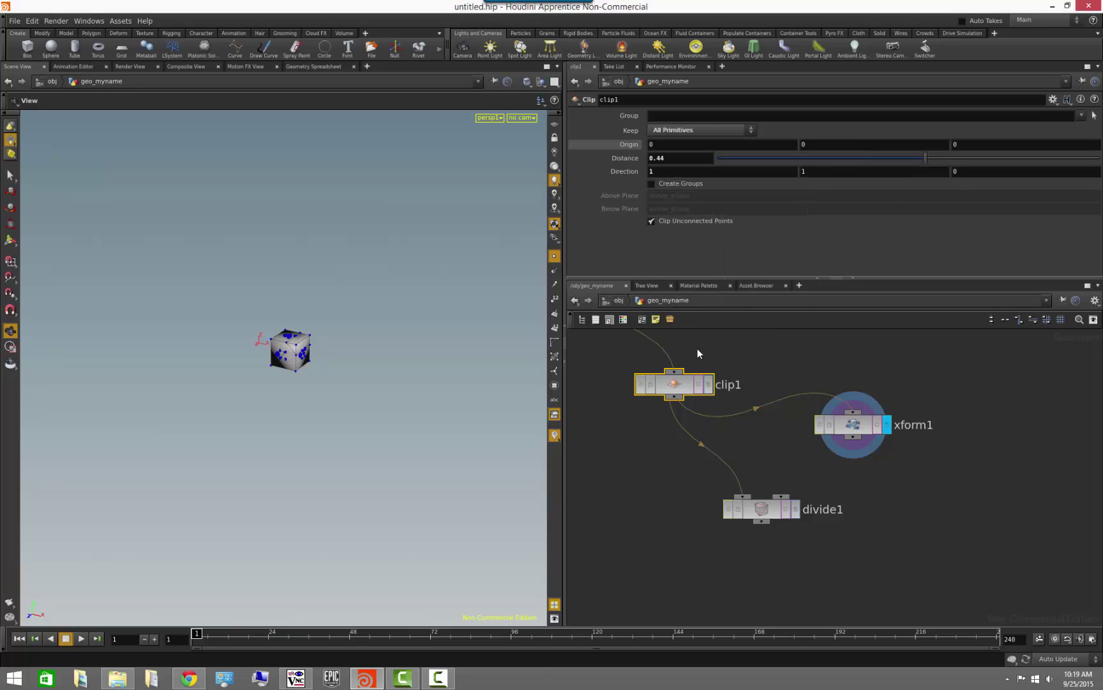
left_click(641, 477)
middle_click(857, 427)
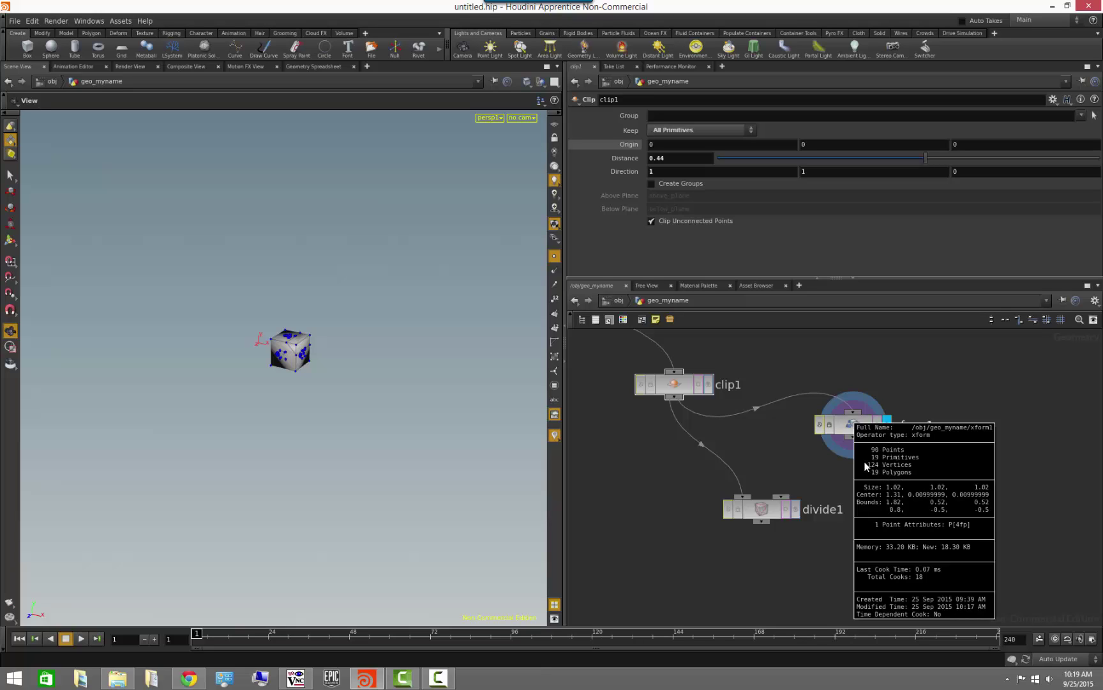
middle_click_drag(774, 364, 894, 501)
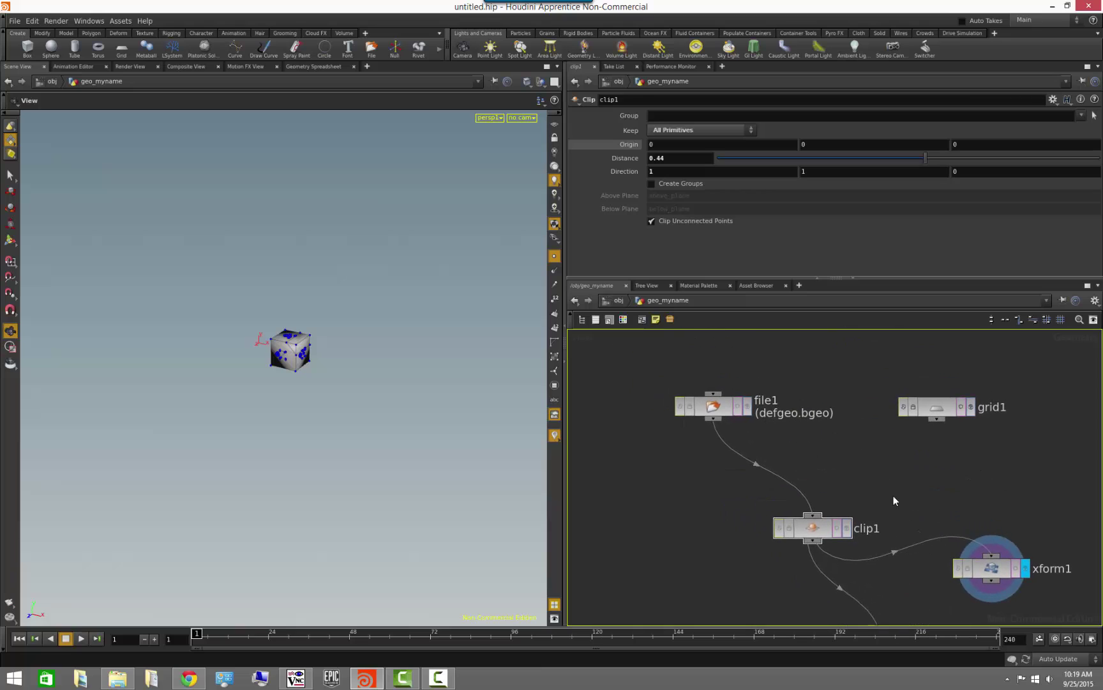
middle_click(714, 406)
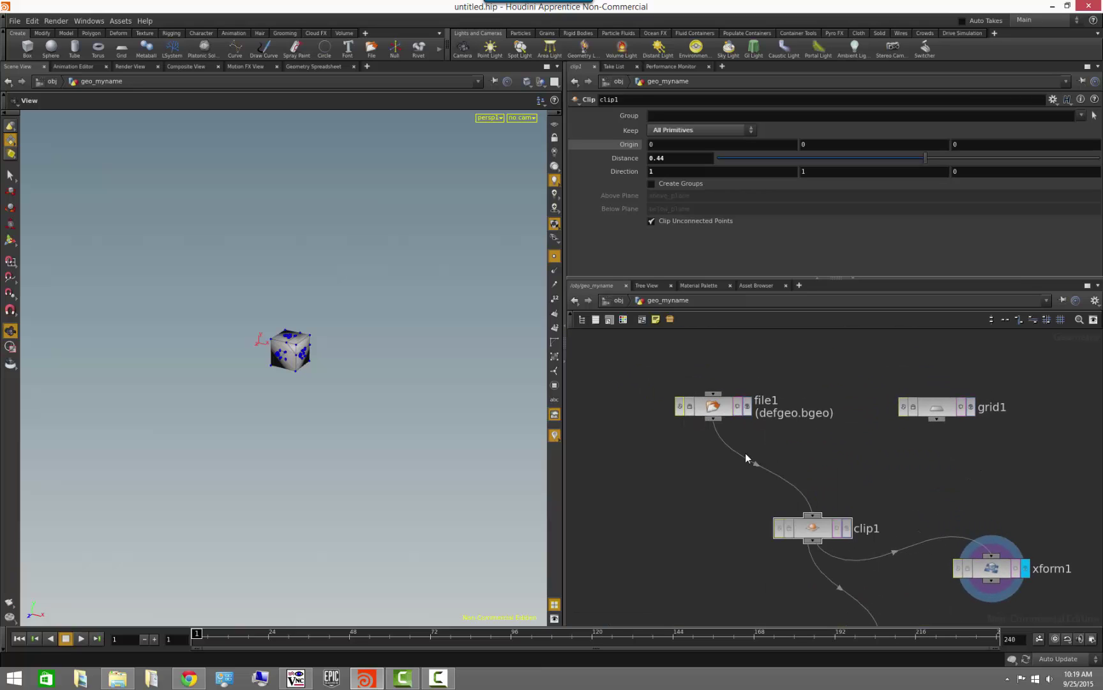
middle_click_drag(716, 524, 637, 391)
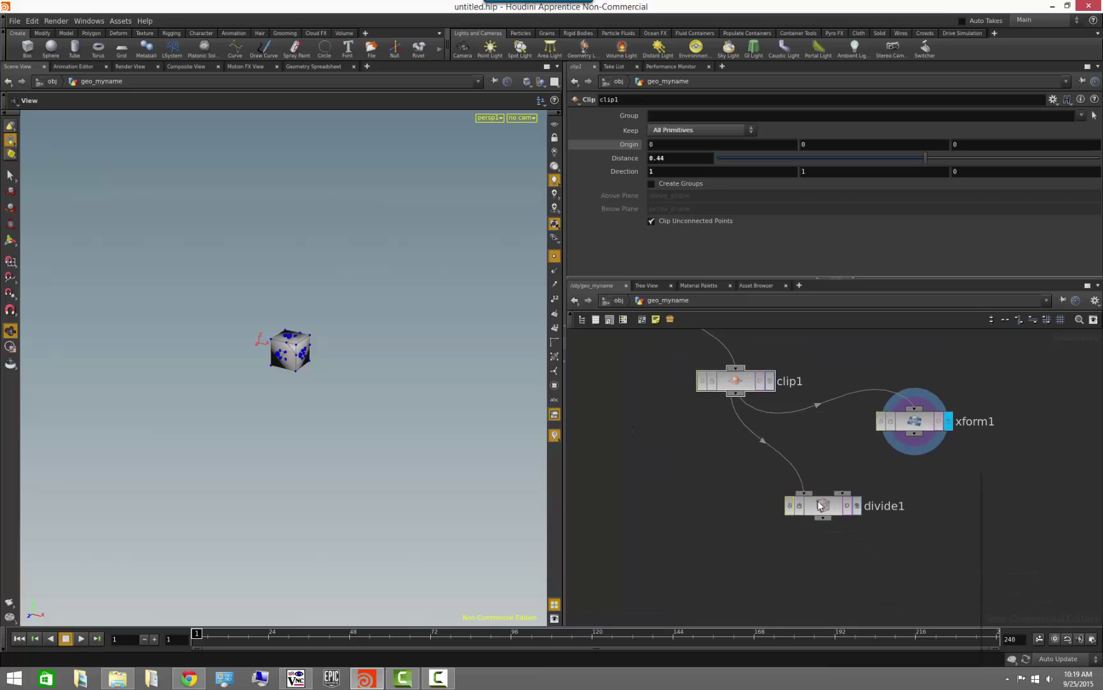
middle_click(829, 505)
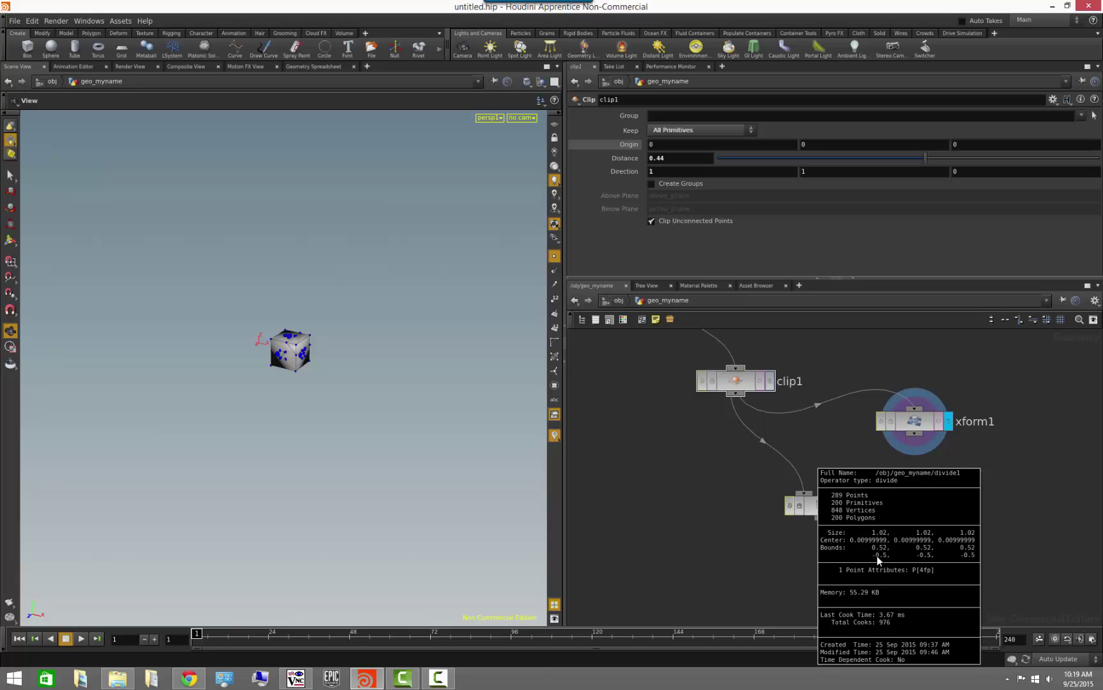
middle_click_drag(689, 414, 693, 446)
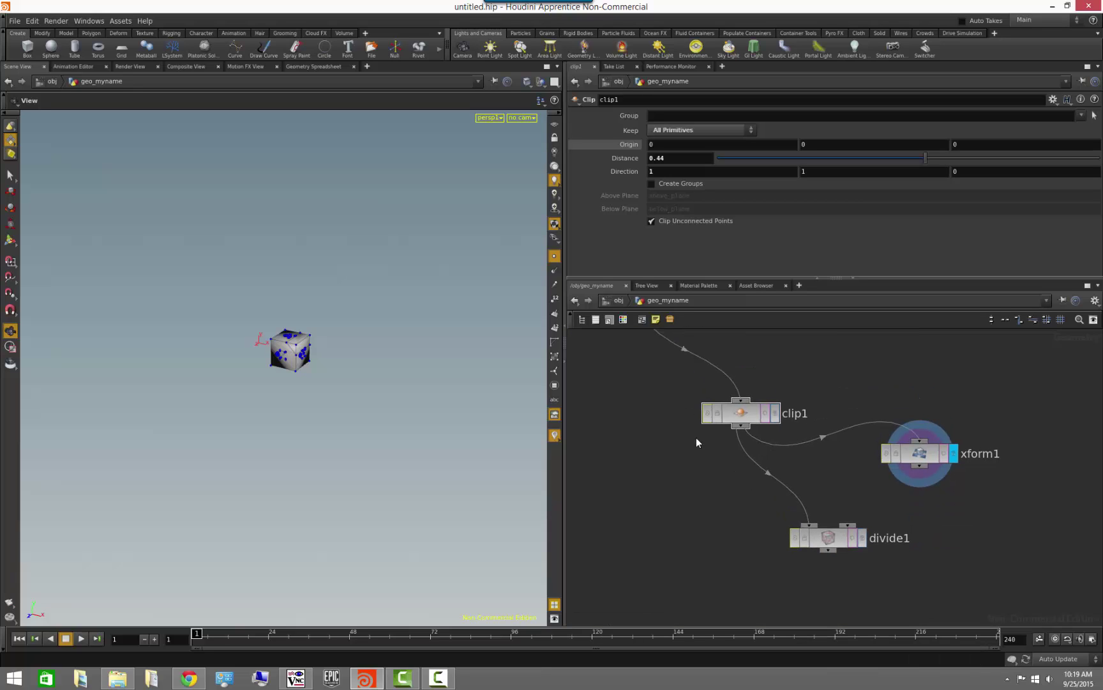
middle_click_drag(639, 374, 697, 435)
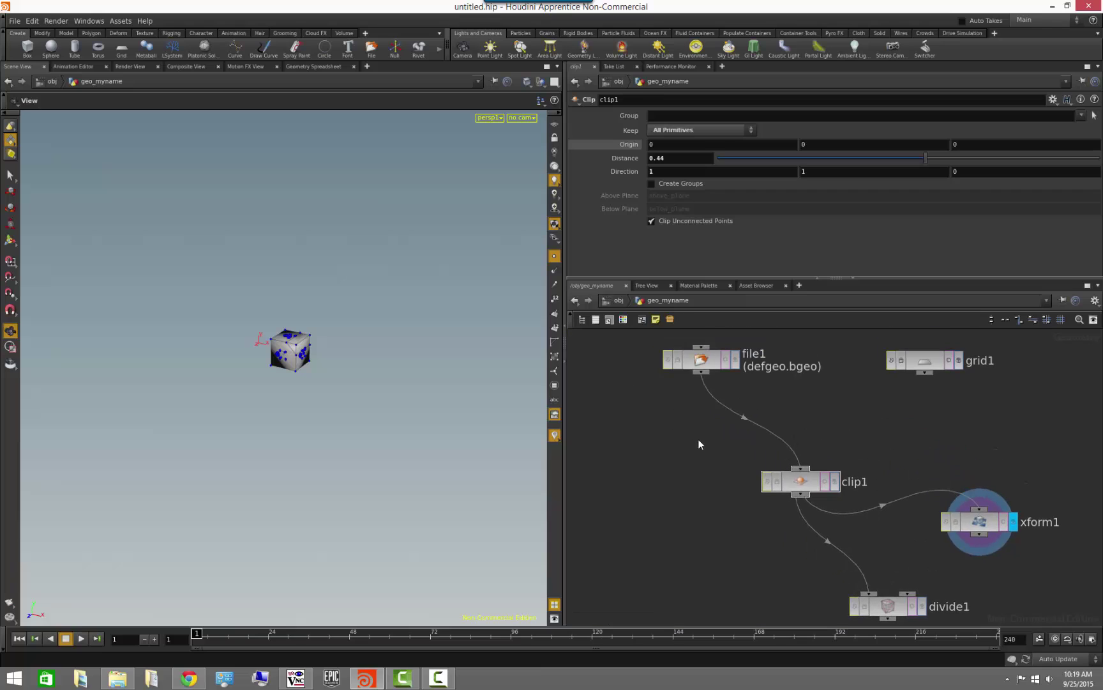
middle_click(916, 363)
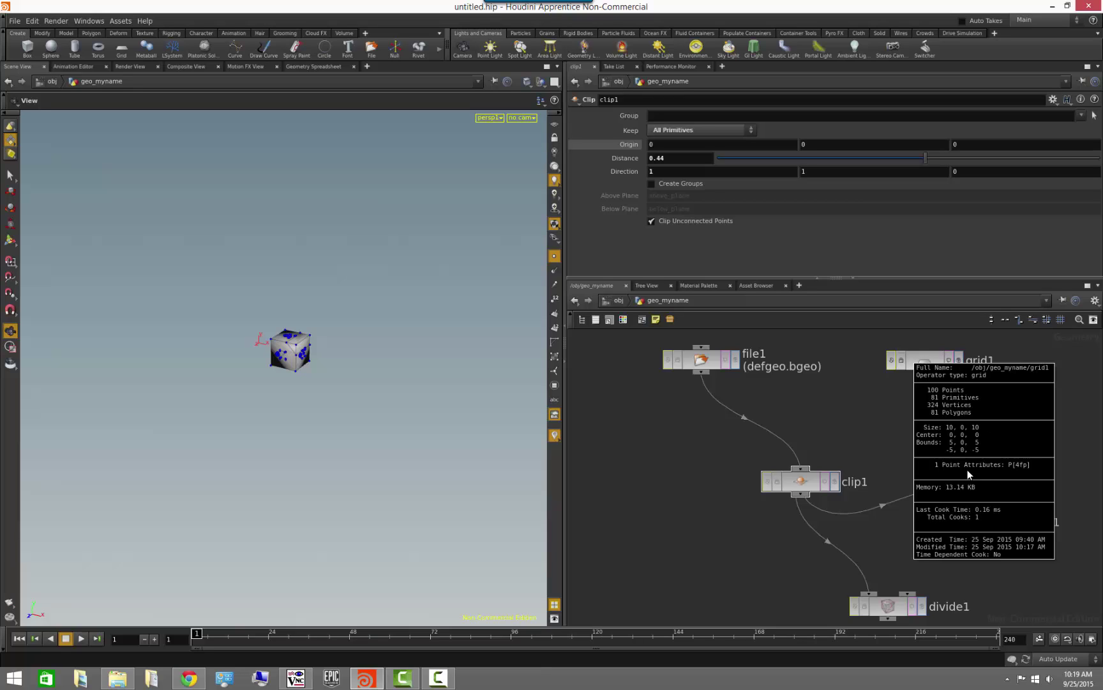
left_click(966, 383)
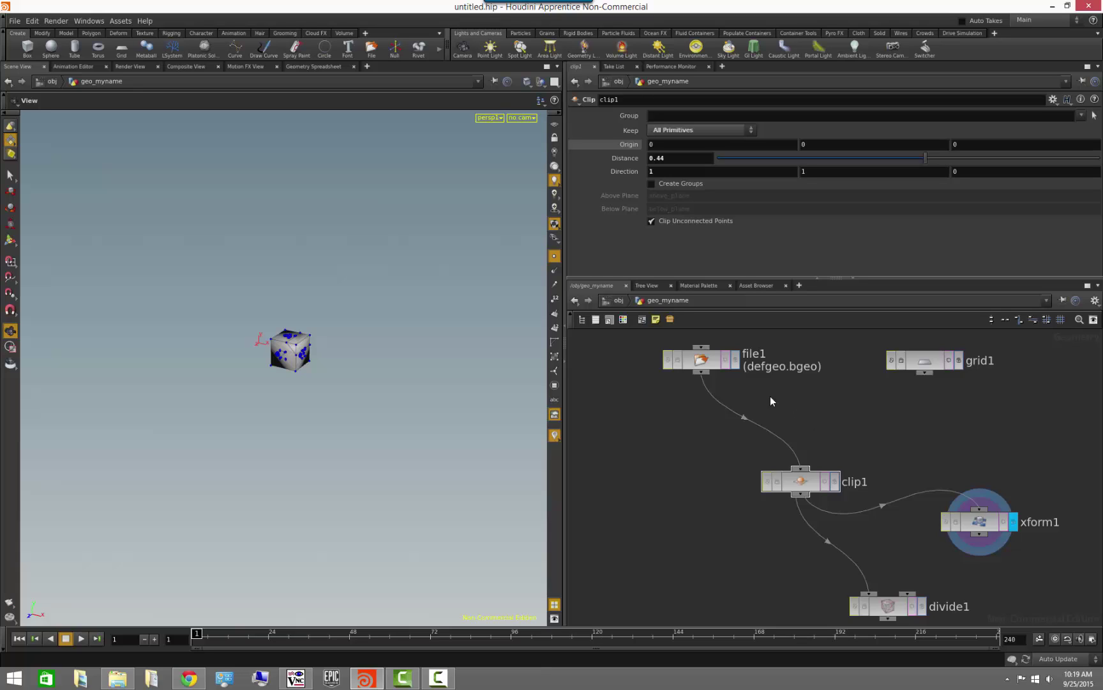
Return to /obj, recentre geo_myname and view its info showing 5 child nodes.
left_click(618, 302)
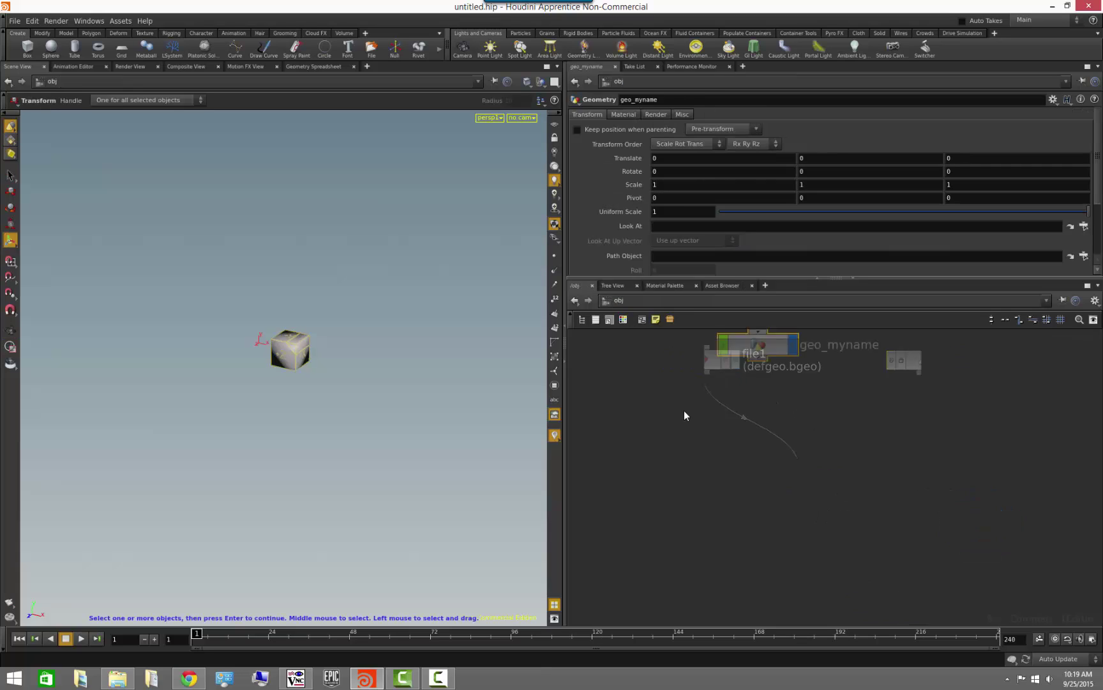
middle_click_drag(701, 416, 723, 470)
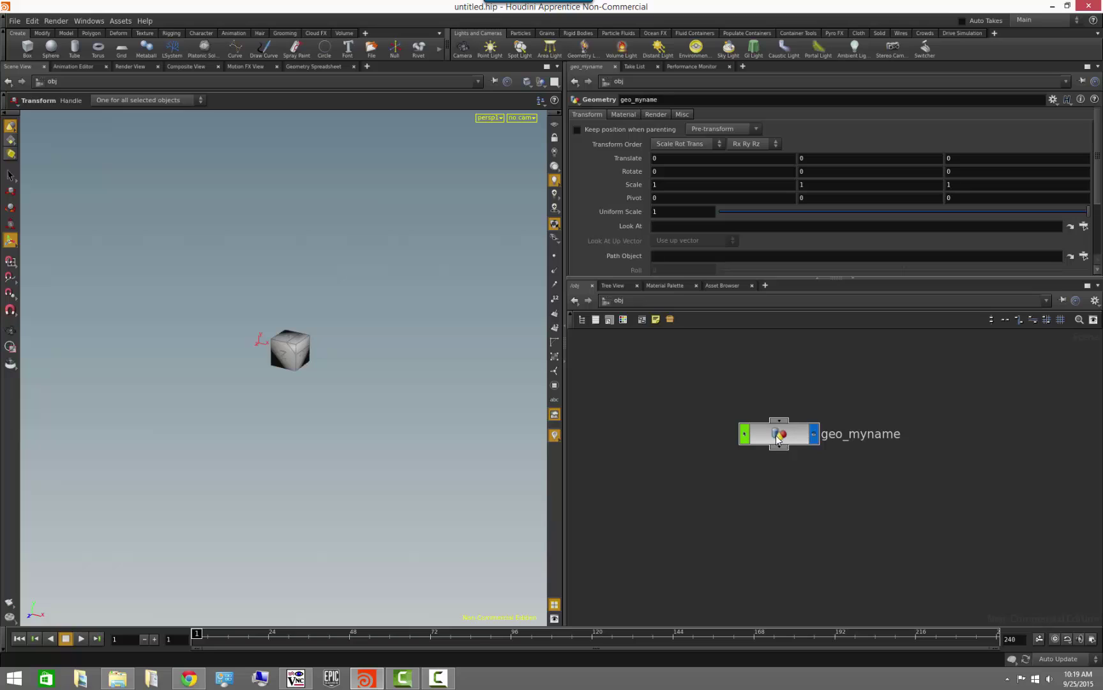
middle_click_drag(778, 438, 815, 488)
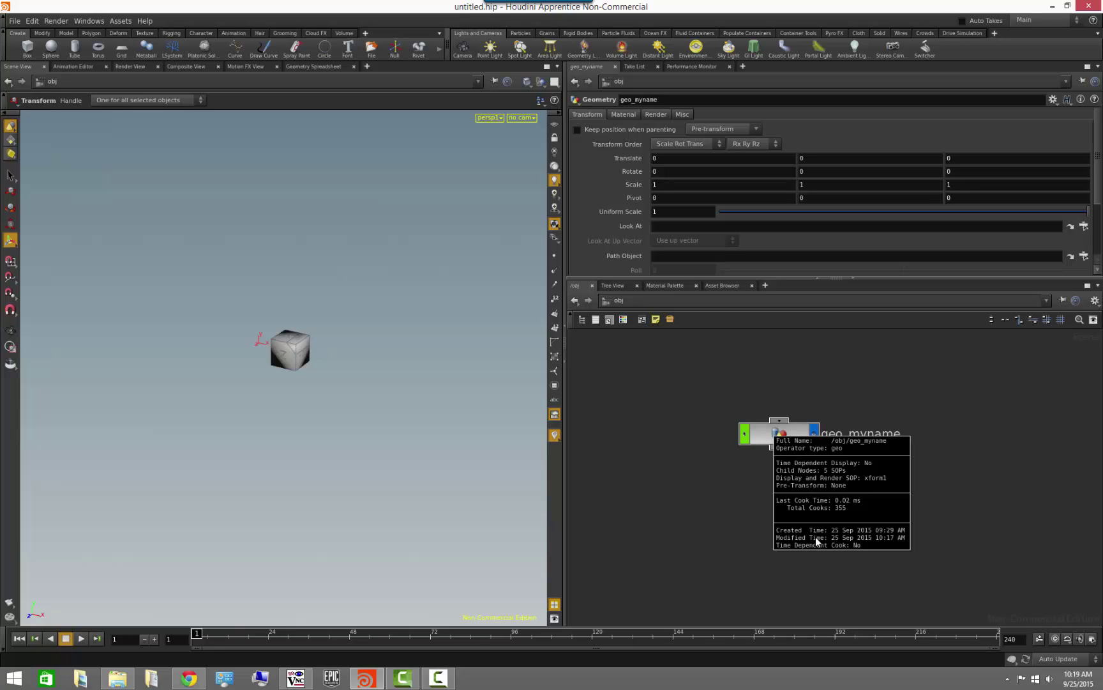
middle_click_drag(815, 539, 790, 537)
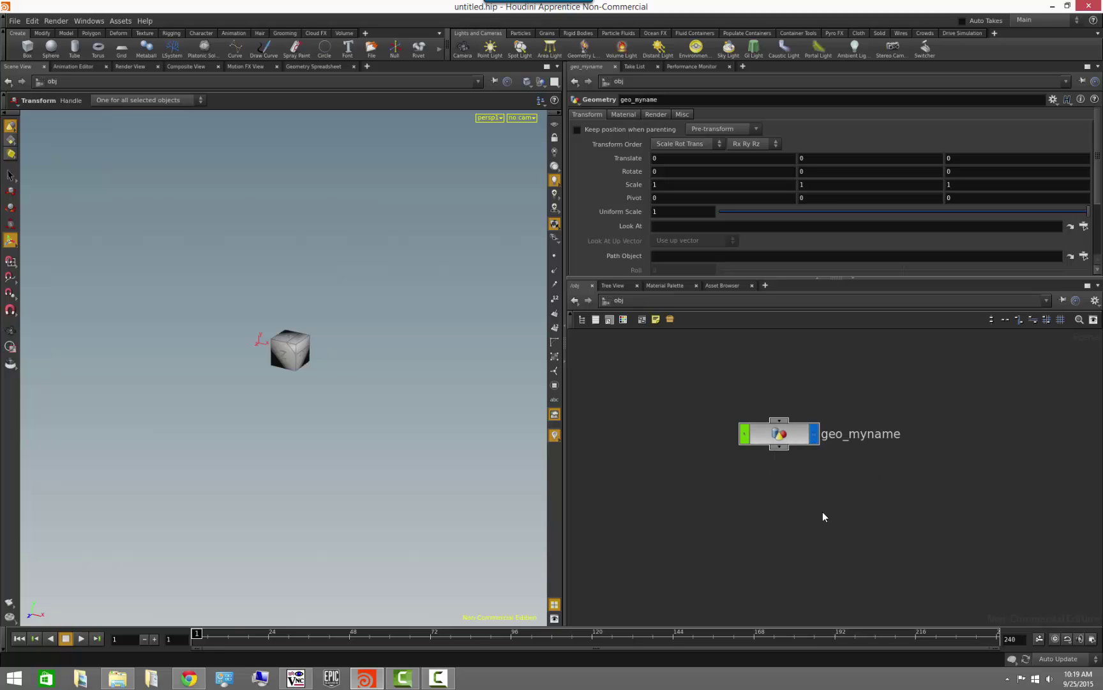
middle_click_drag(851, 504, 803, 478)
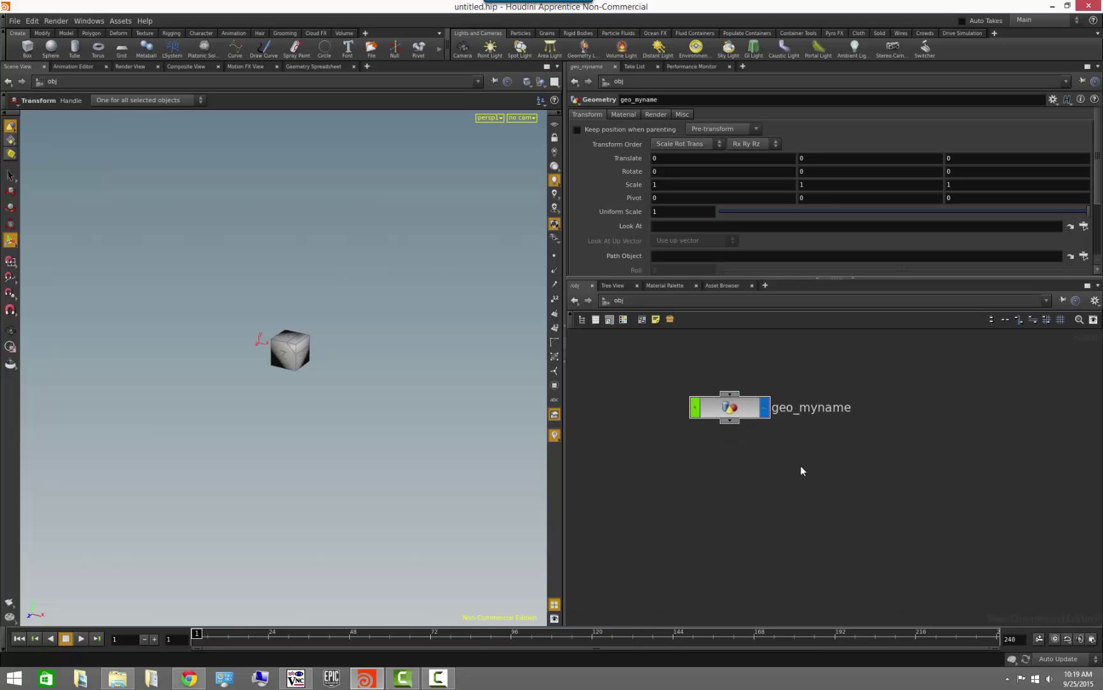
Create a COP2 Network, cop2net1, below geo_myname and dive inside it.
key("Tab")
type("cop")
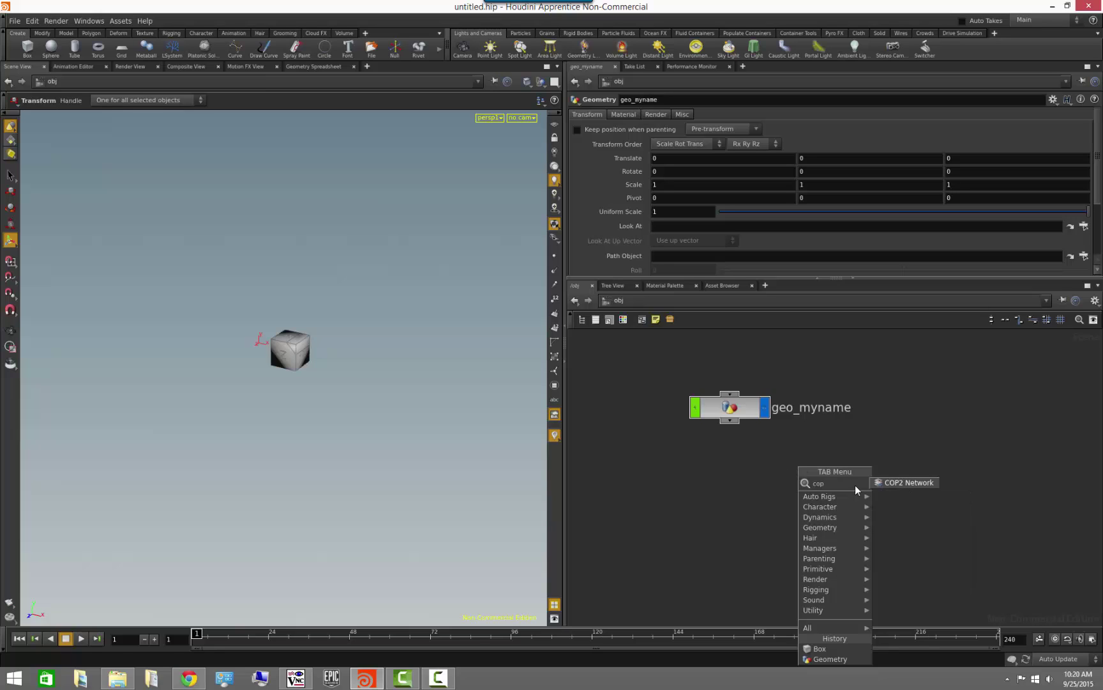
left_click(906, 482)
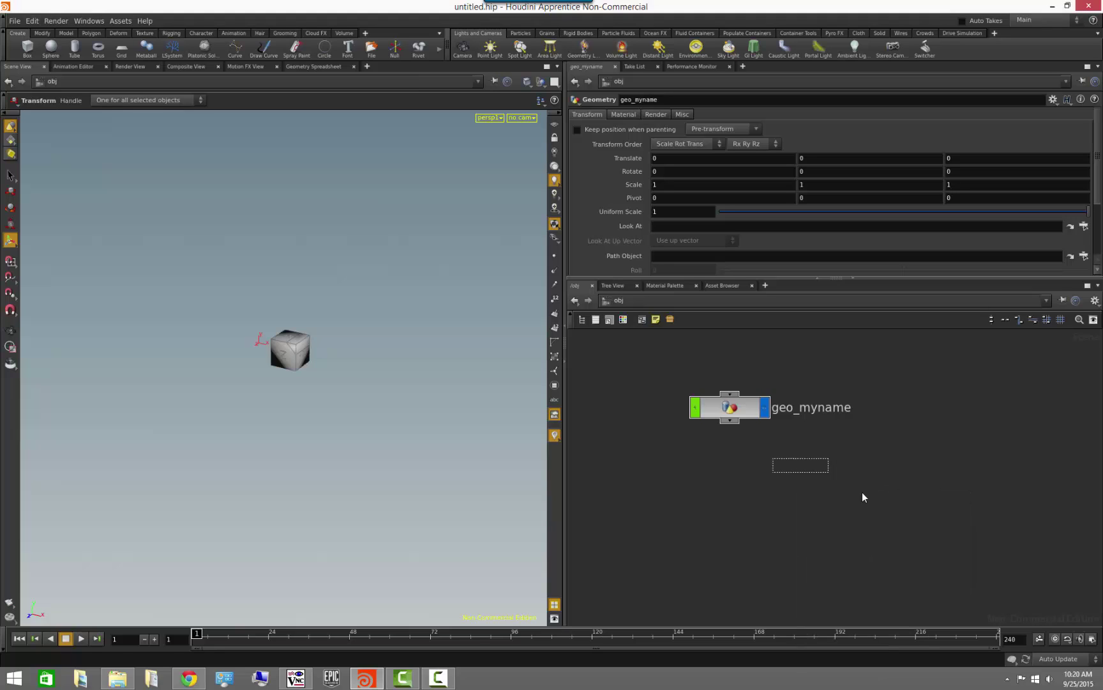
left_click(781, 476)
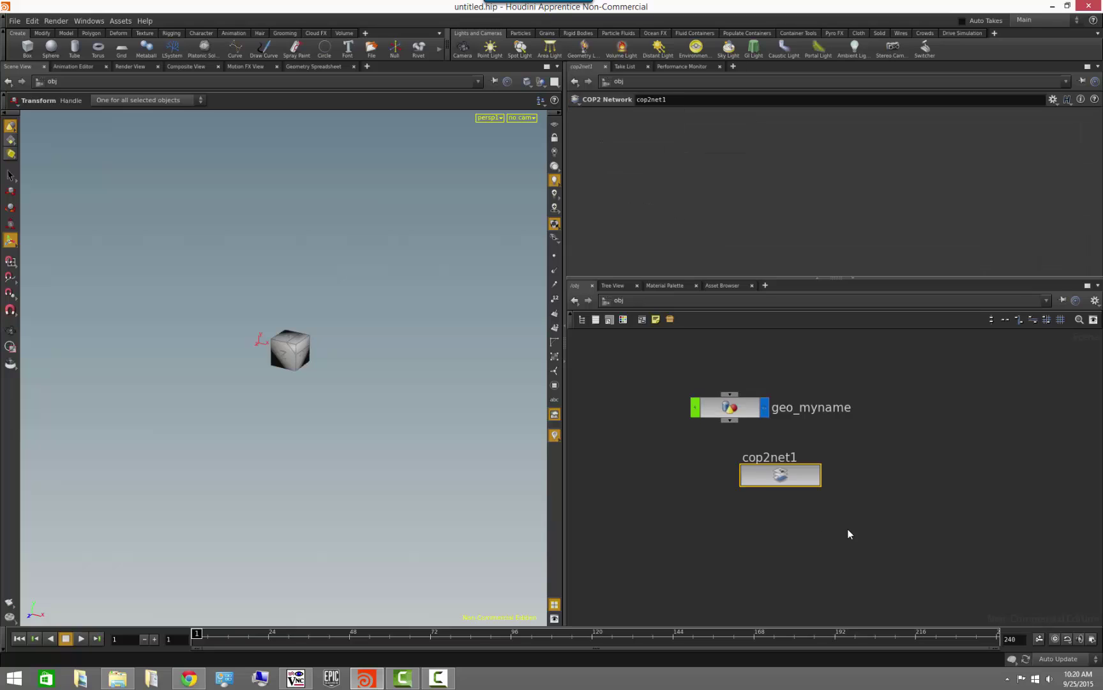
double_click(780, 475)
Add the File COP default_pic and check it loads default.pic at 512 x 512.
key("Tab")
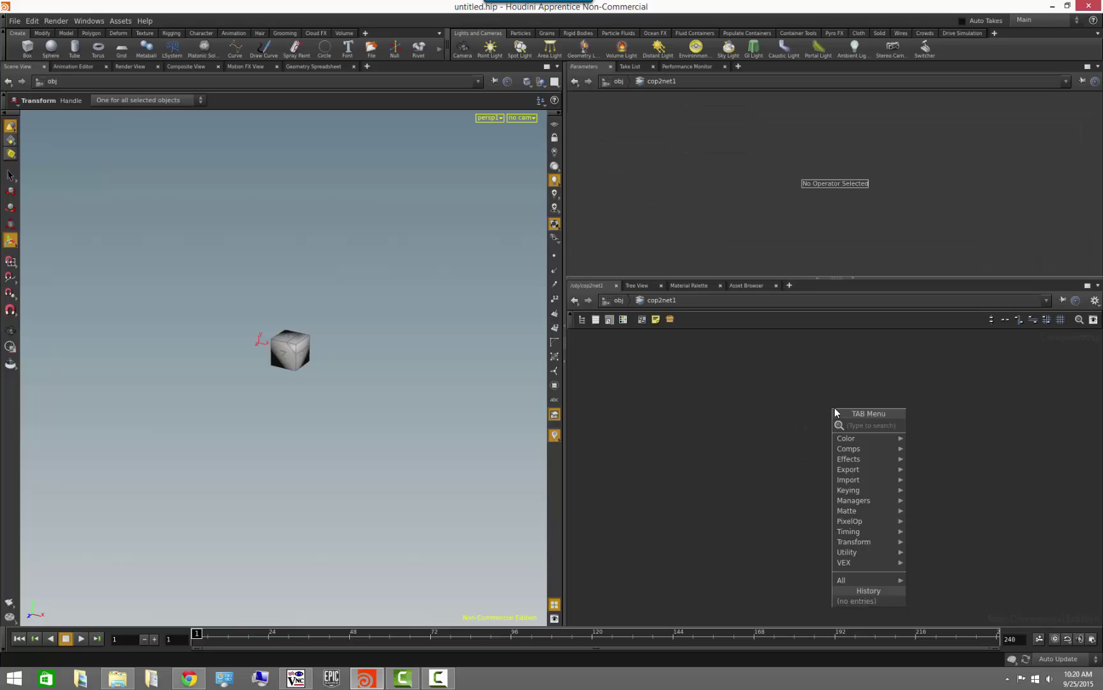
type("file")
key("Return")
left_click(836, 408)
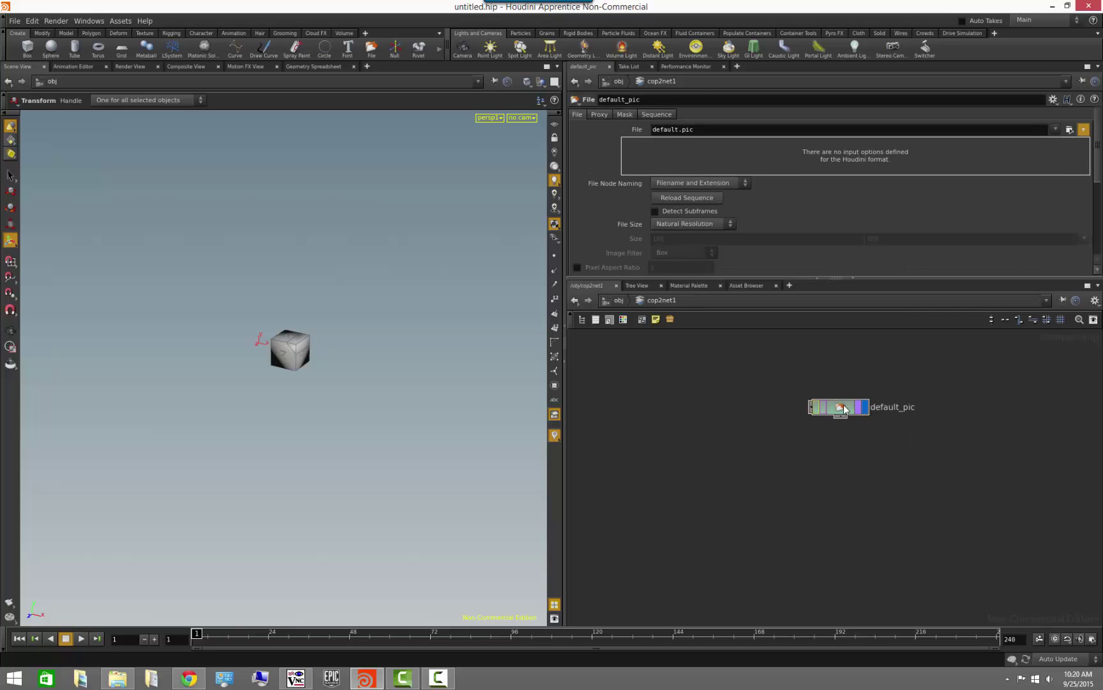
middle_click(844, 409)
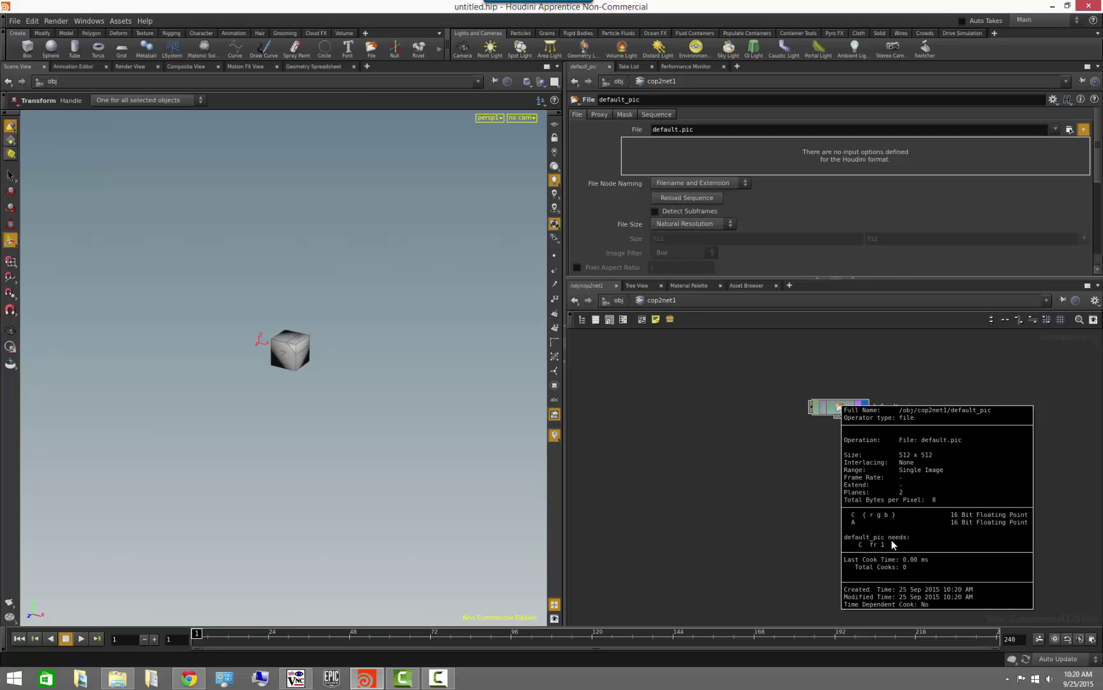
middle_click_drag(868, 507, 812, 506)
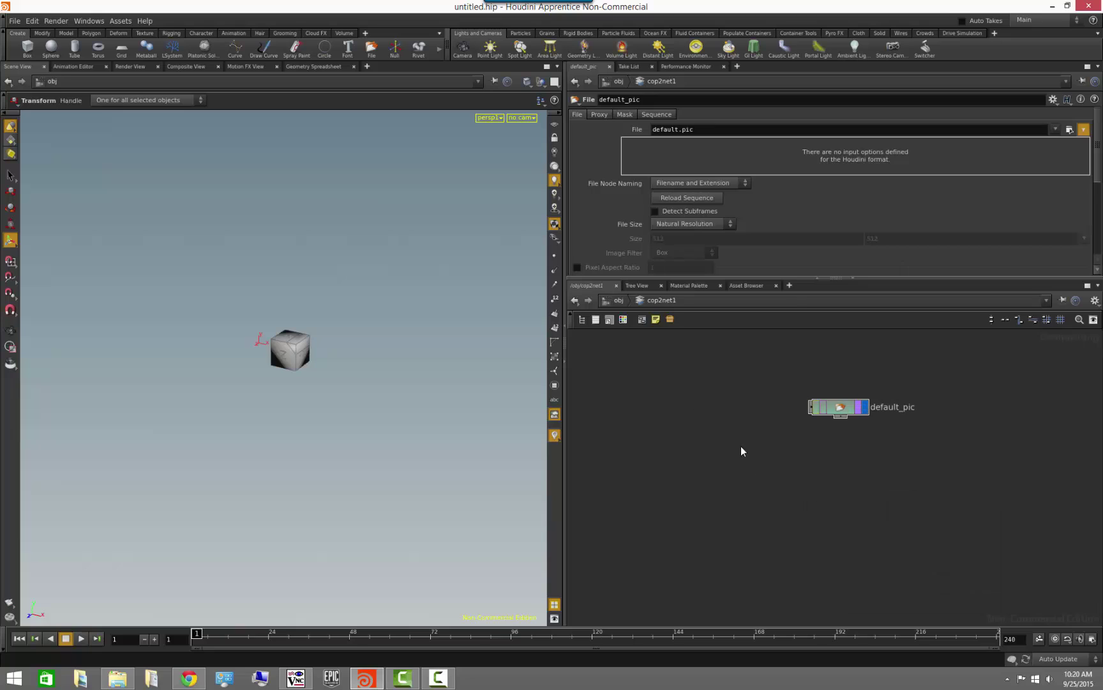
Go up to /obj and dive back into geo_myname, where clip1 shows Distance 0.44.
left_click(618, 300)
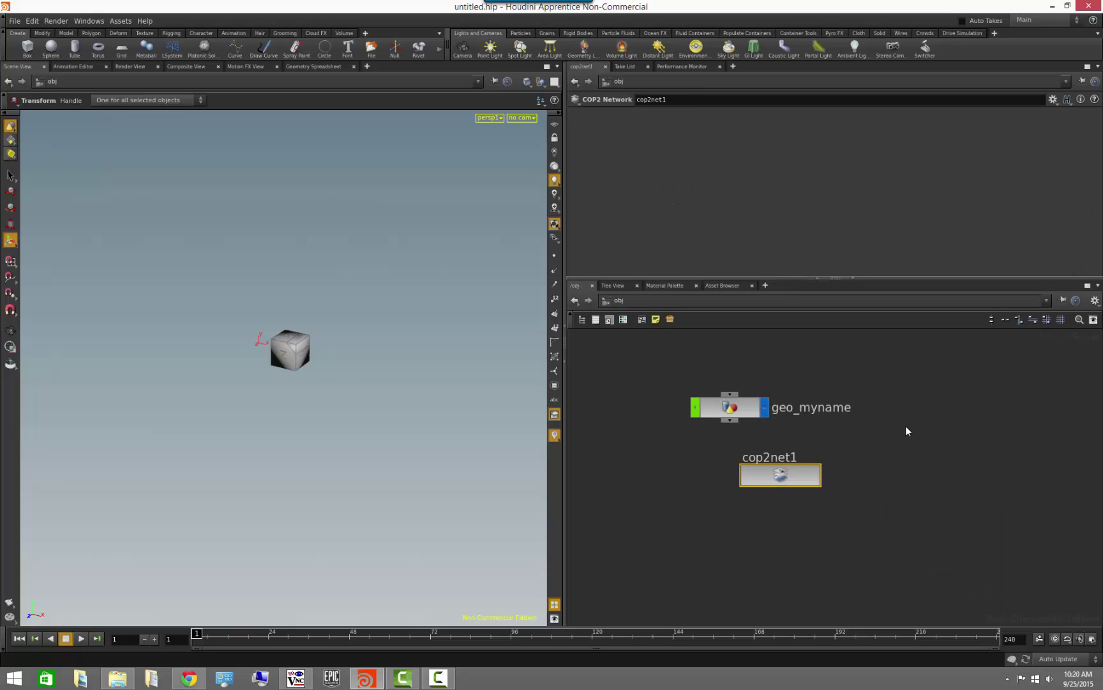
double_click(756, 410)
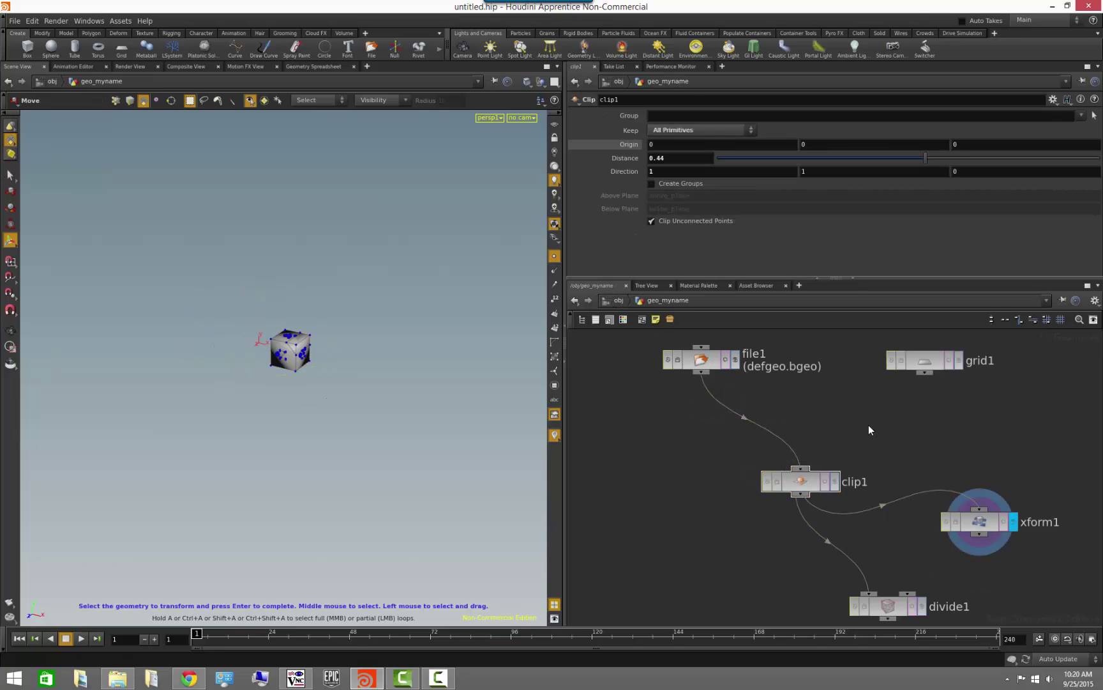